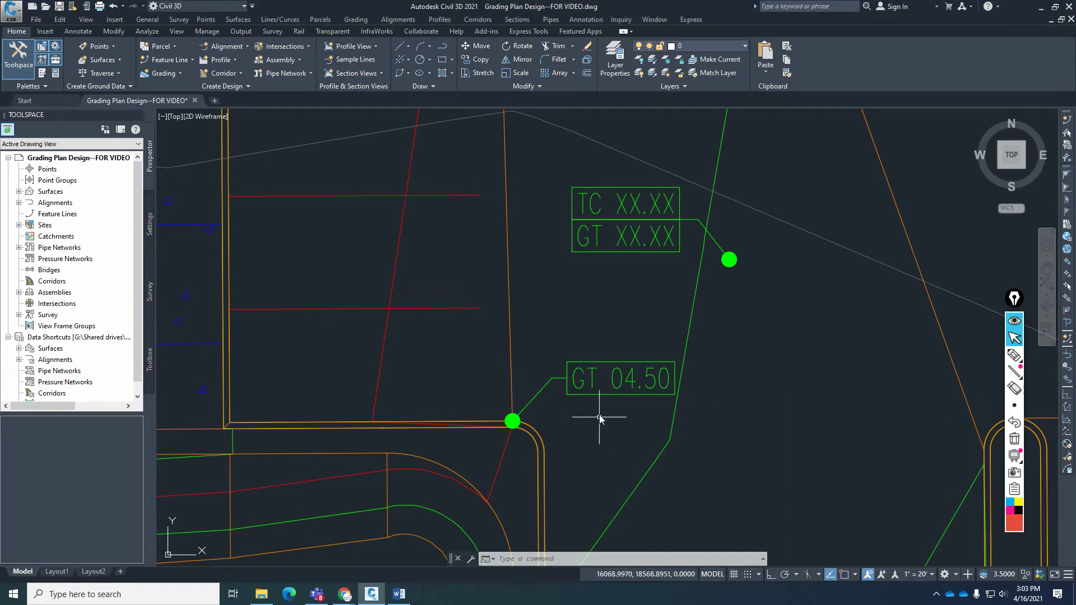
left_click(594, 381)
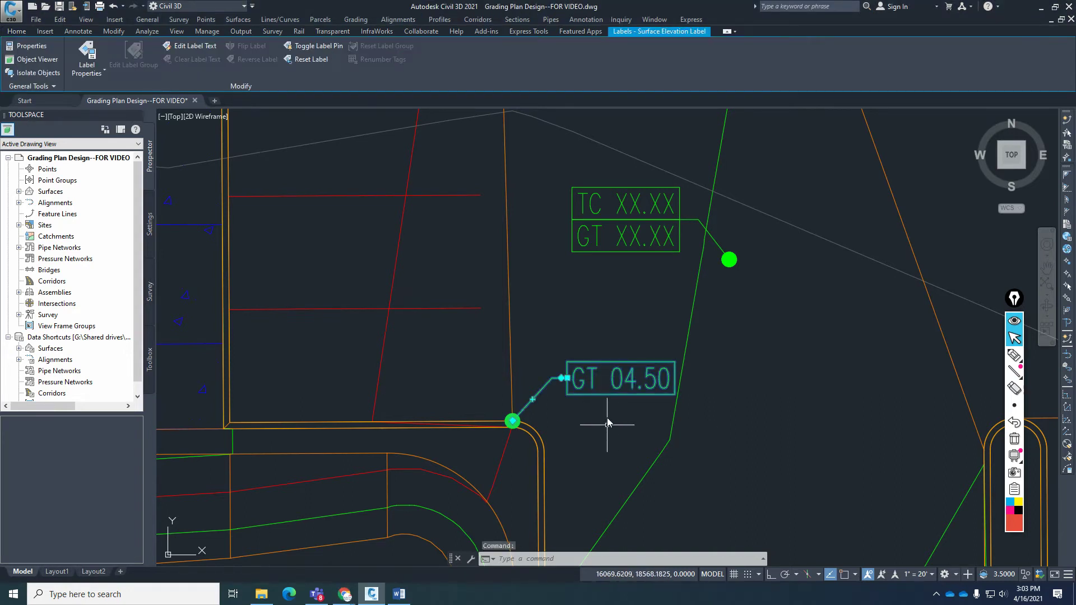
mouse_move(602, 350)
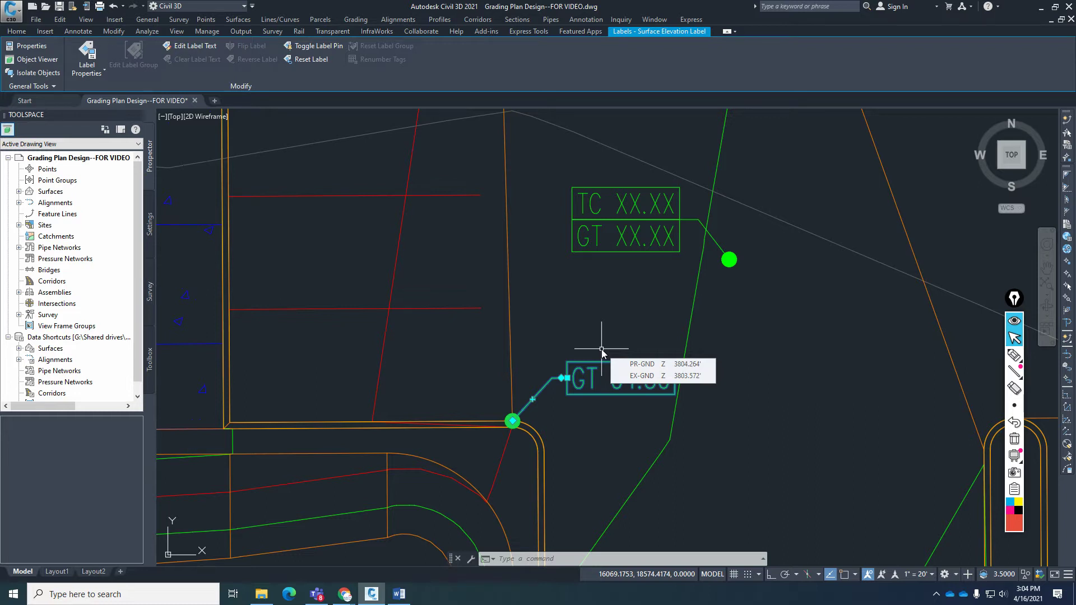
key("Escape")
key("Escape")
mouse_move(923, 483)
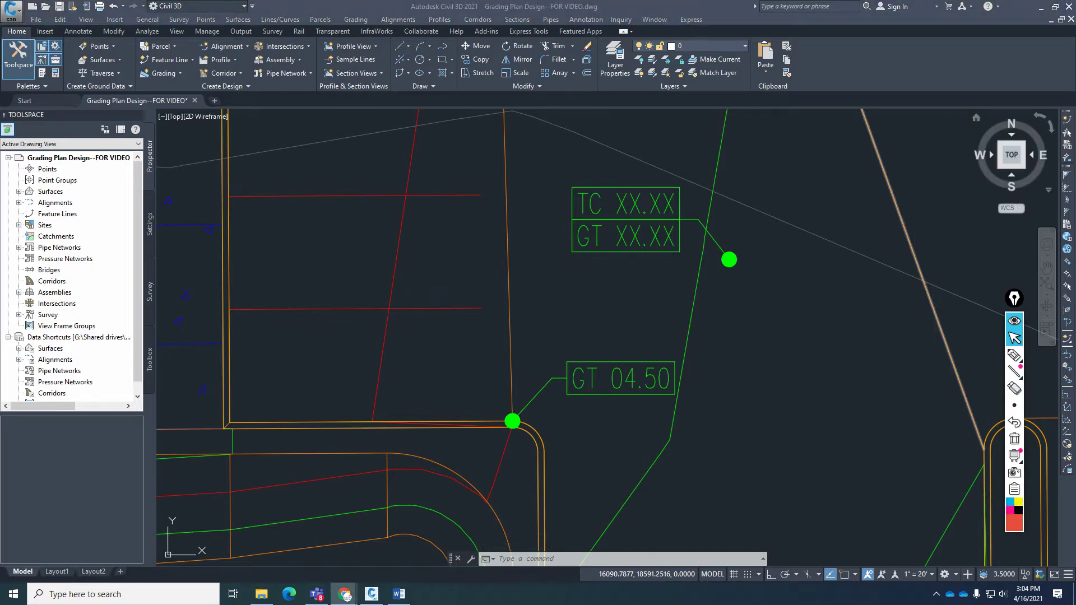
left_click(778, 379)
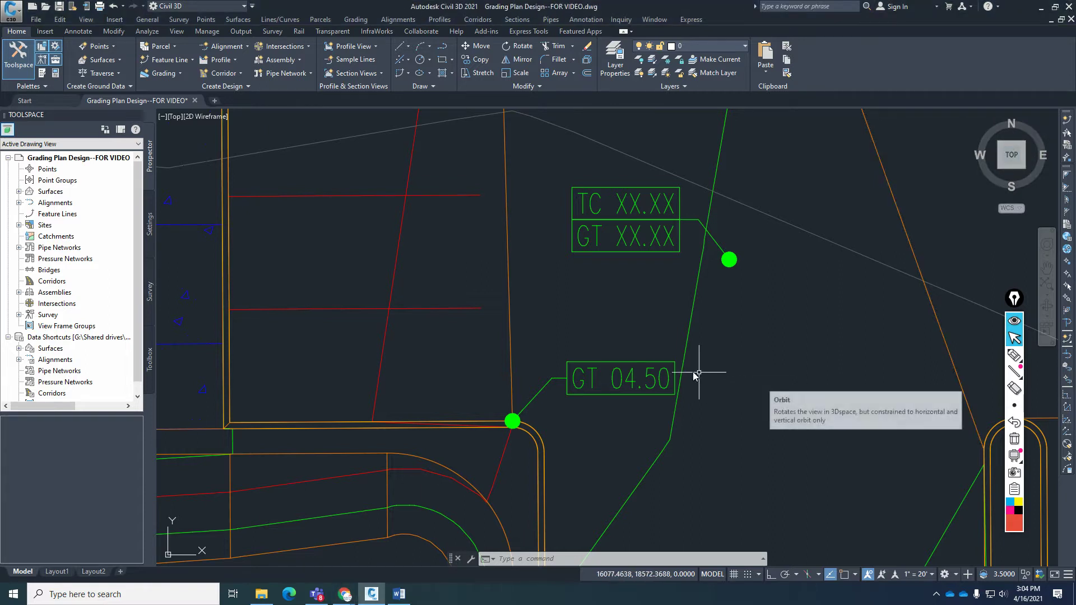
mouse_move(742, 378)
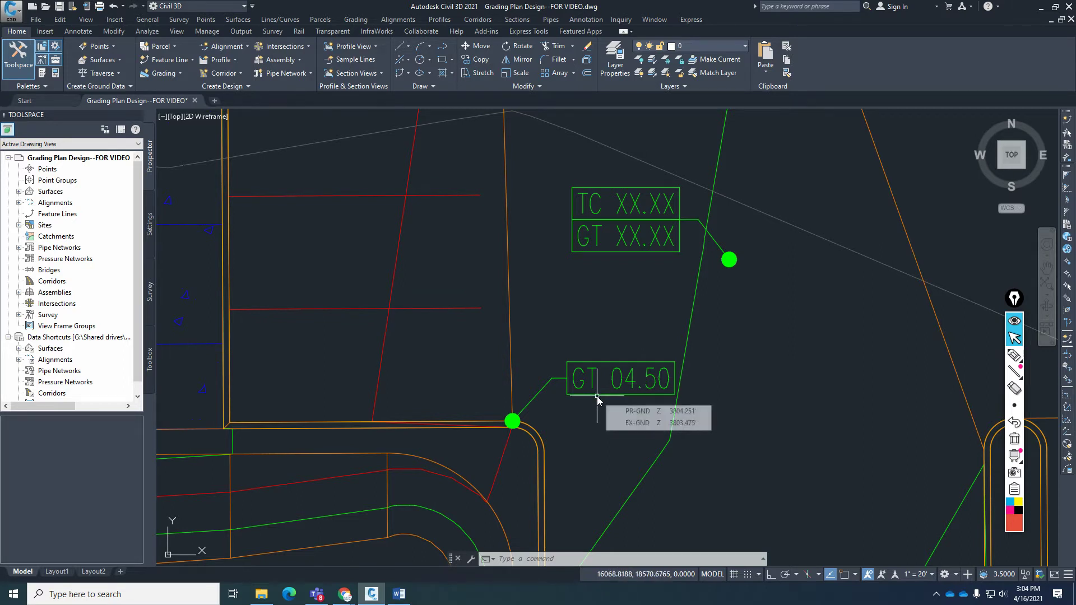
mouse_move(748, 416)
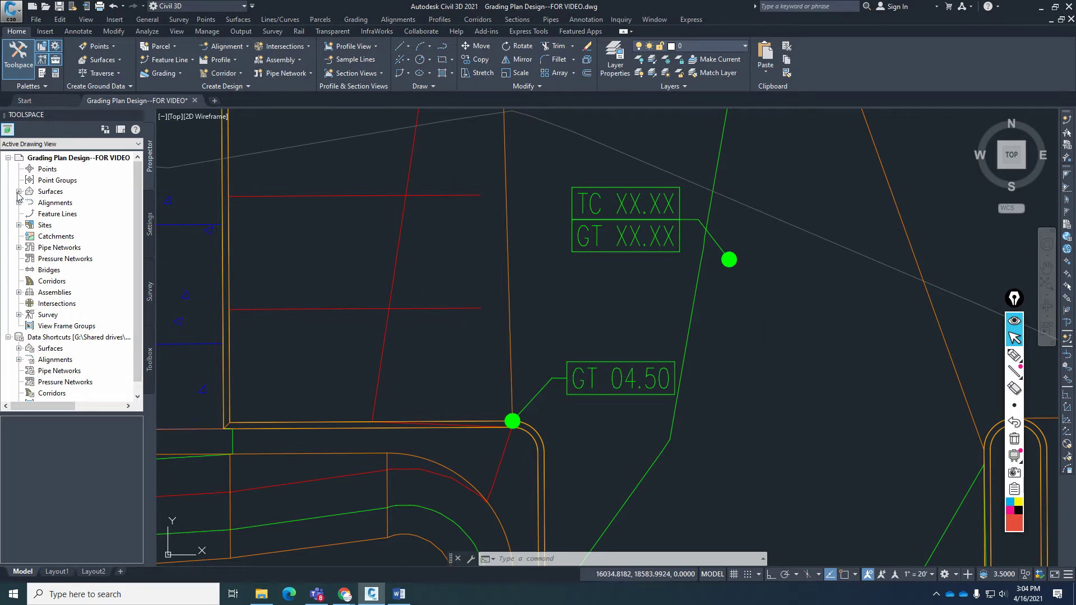
Step: Show the existing expressions for surface spot elevation label styles in the drawing settings
left_click(150, 220)
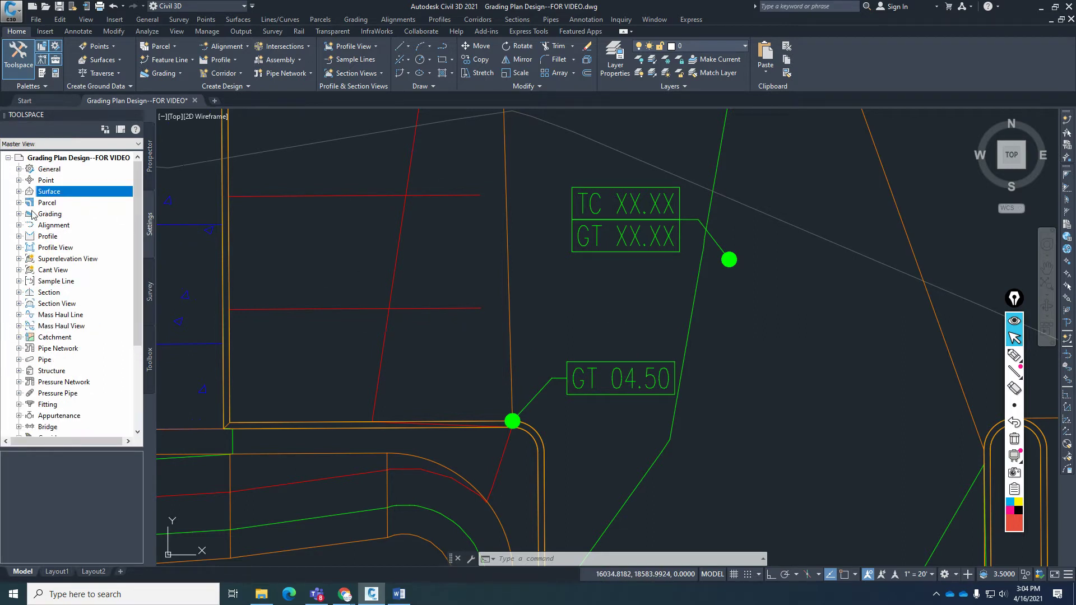
left_click(19, 191)
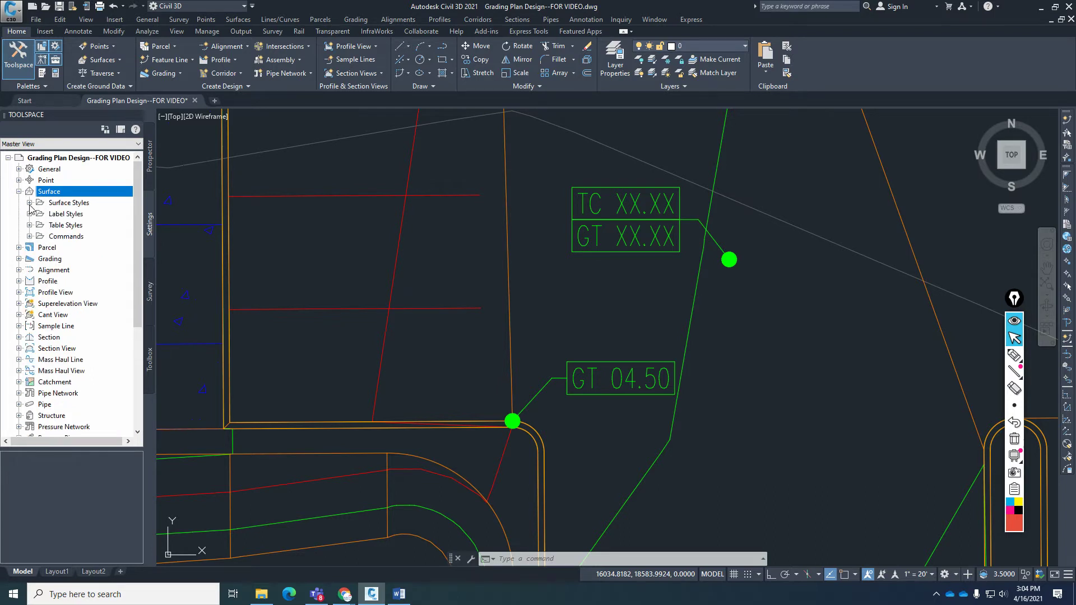
left_click(29, 214)
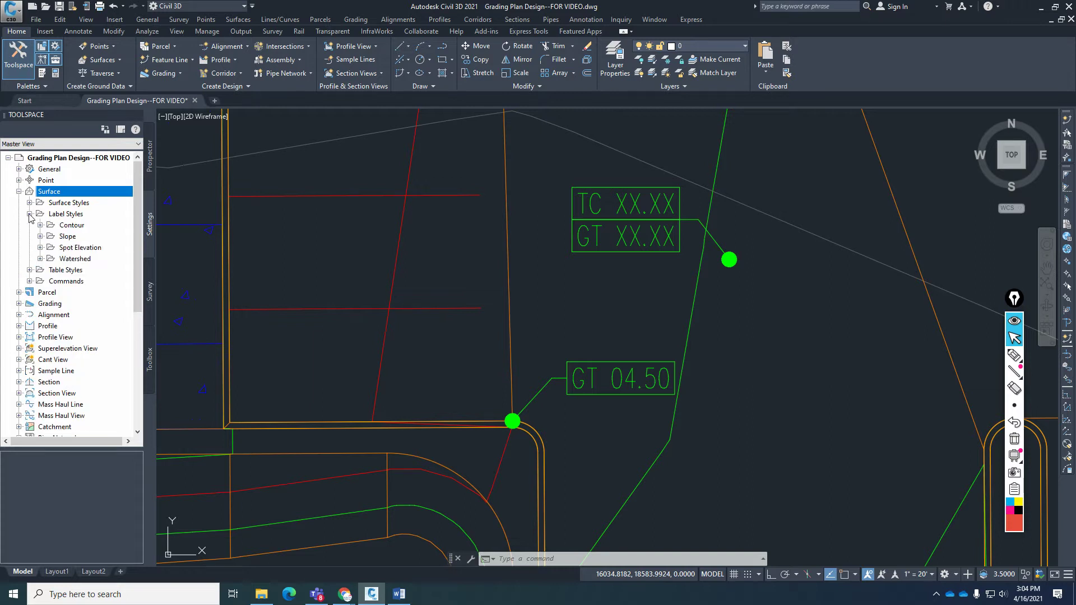
left_click(40, 248)
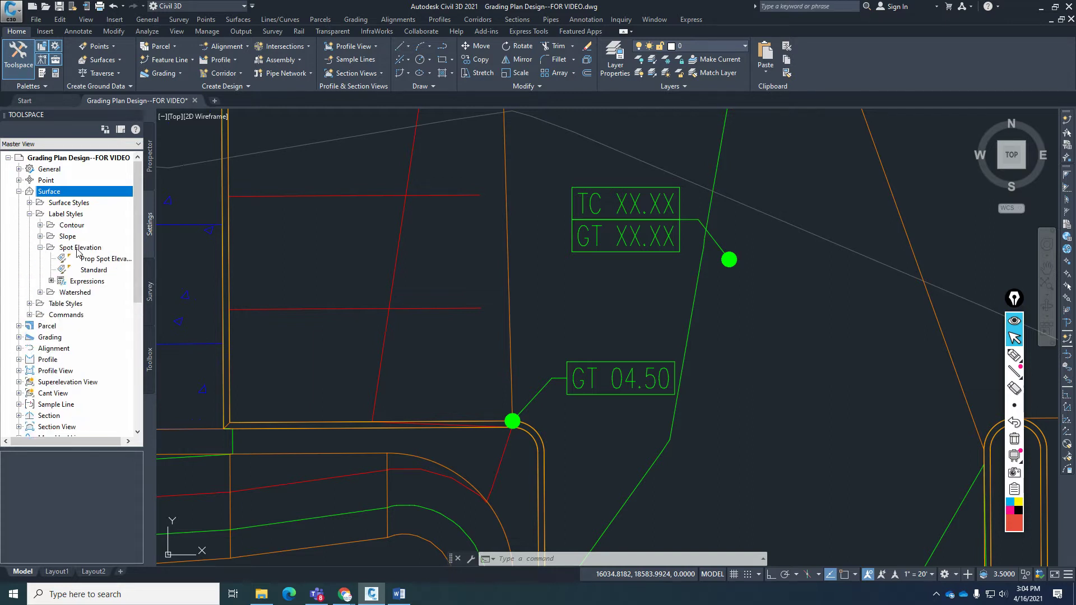
left_click(85, 282)
left_click(79, 471)
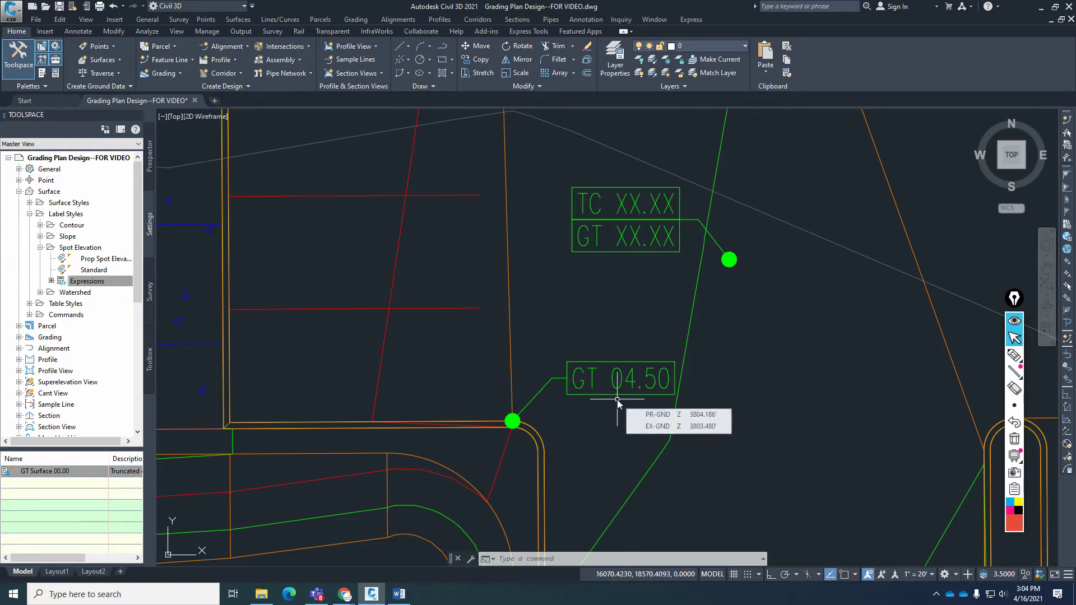
mouse_move(613, 410)
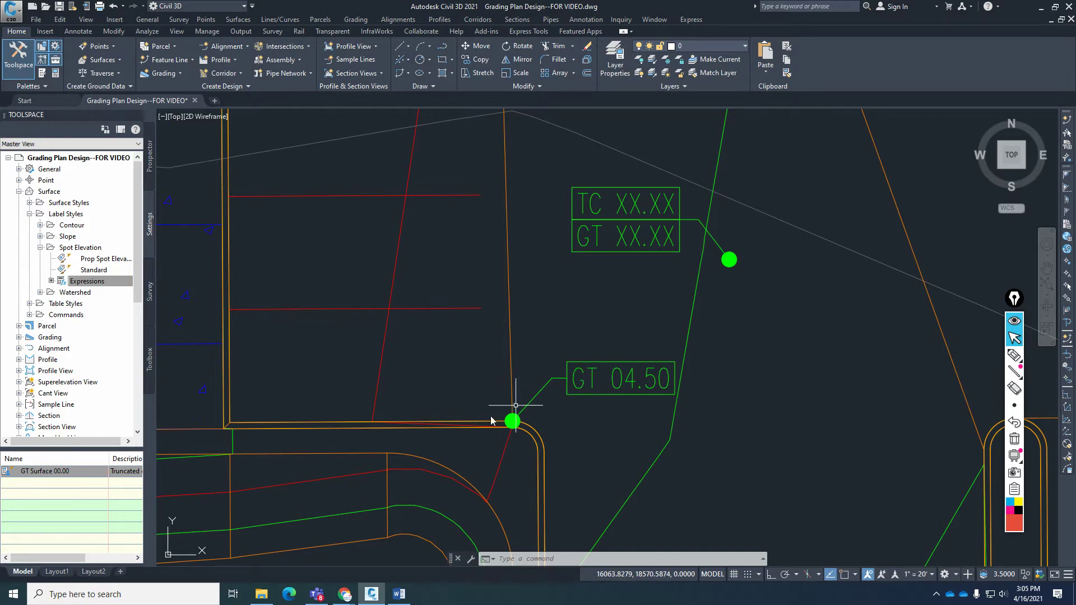
Step: Create a spot elevation expression named TC XX.00 with the formula (TRUNC(ROUND(({Surface Elevation}+0.50)*100)/100)/100) and the result formatted as Elevation
right_click(98, 283)
left_click(130, 287)
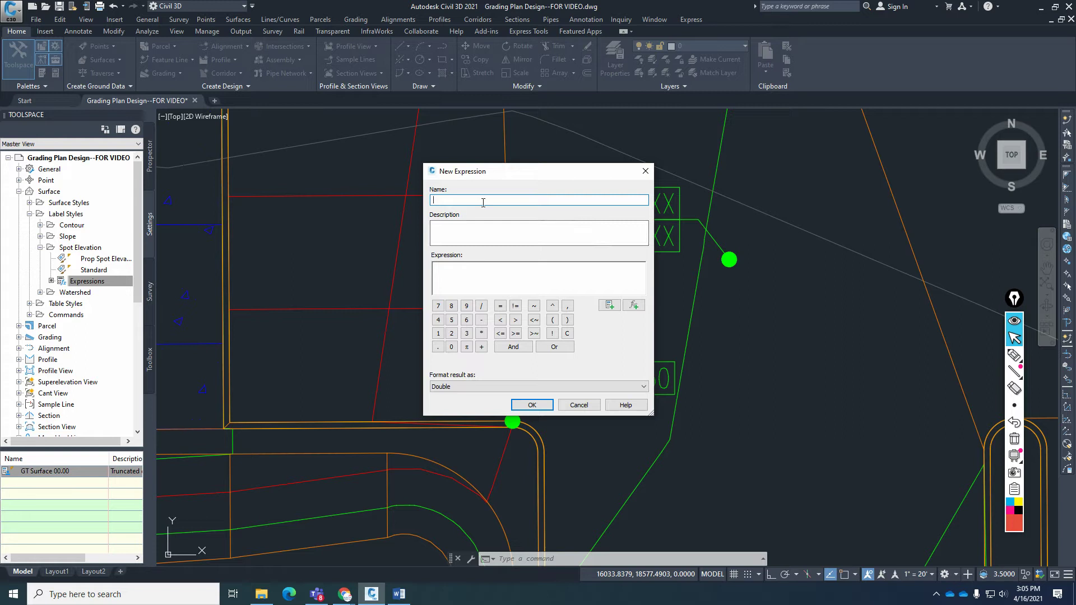
type("TC XX.00")
key("alt+Tab")
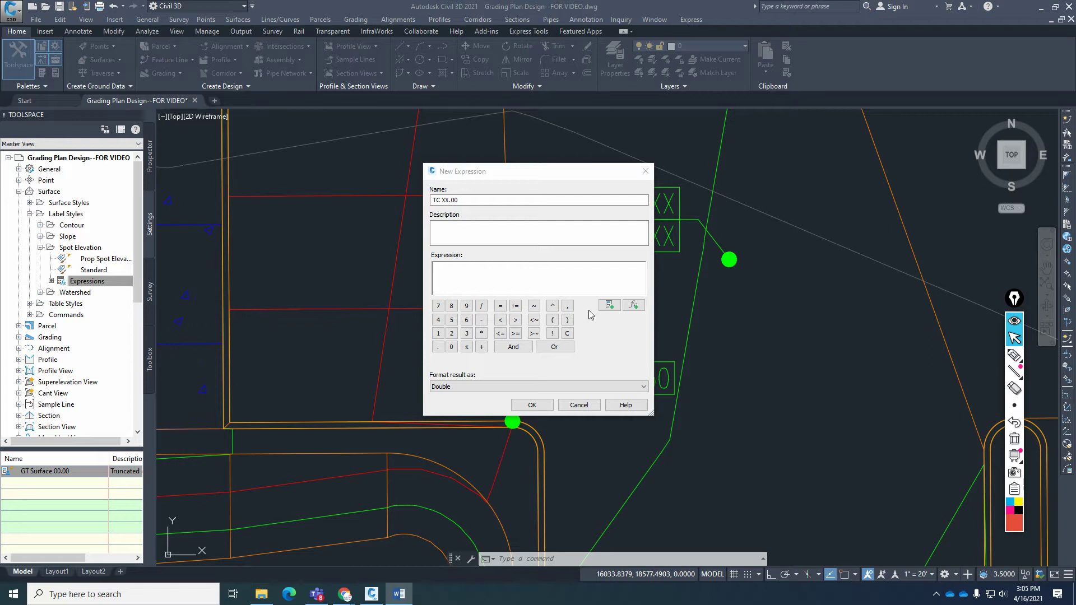
left_click(450, 271)
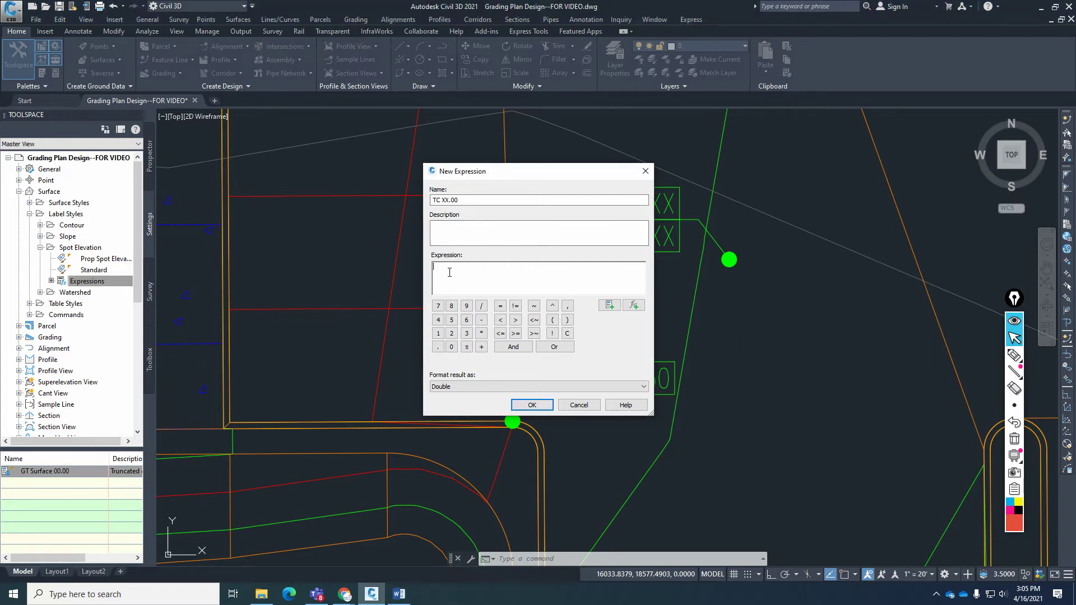
type("(TRUNC(ROUND(({Surface Elevation}+0.50)*100)/100)/100)")
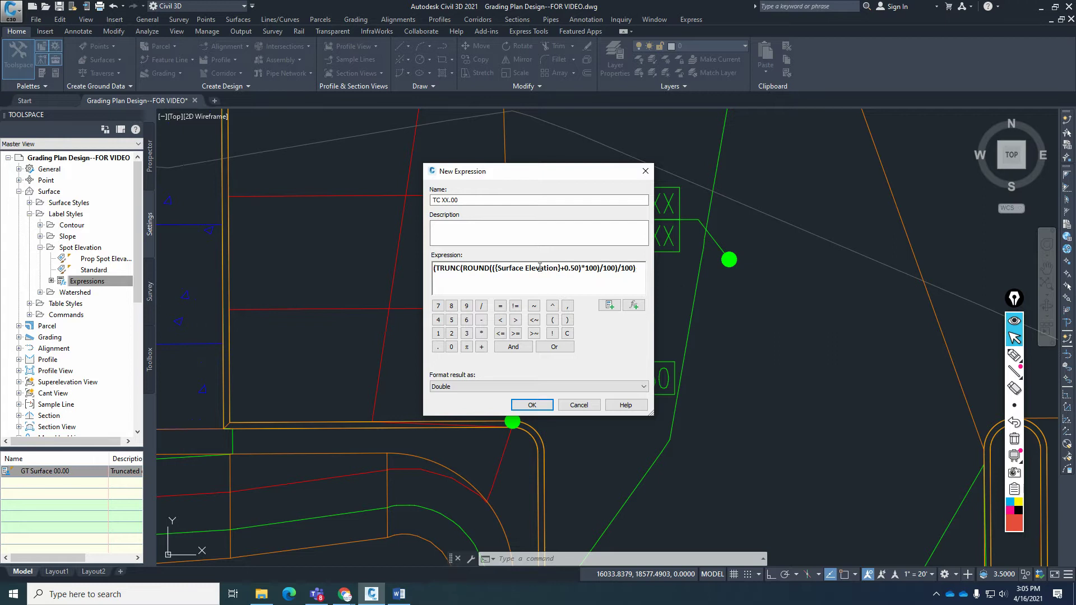
left_click(469, 388)
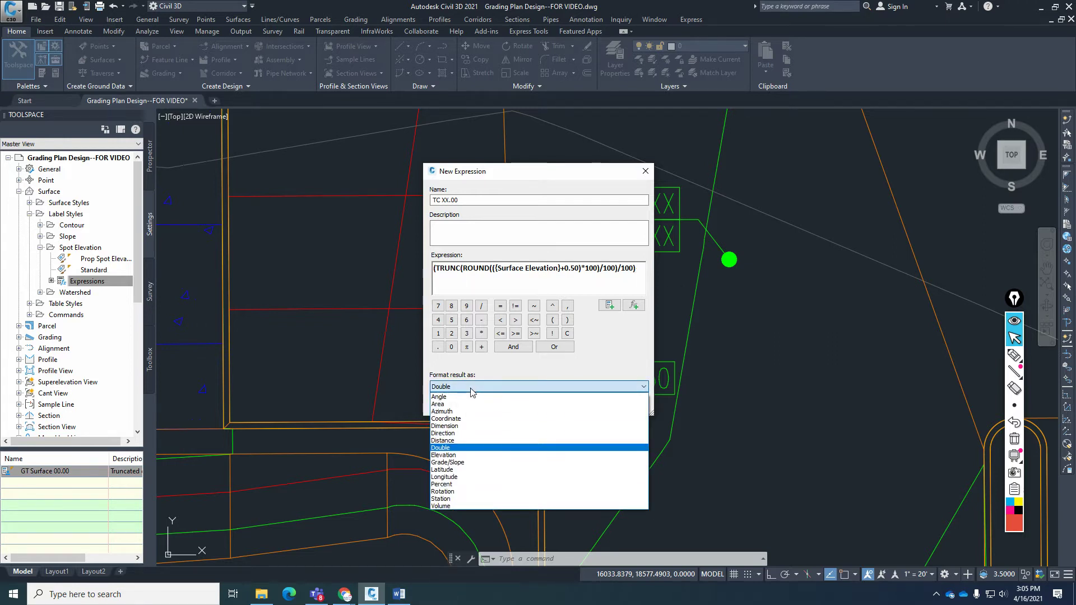
left_click(460, 456)
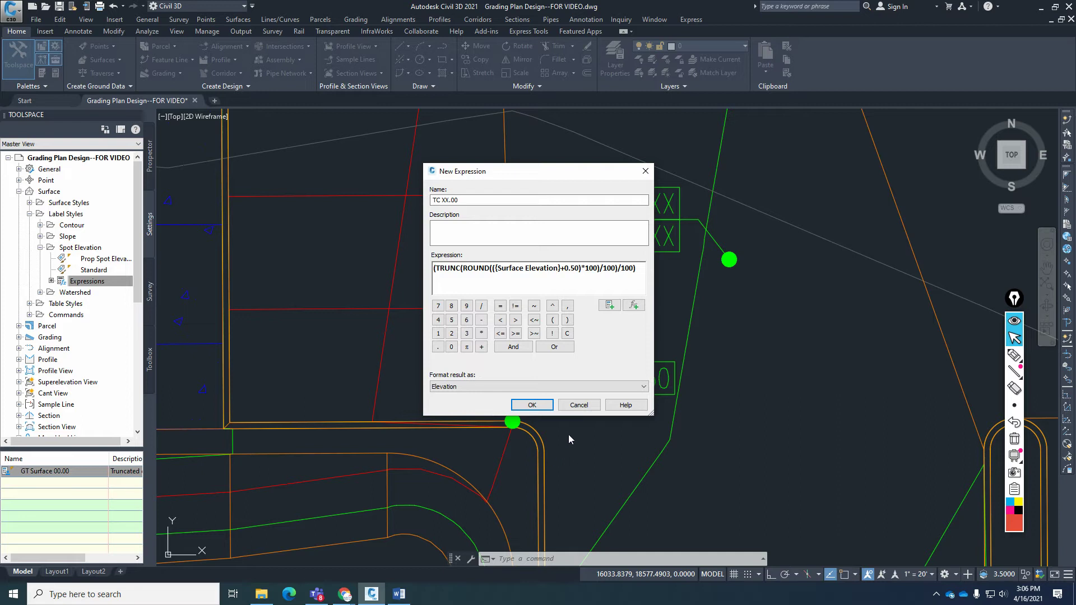
left_click(532, 405)
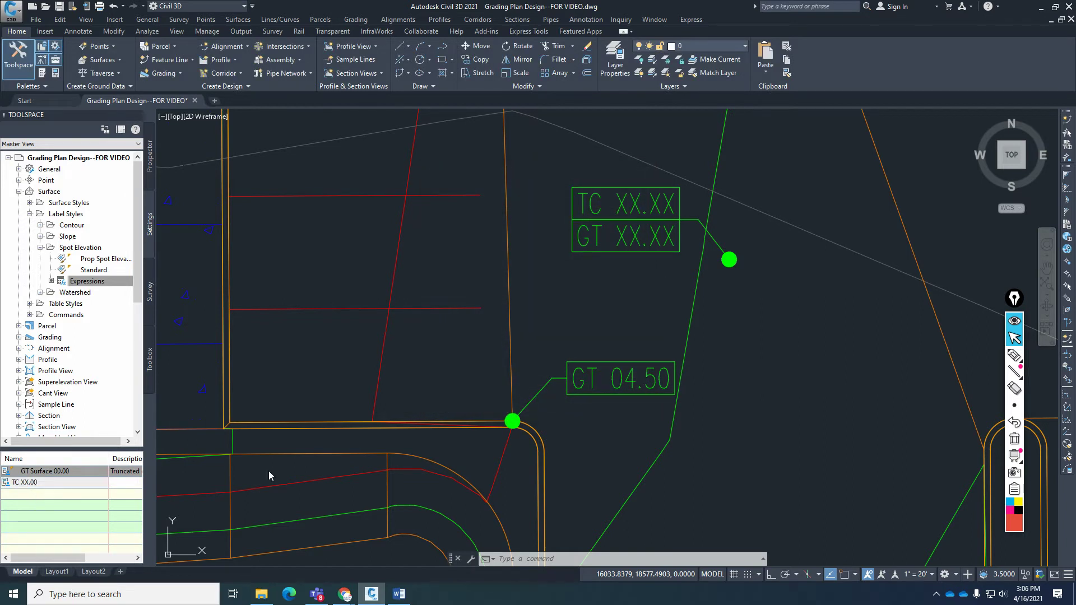
Step: Create another spot elevation expression named TC 00.XX with the formula {Surface Elevation}+0.50 and the result formatted as Elevation
right_click(90, 286)
left_click(108, 290)
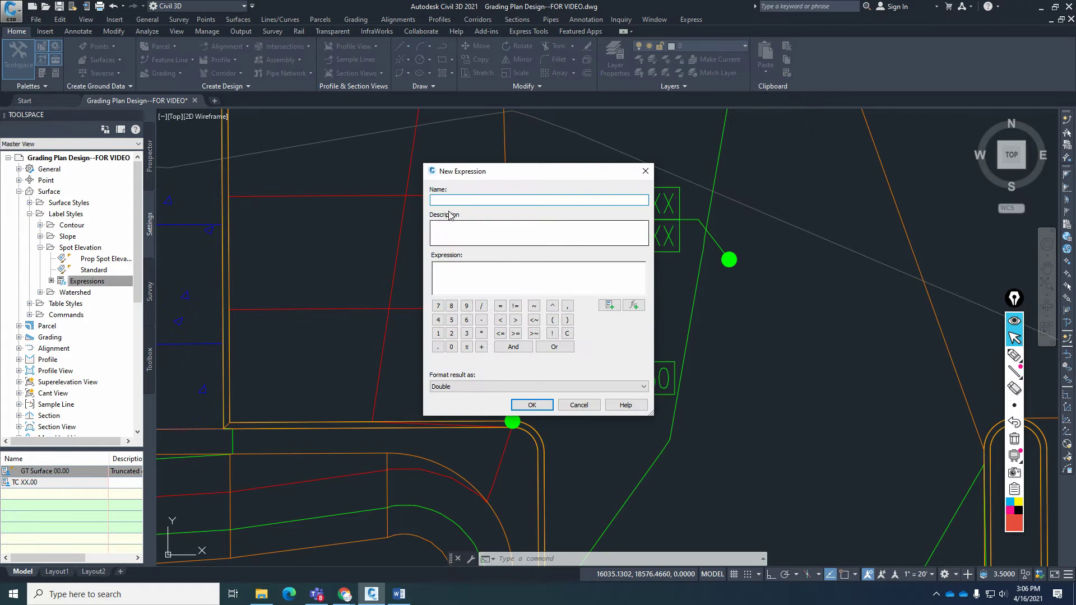
type("TC")
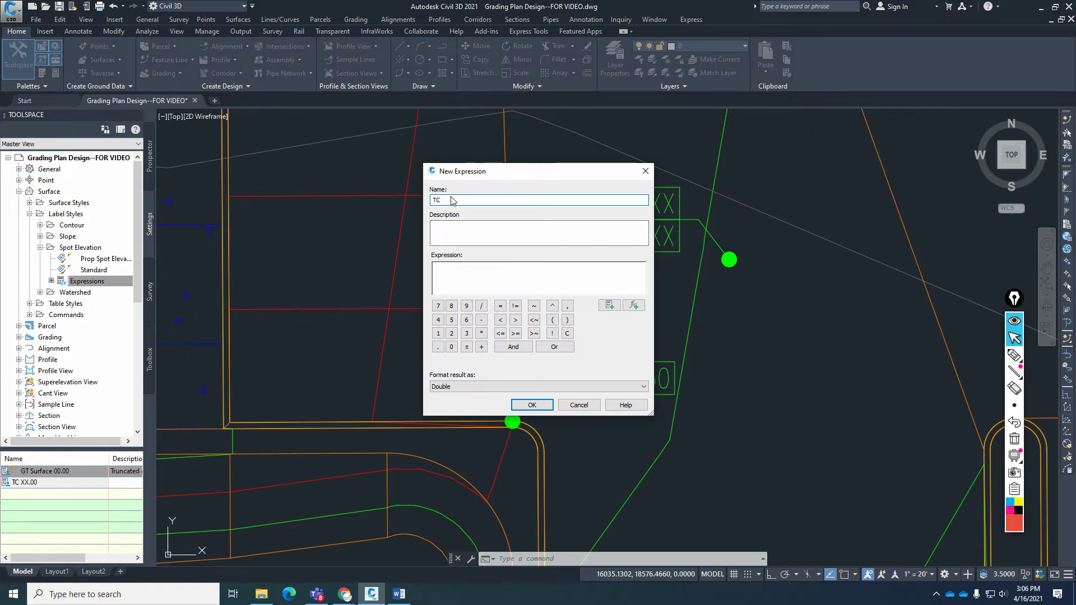
type(" 00.XX")
key("alt+Tab")
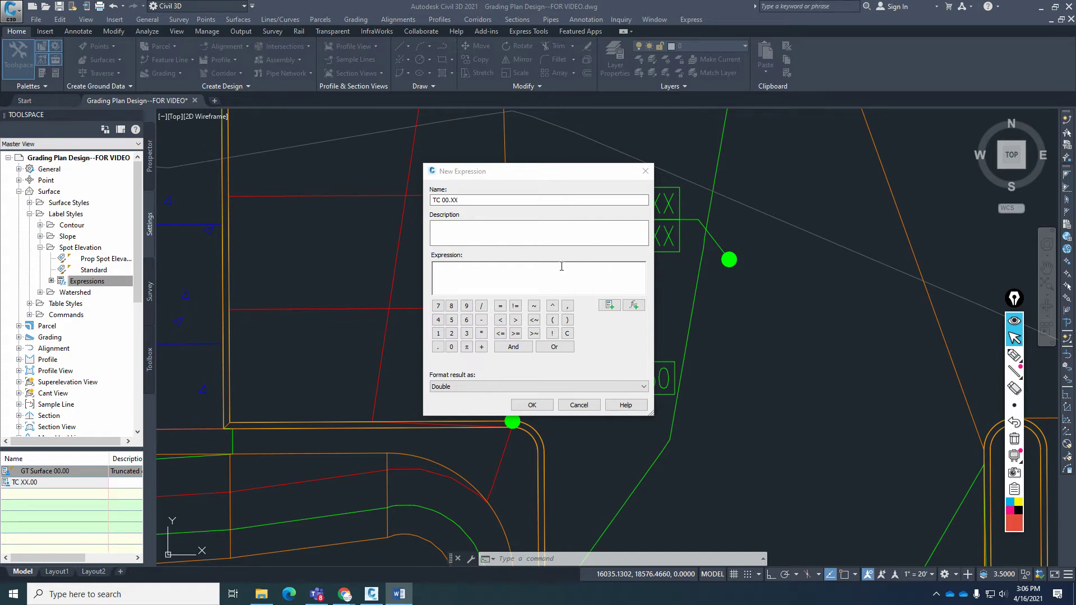
left_click(451, 269)
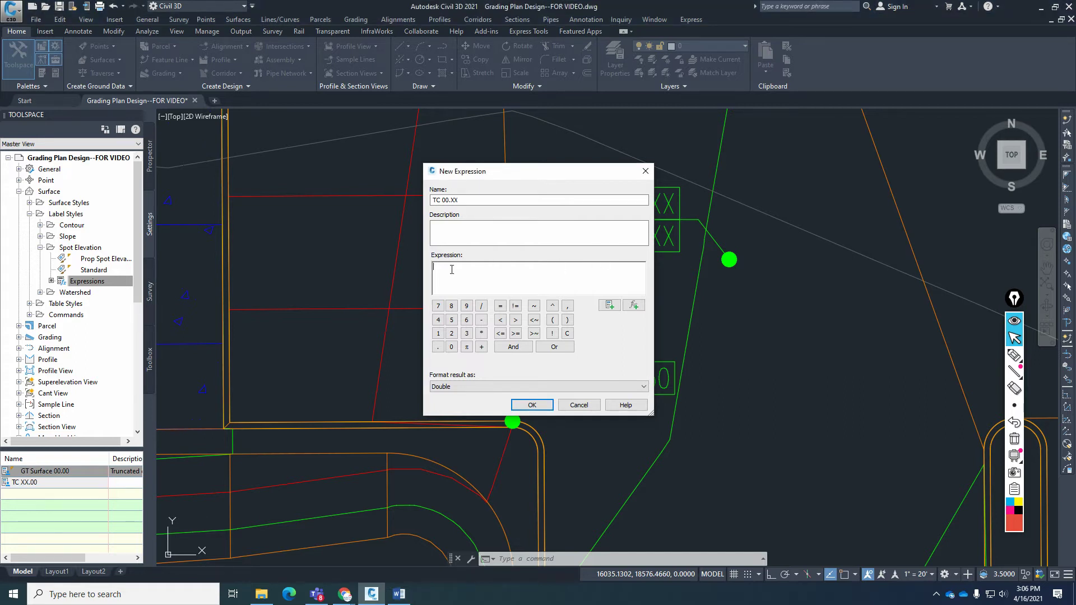
type("{Surface Elevation}+0.50")
left_click_drag(547, 174, 450, 123)
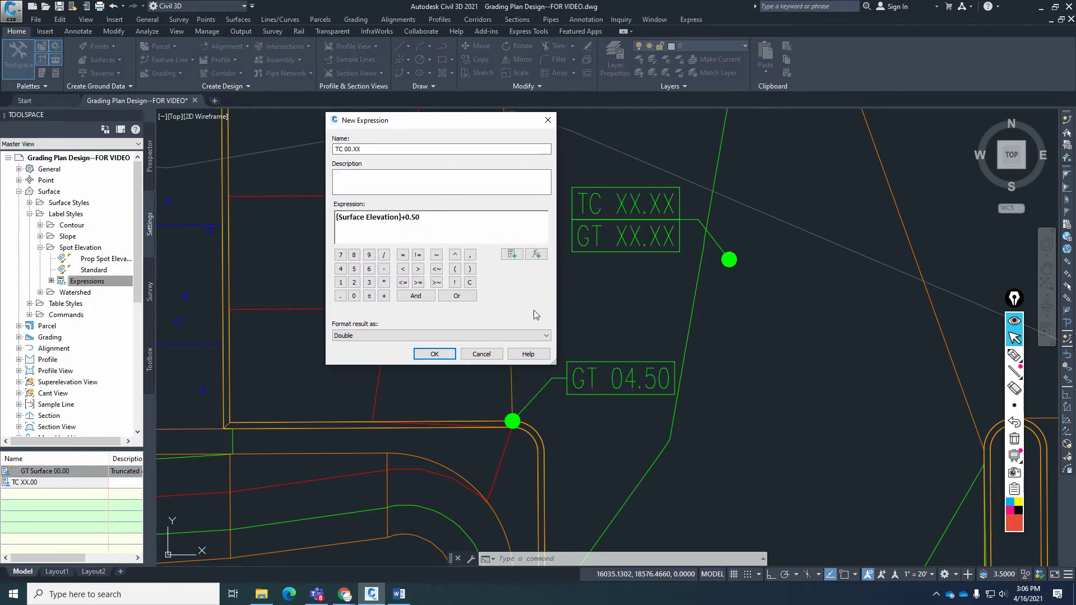
left_click(419, 336)
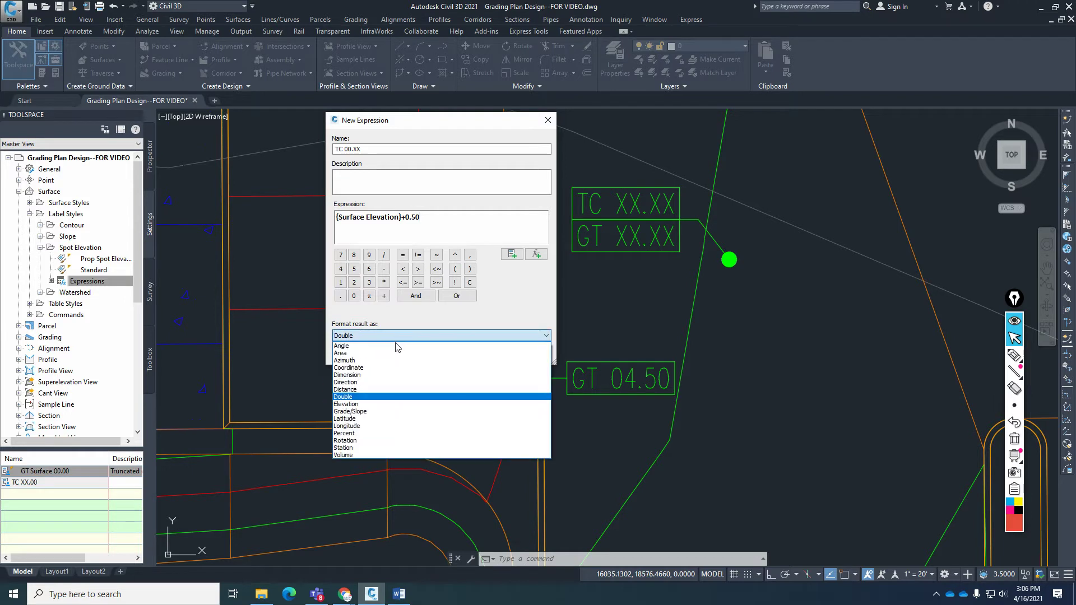
left_click(366, 404)
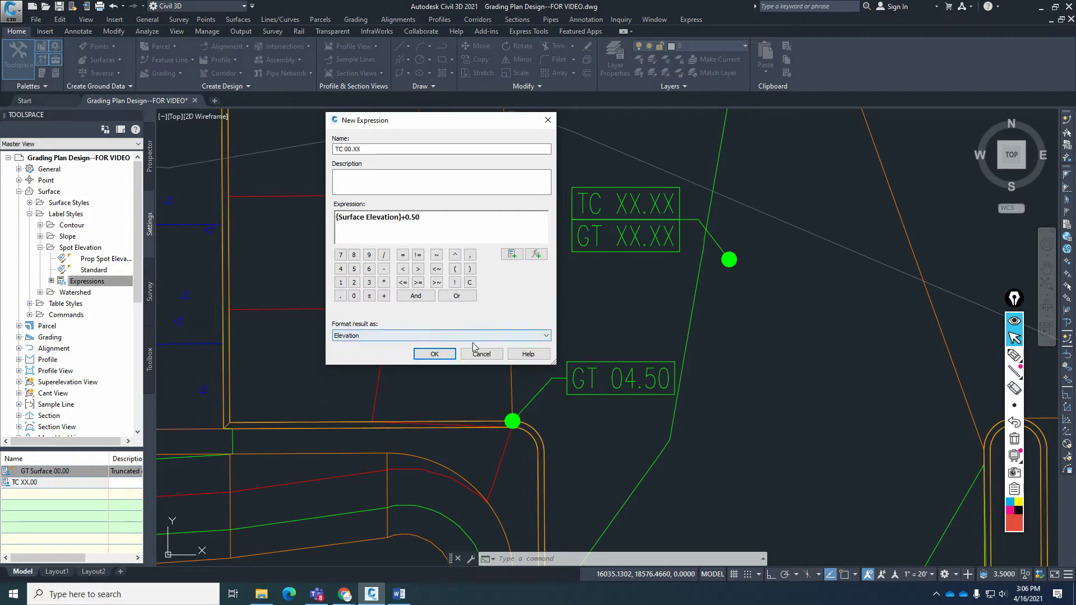
left_click(435, 355)
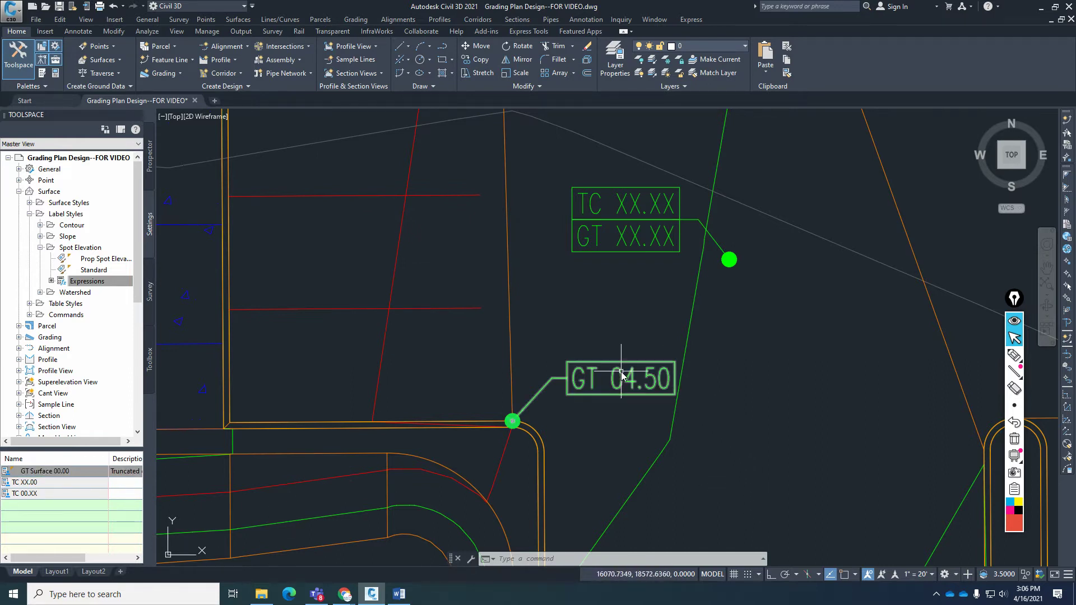
Step: Open the Prop Spot Elevation label style of the GT 04.50 label for editing
left_click(644, 379)
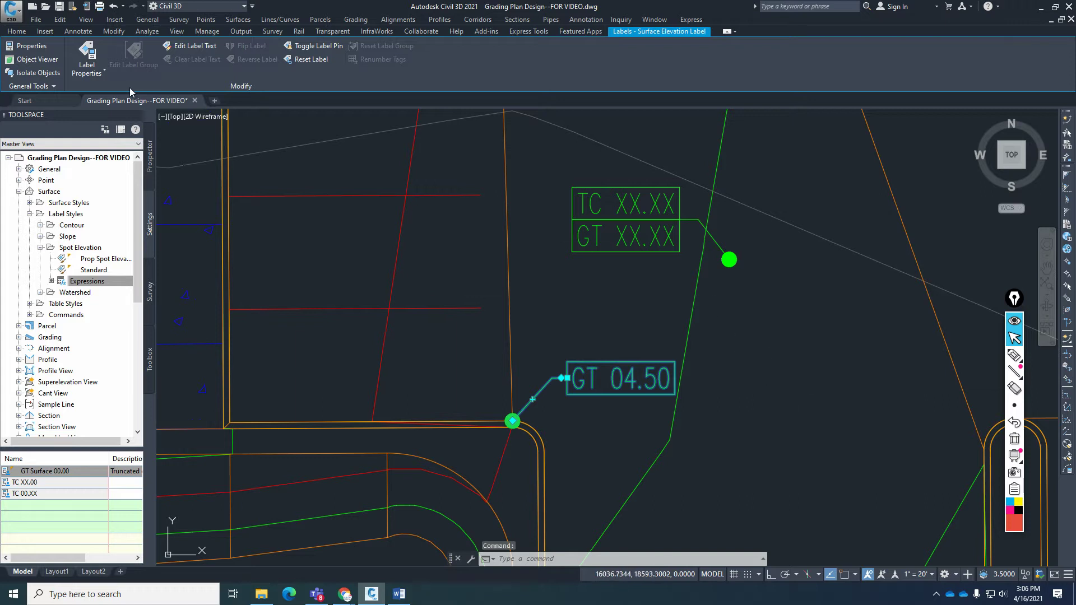
left_click(91, 71)
left_click(102, 114)
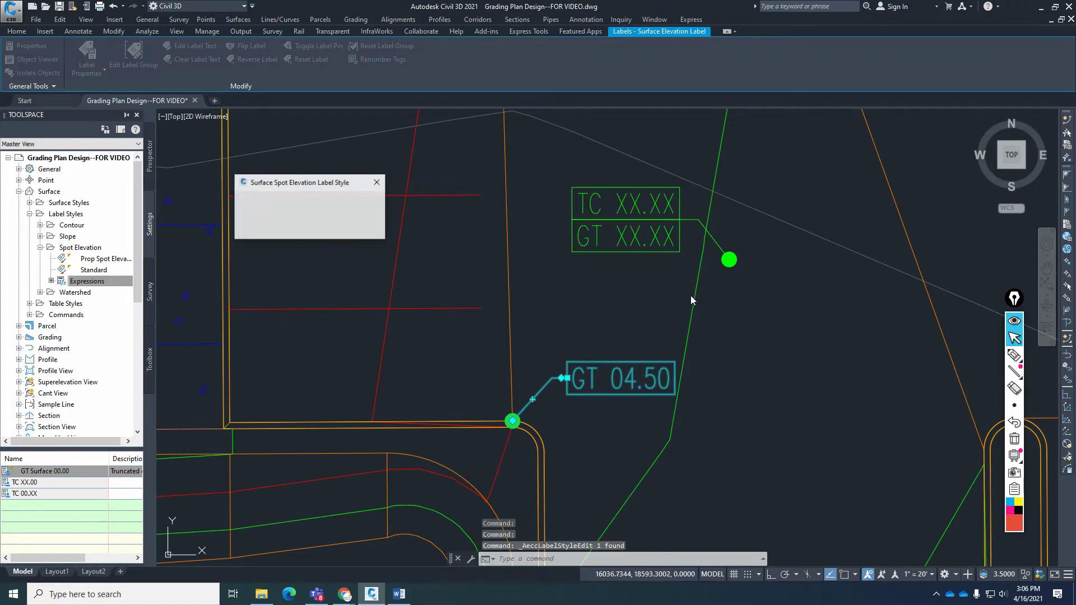
left_click(357, 206)
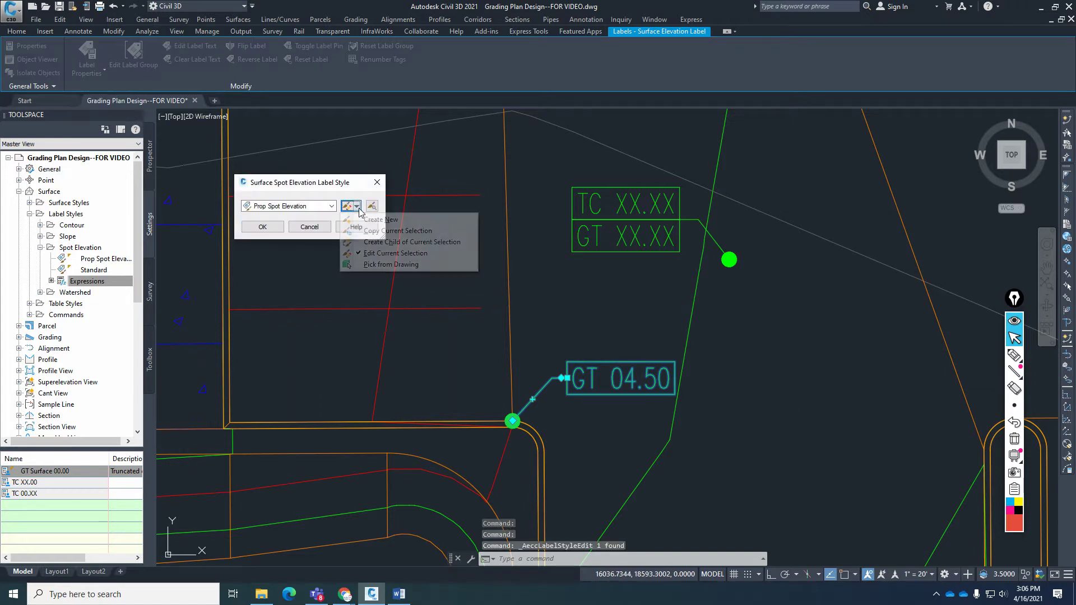
left_click(431, 255)
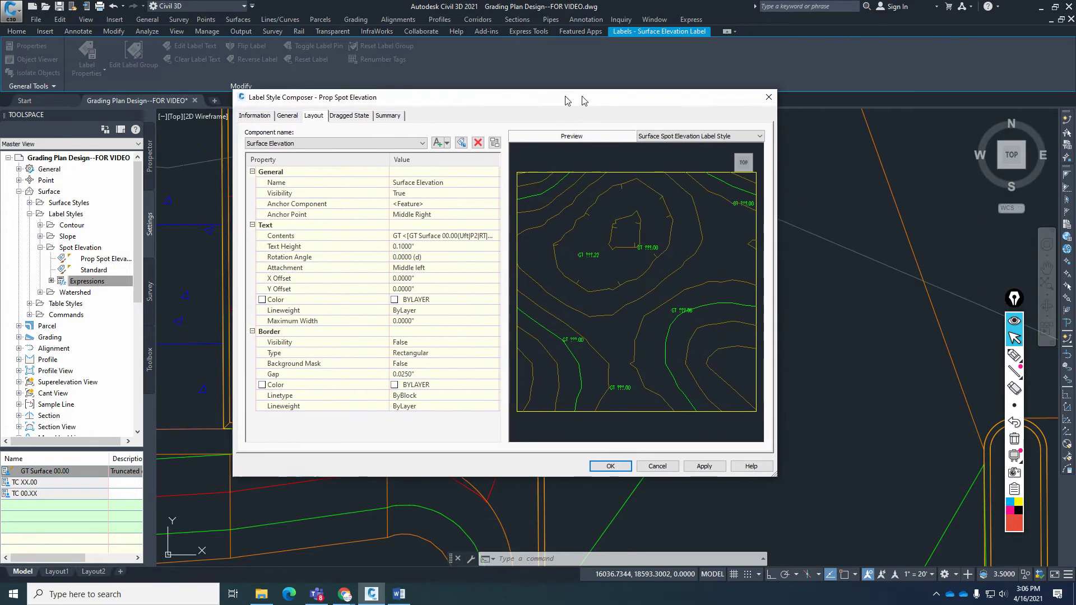
left_click_drag(434, 95, 502, 96)
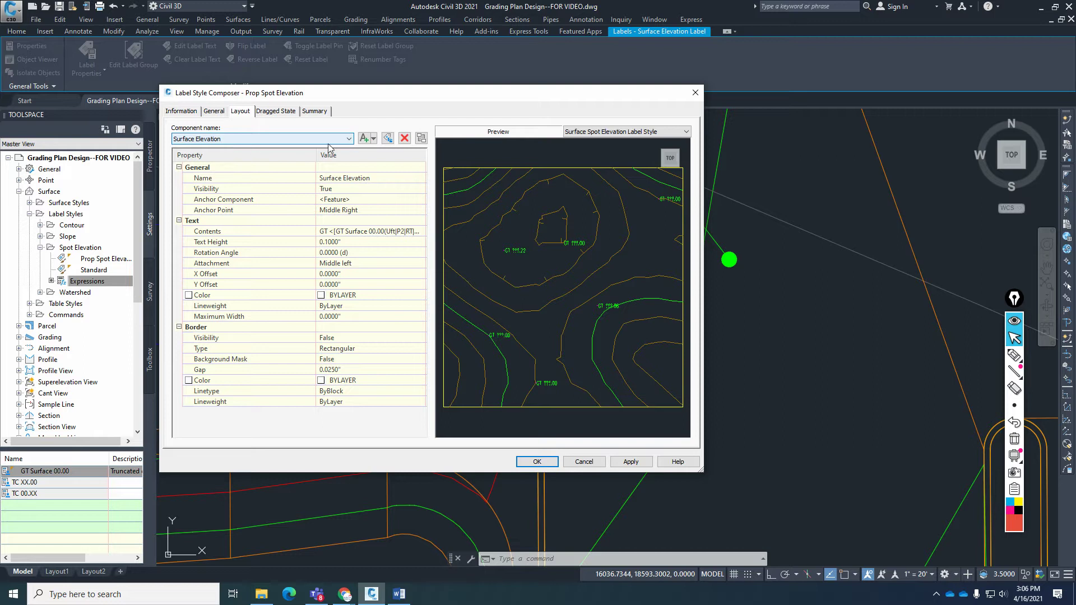
left_click(374, 139)
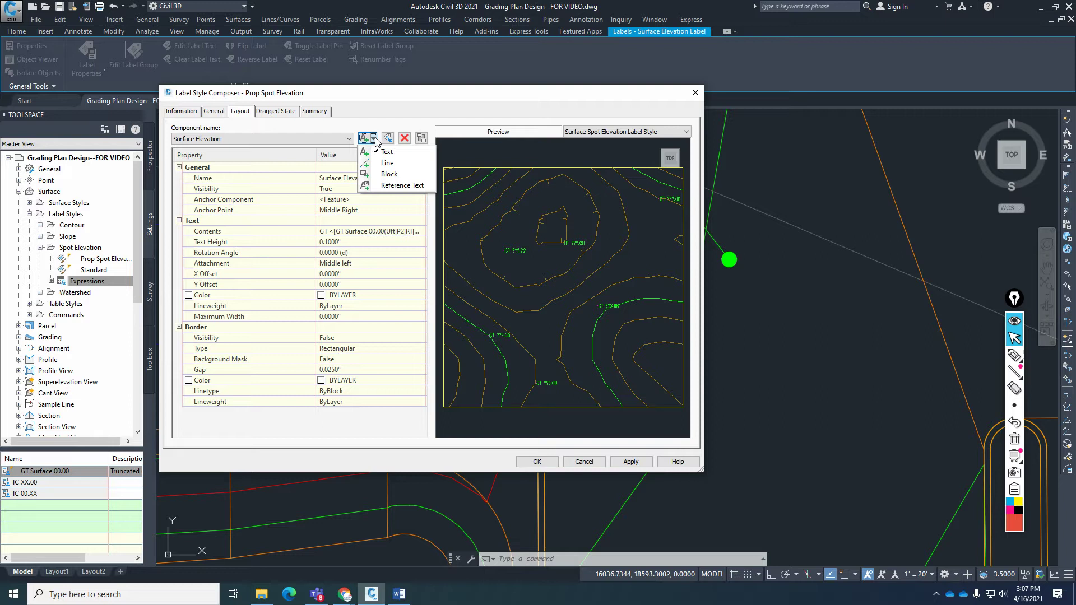
left_click(374, 139)
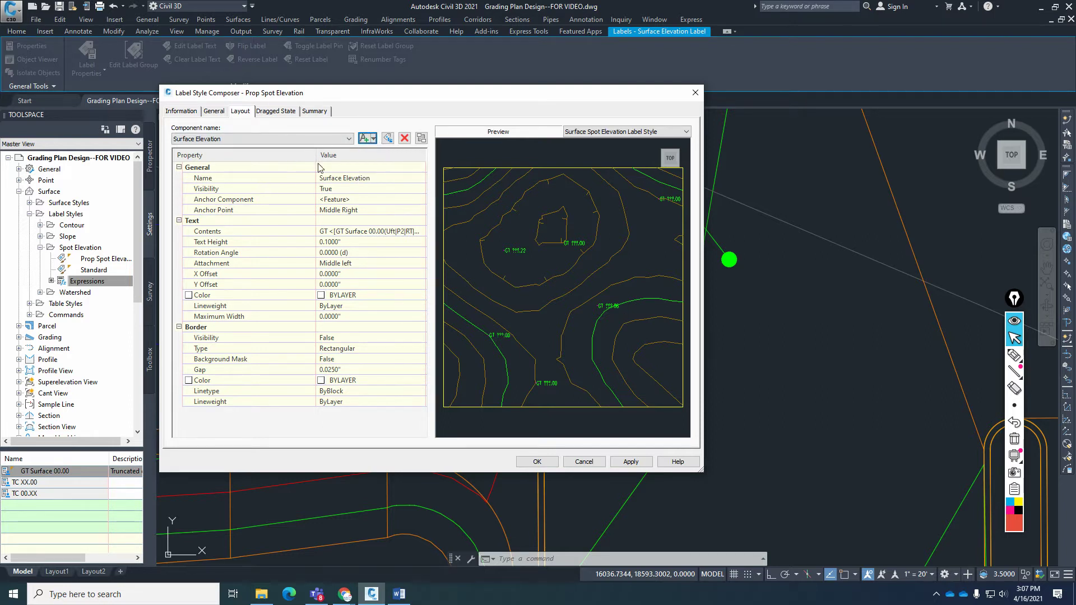
left_click_drag(542, 94, 431, 68)
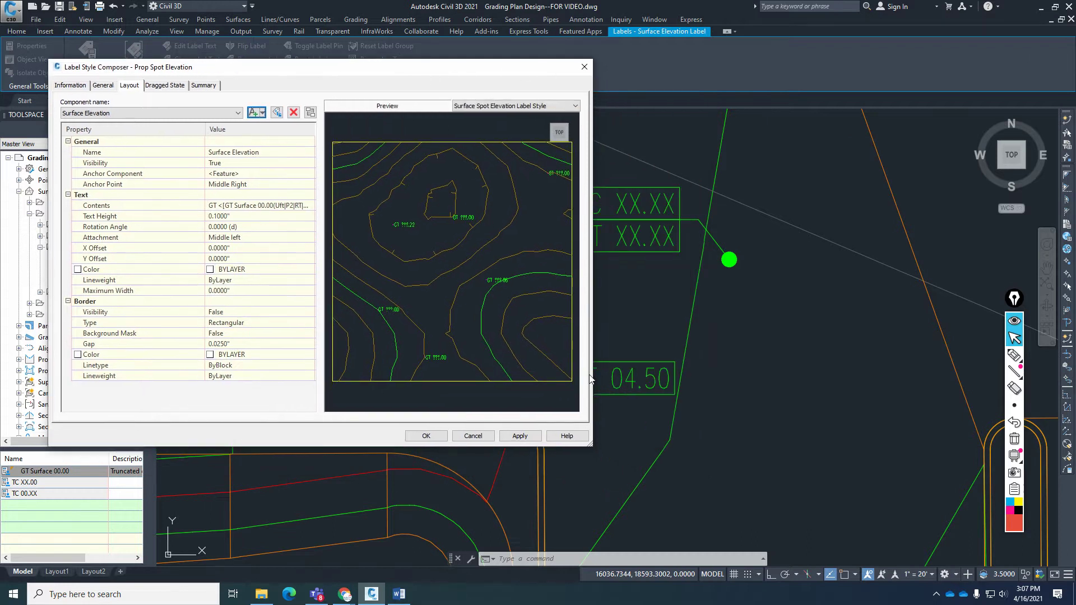
Step: Open the Surface Elevation component's text contents and add a separate TC line above the GT line
left_click_drag(349, 70, 410, 80)
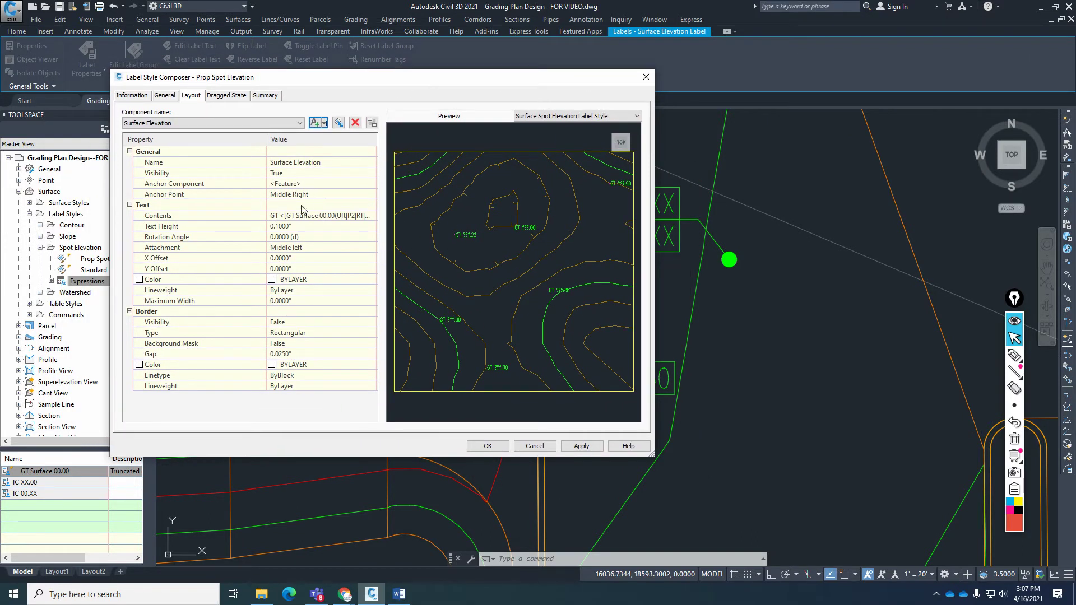
left_click(314, 215)
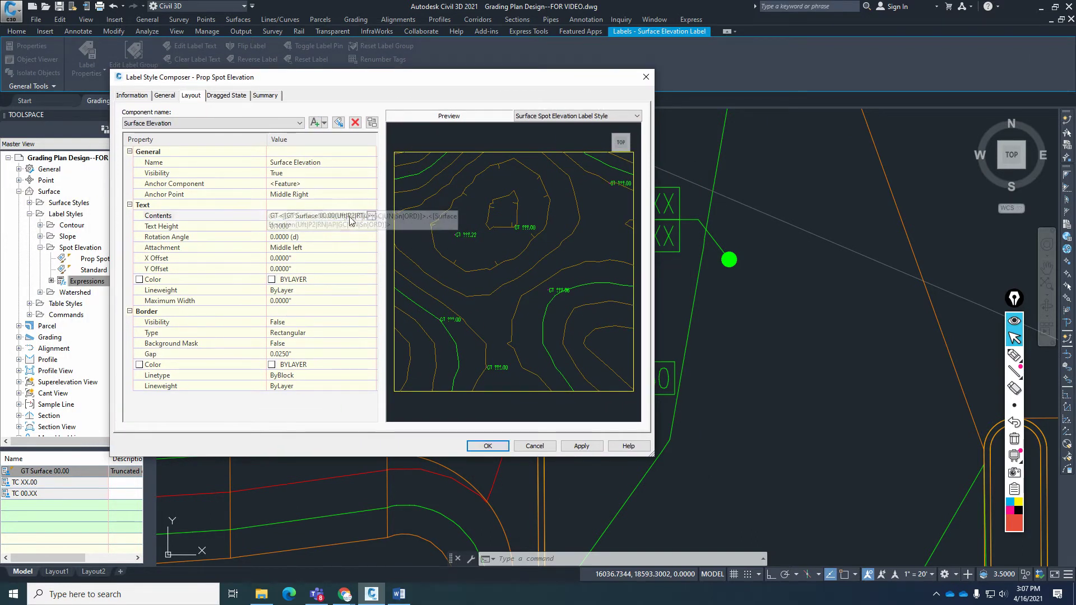
left_click(371, 216)
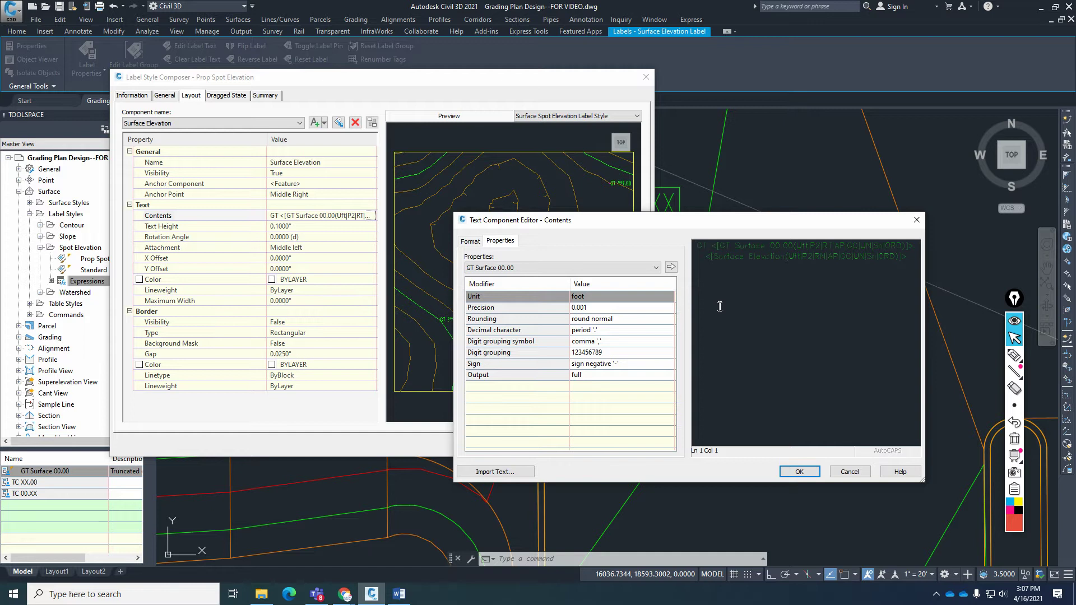
type("TC")
key("Return")
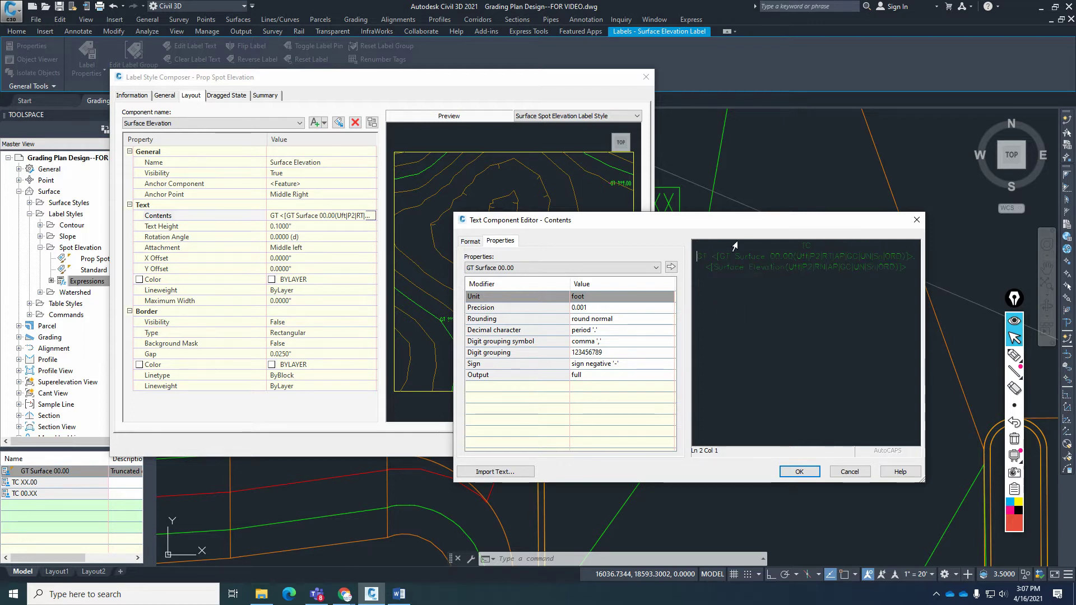
left_click_drag(728, 224, 640, 165)
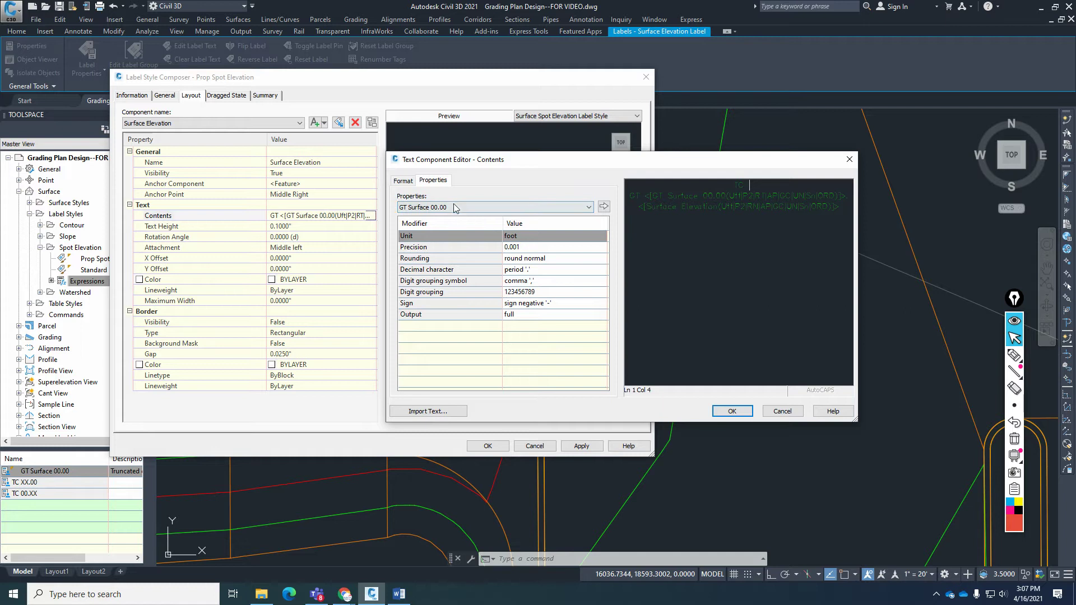
Step: Choose the TC XX.00 property for the TC line and set its precision to 0.01 and rounding to truncate
left_click(749, 189)
left_click(472, 208)
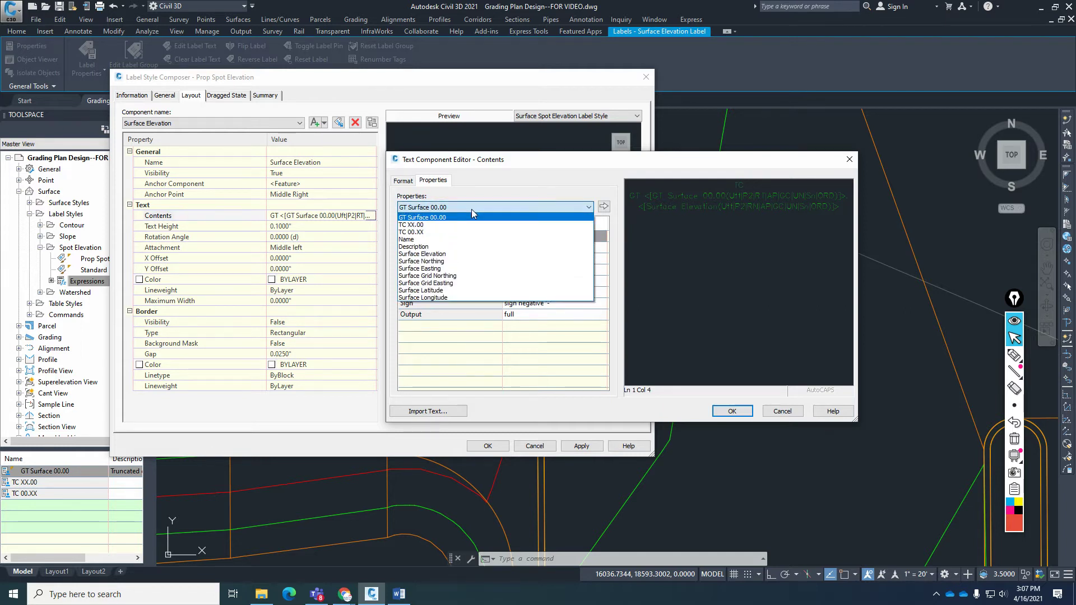
left_click(434, 224)
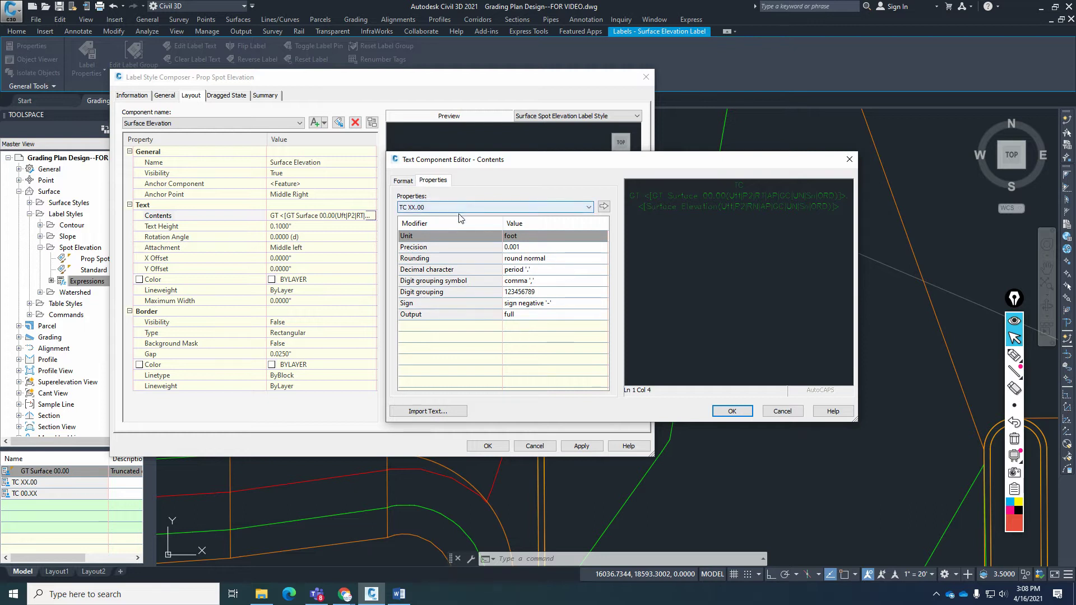
left_click(532, 247)
left_click(543, 248)
key("Up")
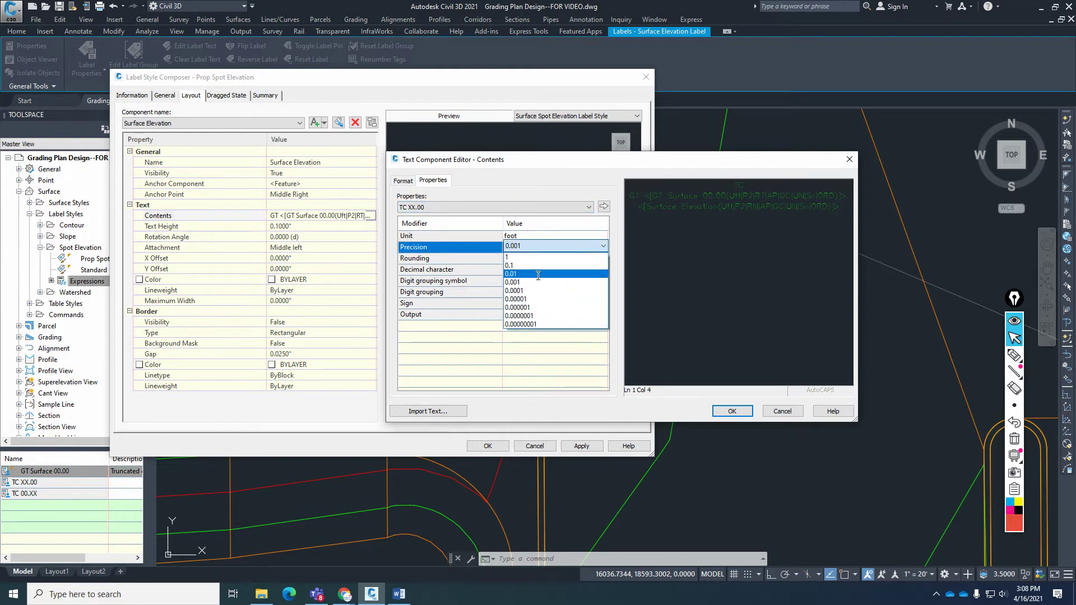
key("Return")
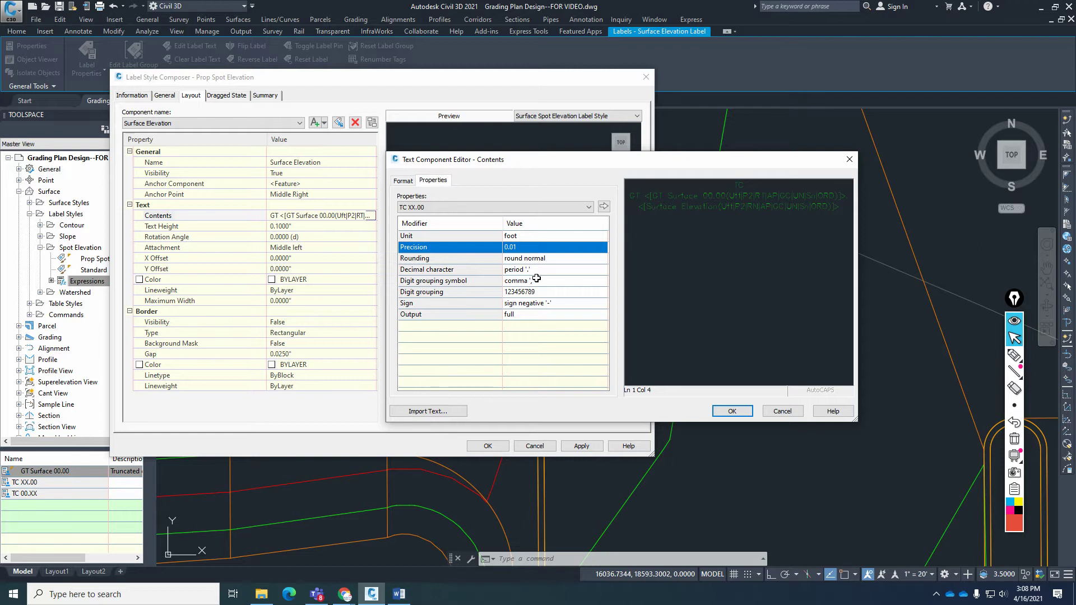
left_click(544, 259)
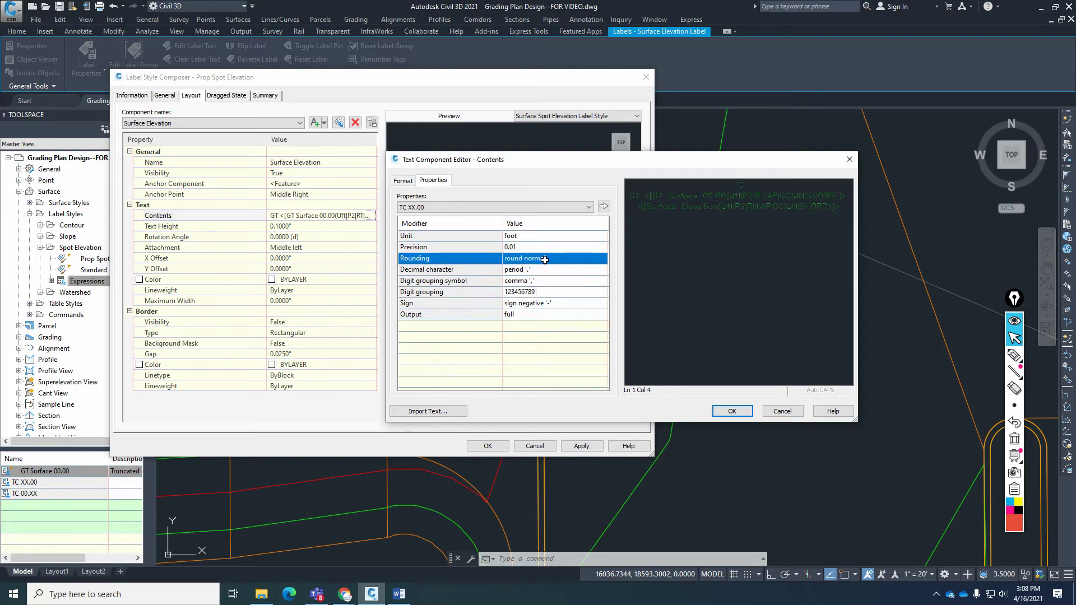
left_click(545, 259)
left_click(545, 284)
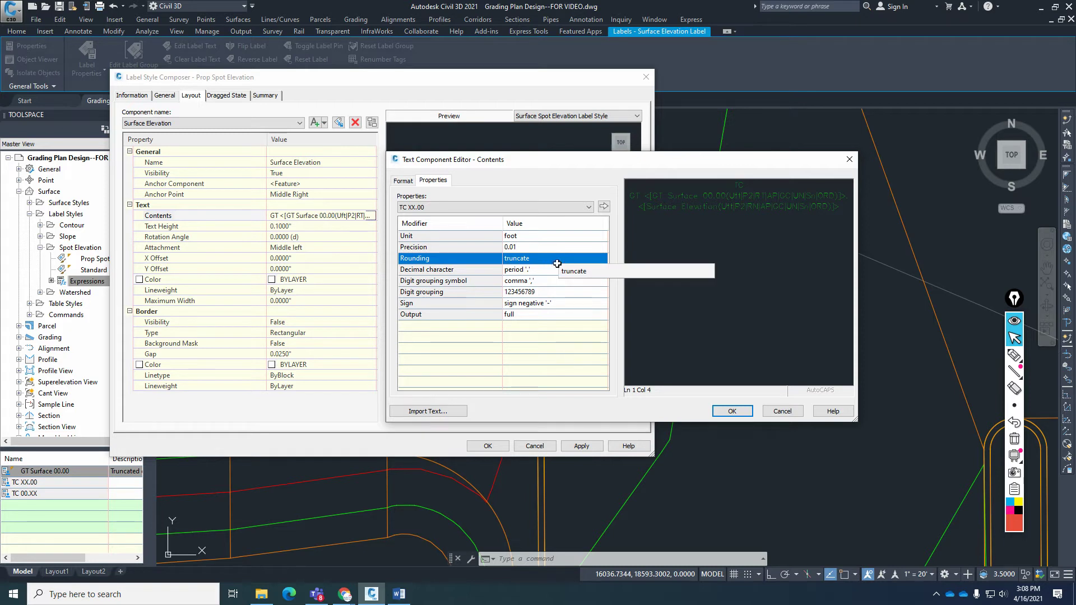
Step: Set the TC XX.00 output to right of decimal and insert the field after TC, followed by a decimal point
left_click(541, 314)
left_click(547, 314)
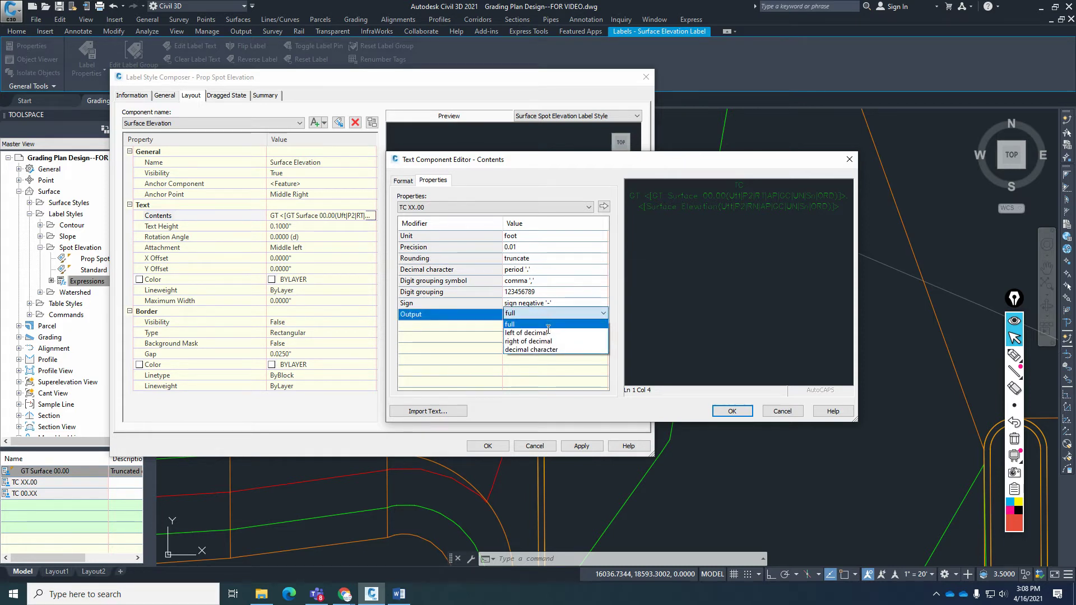
left_click(533, 341)
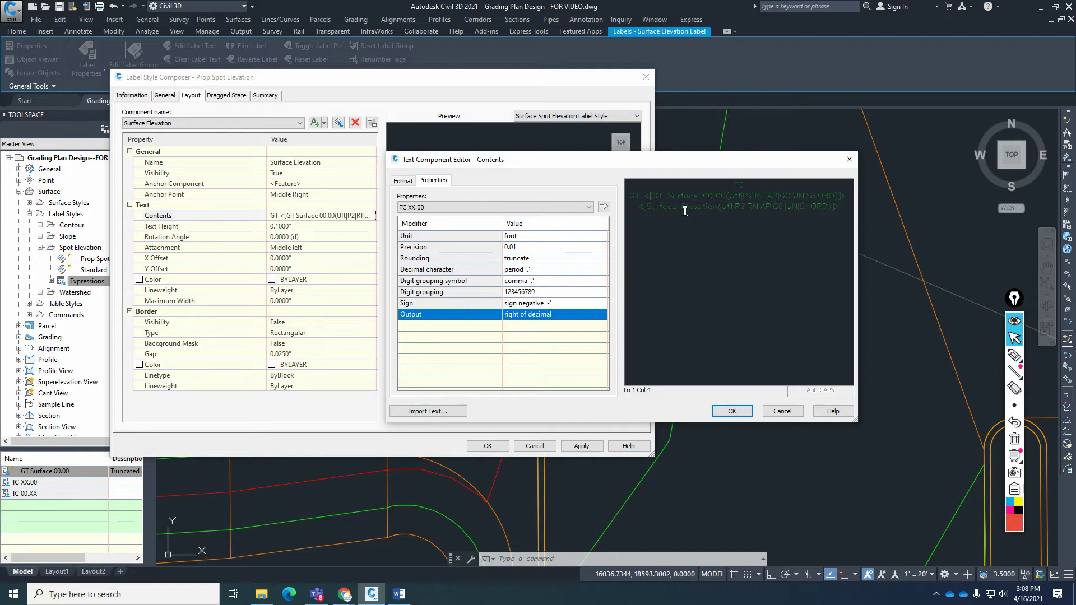
left_click(603, 207)
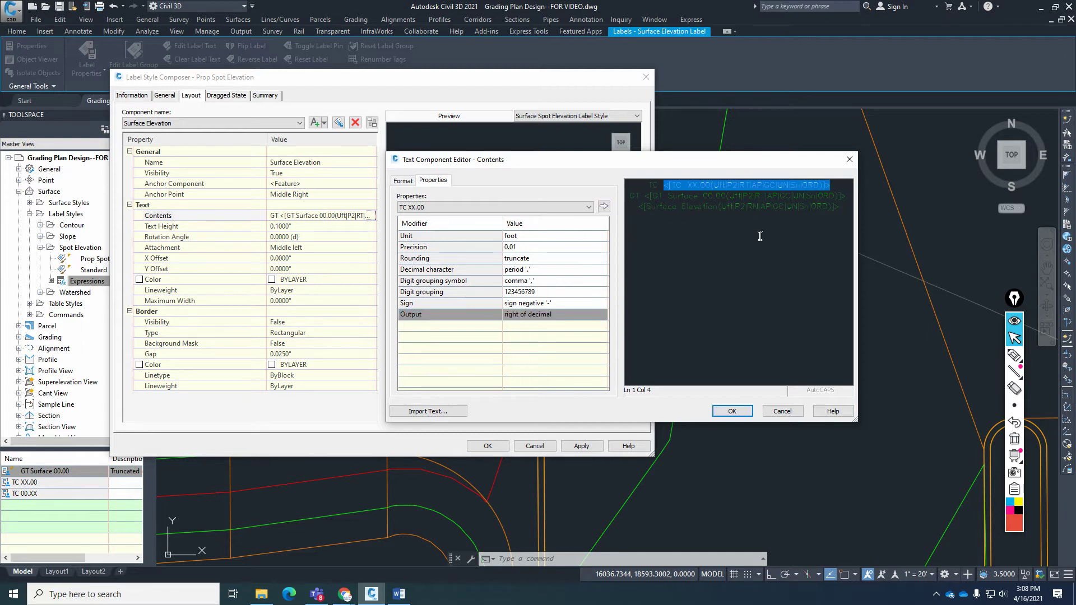
left_click(837, 187)
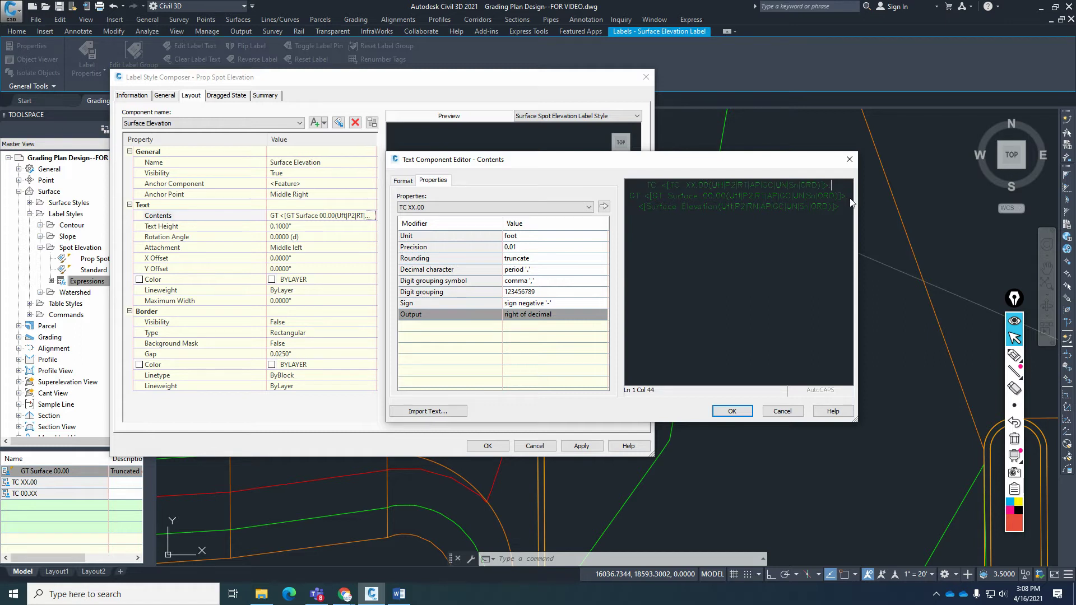
Step: Insert the TC 00.XX property after the decimal point with precision 0.01 and output right of decimal
left_click(517, 208)
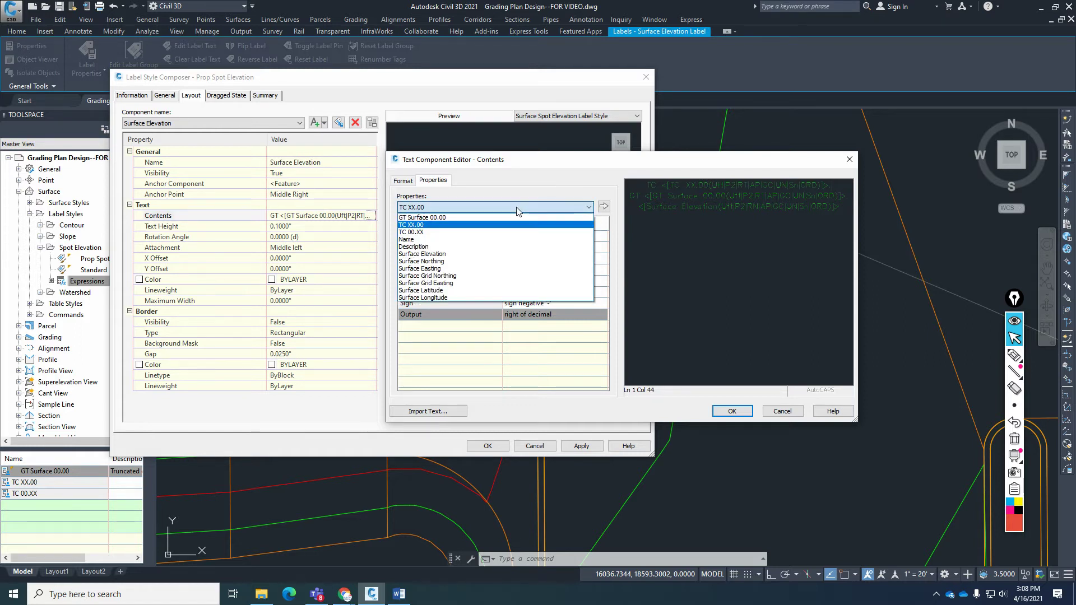
left_click(505, 232)
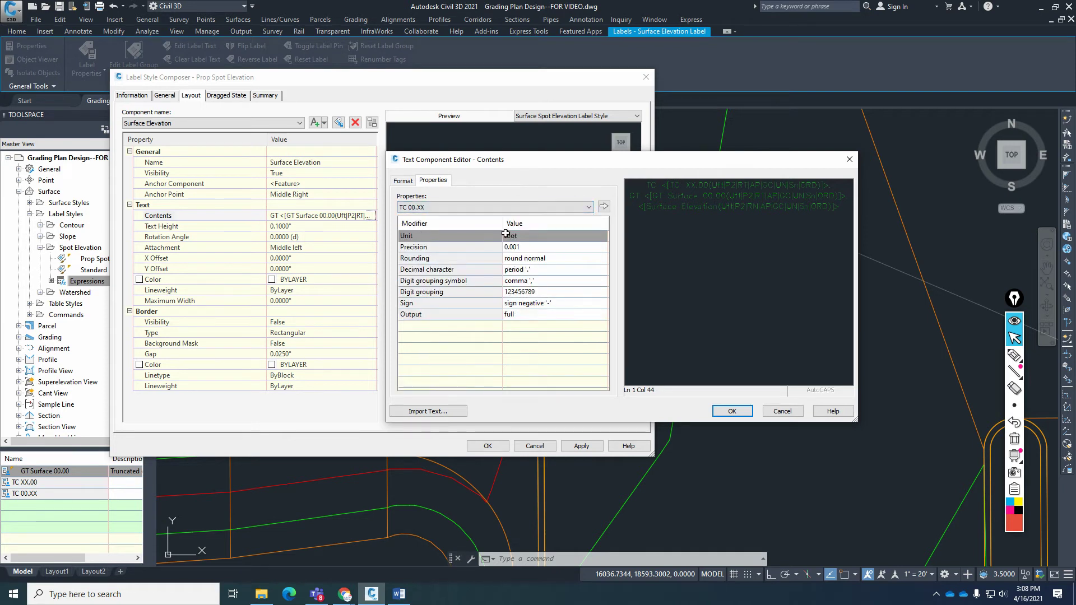
left_click(505, 234)
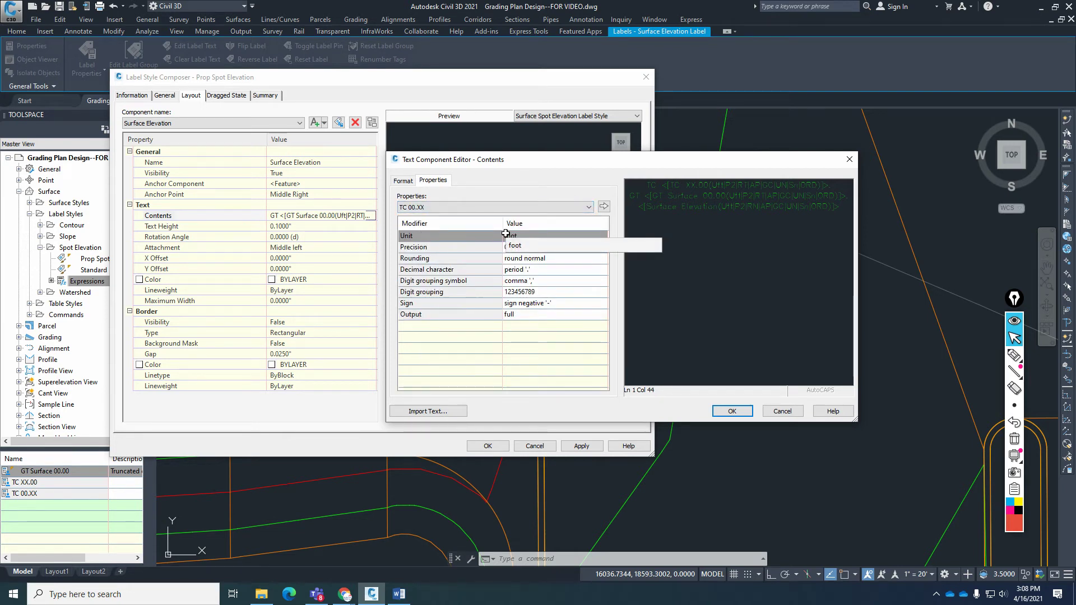
left_click(513, 245)
left_click(537, 249)
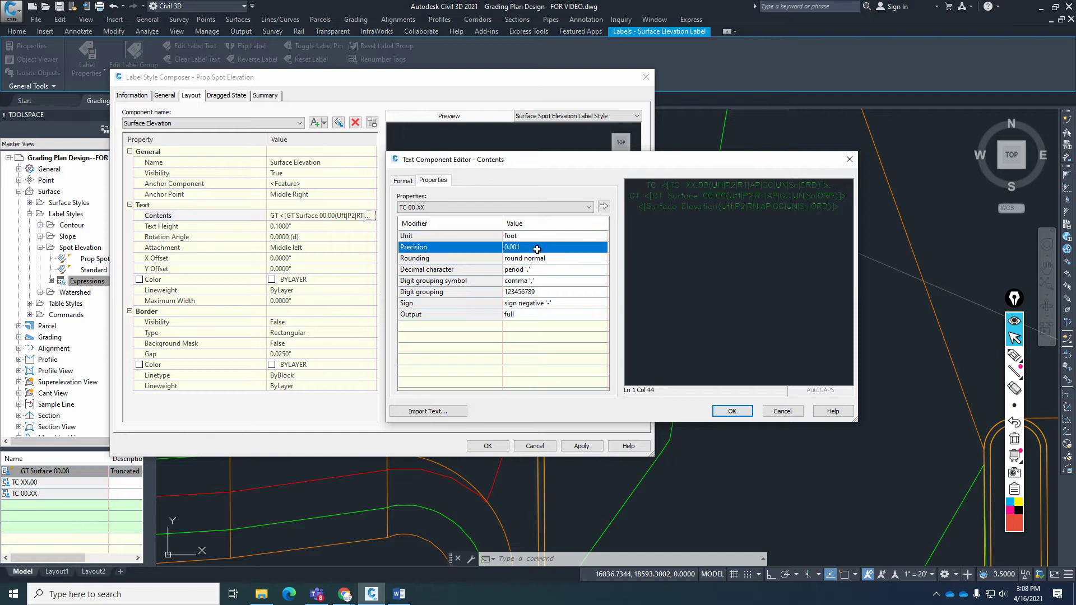
left_click(537, 249)
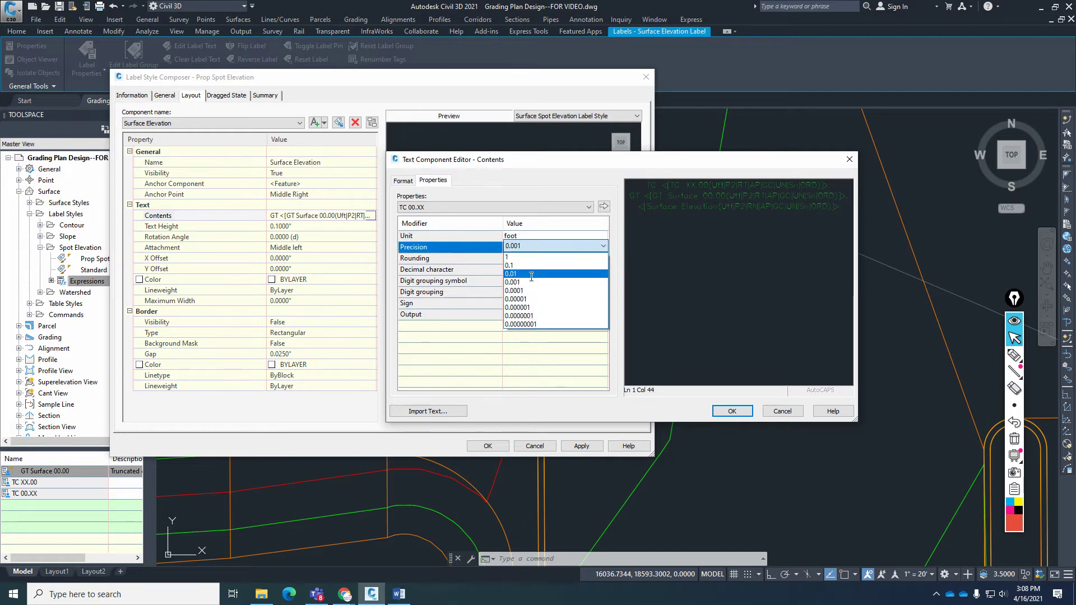
left_click(526, 267)
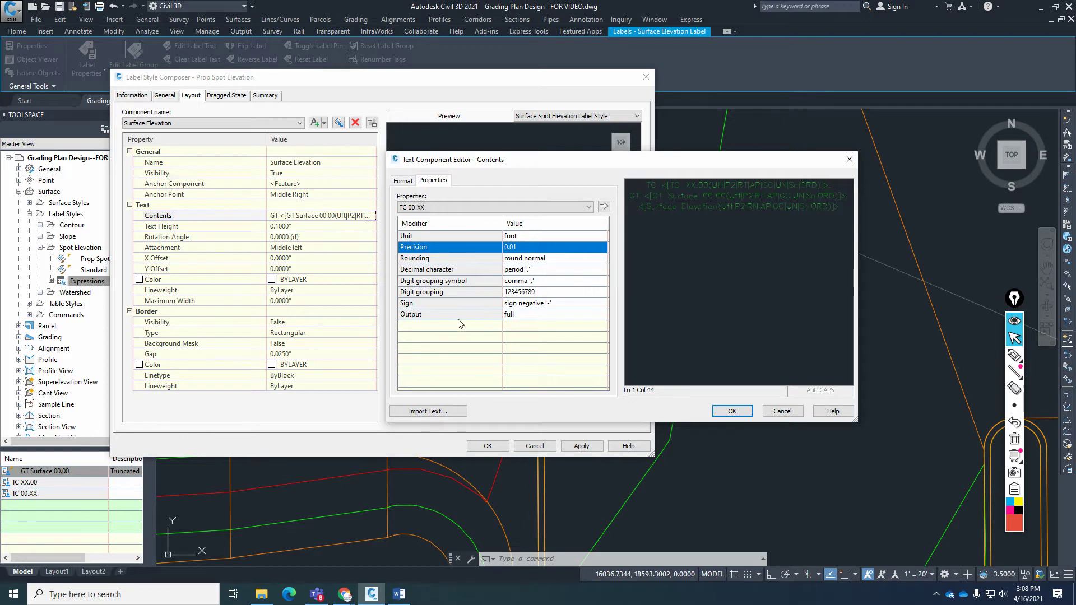
left_click(508, 315)
left_click(537, 315)
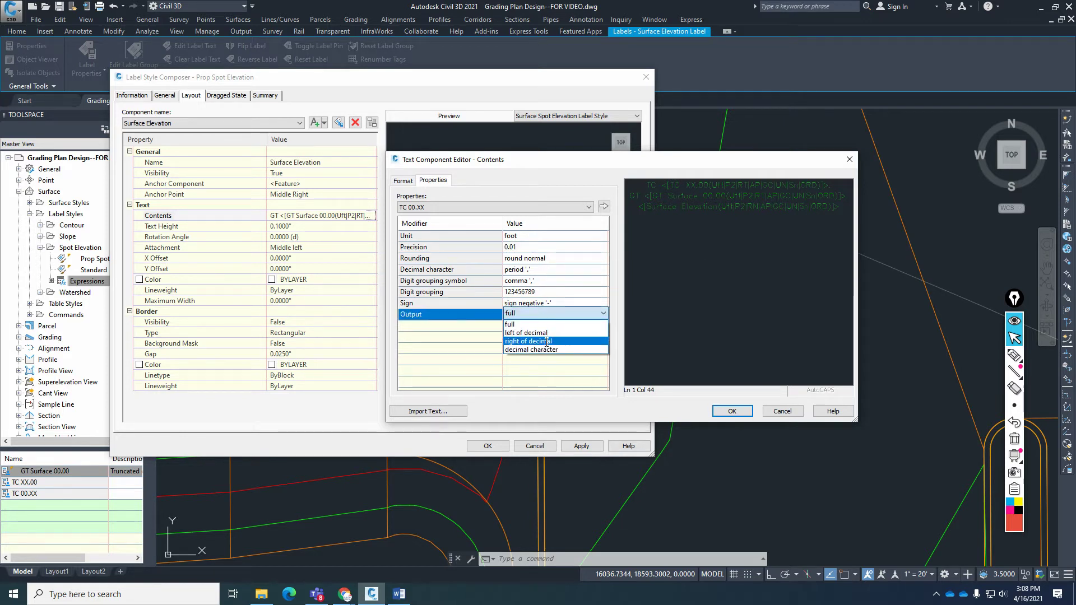
left_click(546, 341)
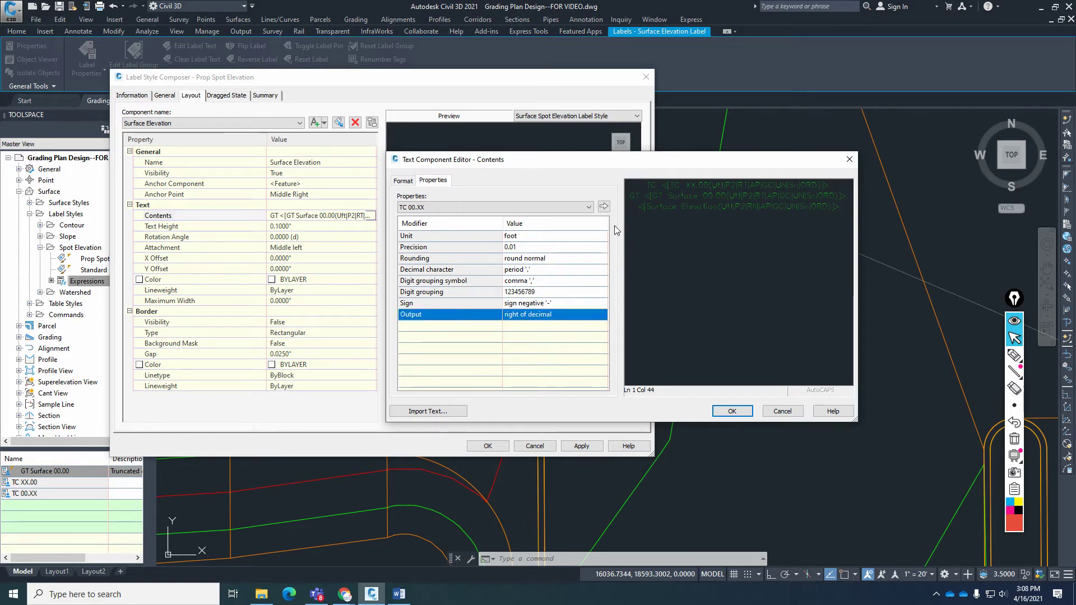
left_click(603, 207)
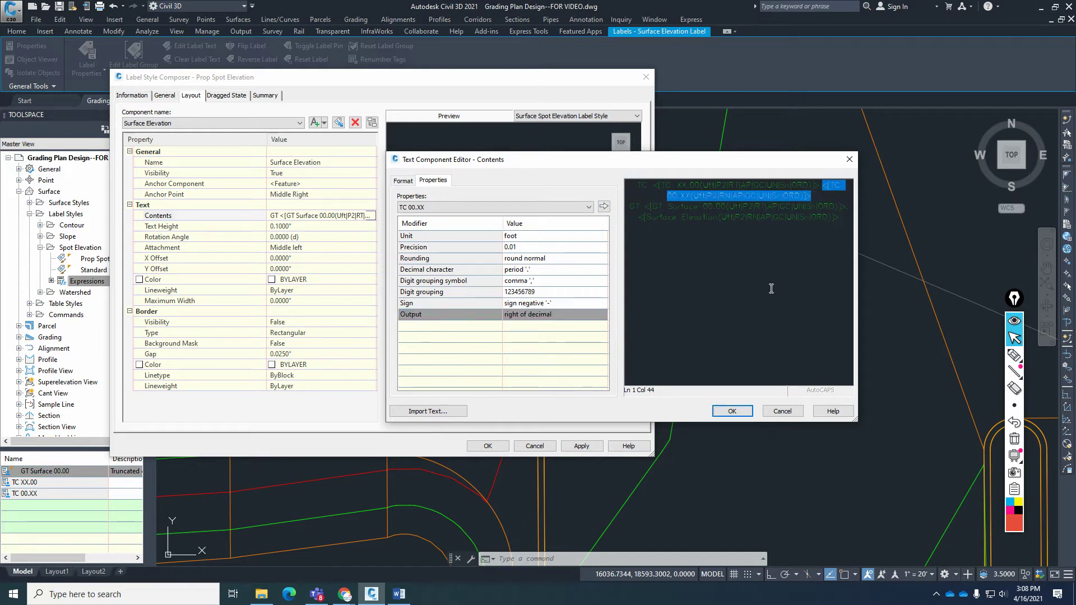
Step: Check the modifiers of both TC fields, then accept the label text and apply the Prop Spot Elevation style changes
left_click(743, 184)
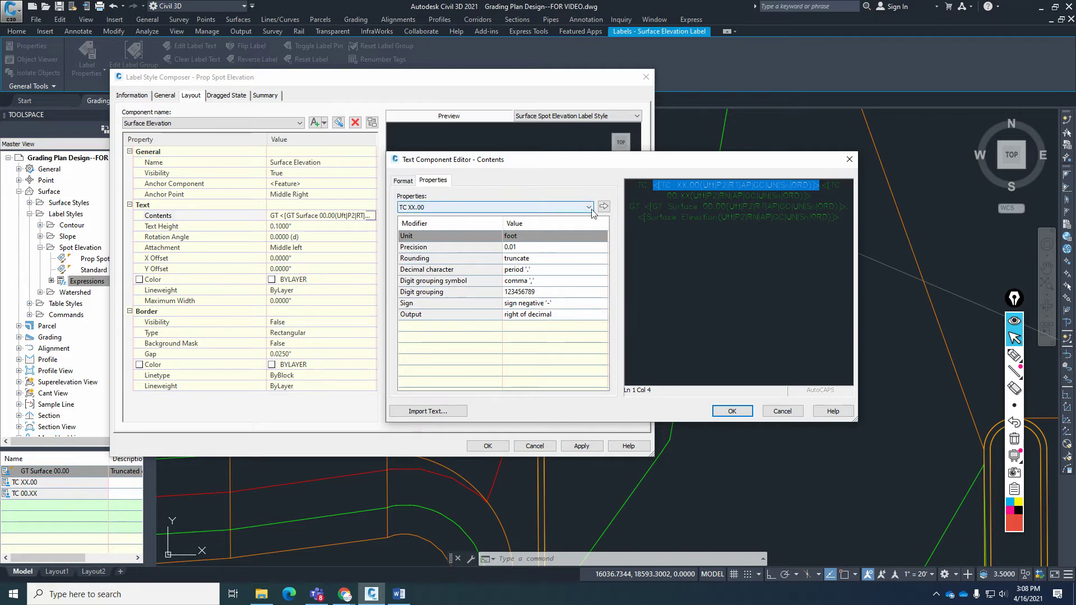
left_click(823, 197)
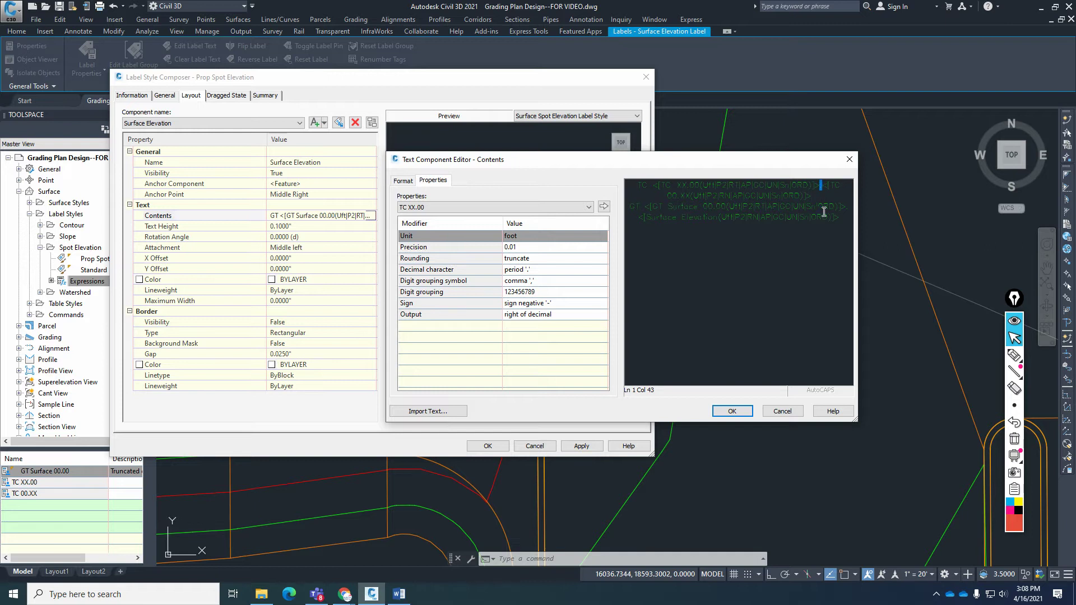
left_click(836, 189)
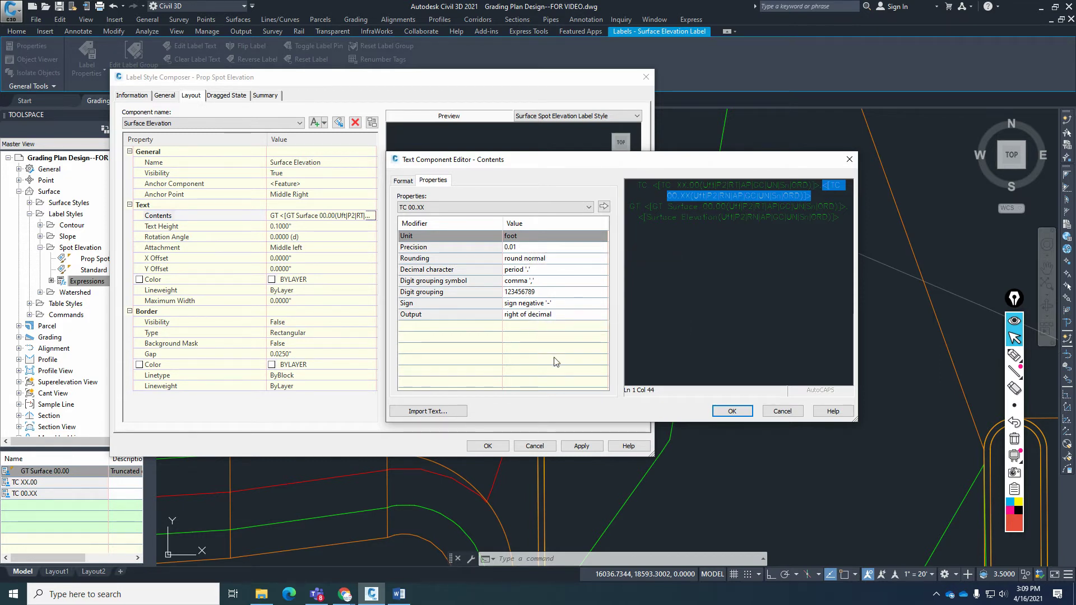
left_click(817, 198)
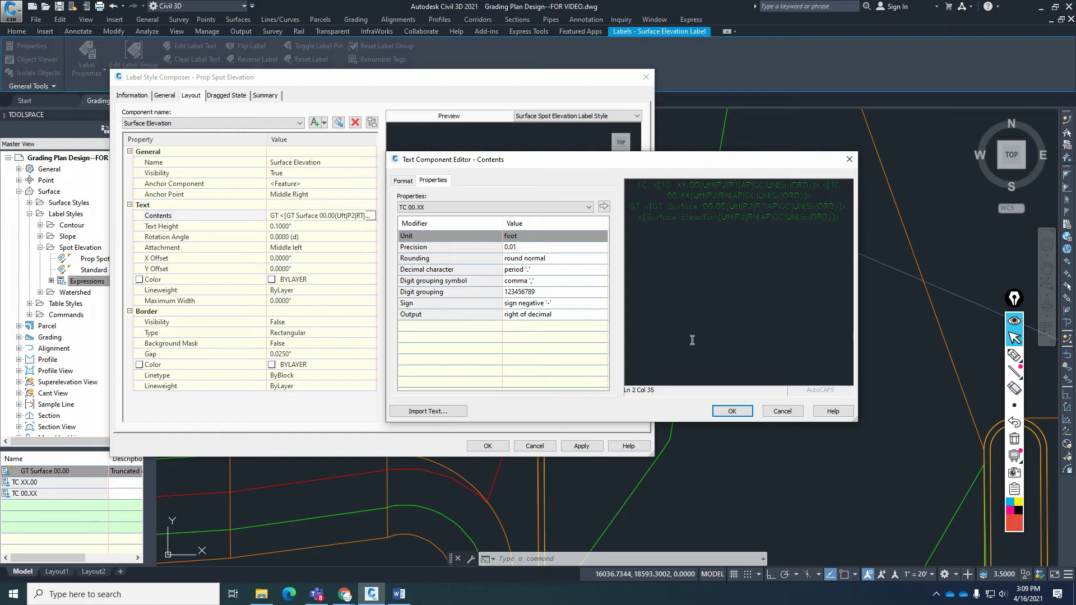
left_click(732, 411)
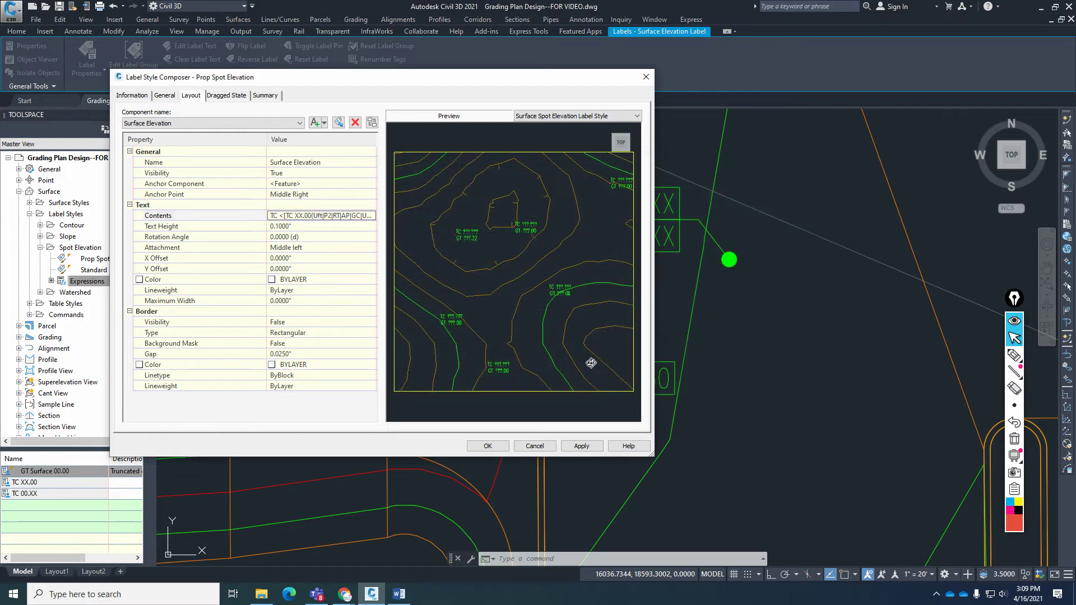
left_click(597, 445)
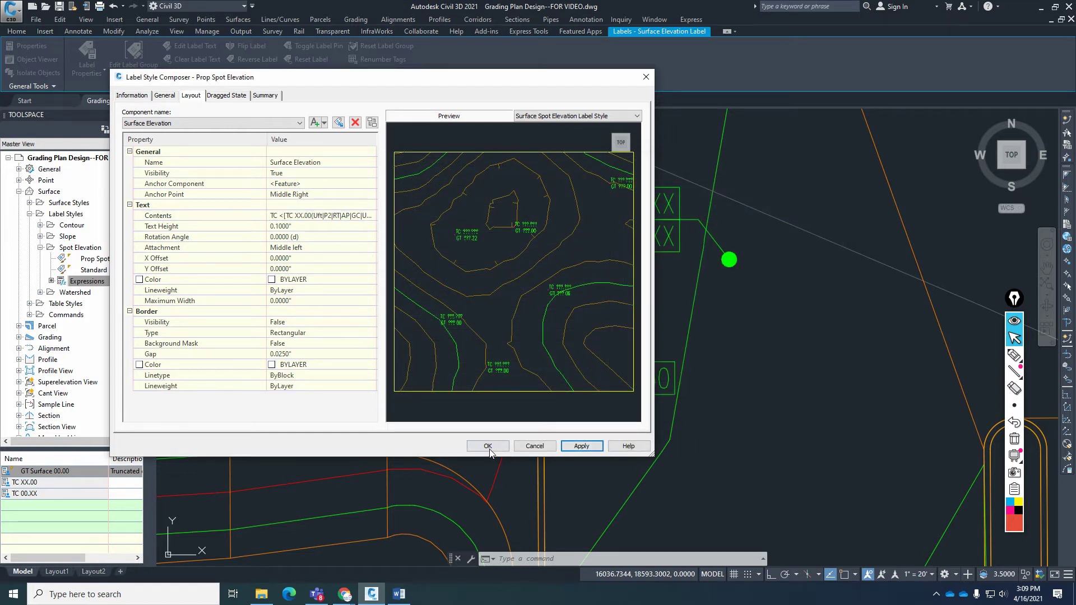
left_click(487, 446)
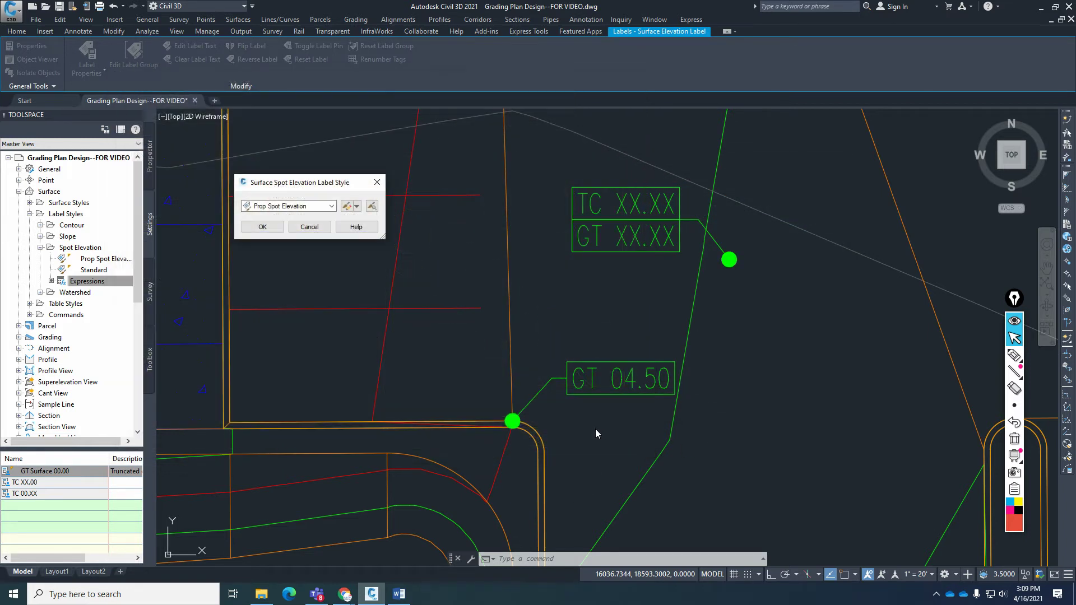
left_click(263, 229)
left_click(755, 423)
key("Escape")
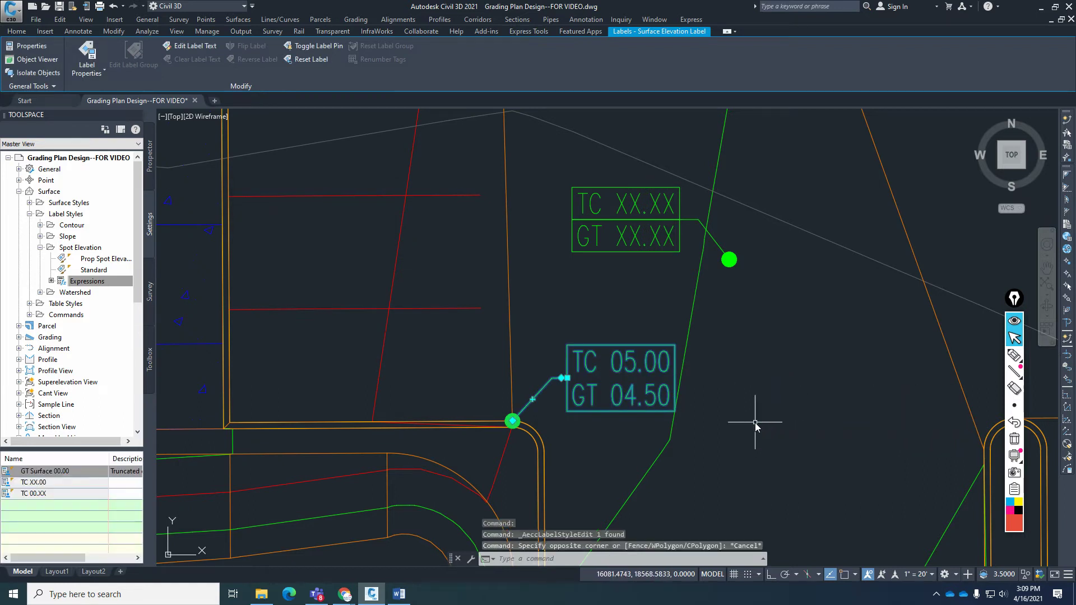
key("Escape")
Step: Preview the TC/GT spot elevation label at other surface locations by starting a marker move, and cancel it
scroll(755, 423, "up", 1)
scroll(791, 402, "down", 1)
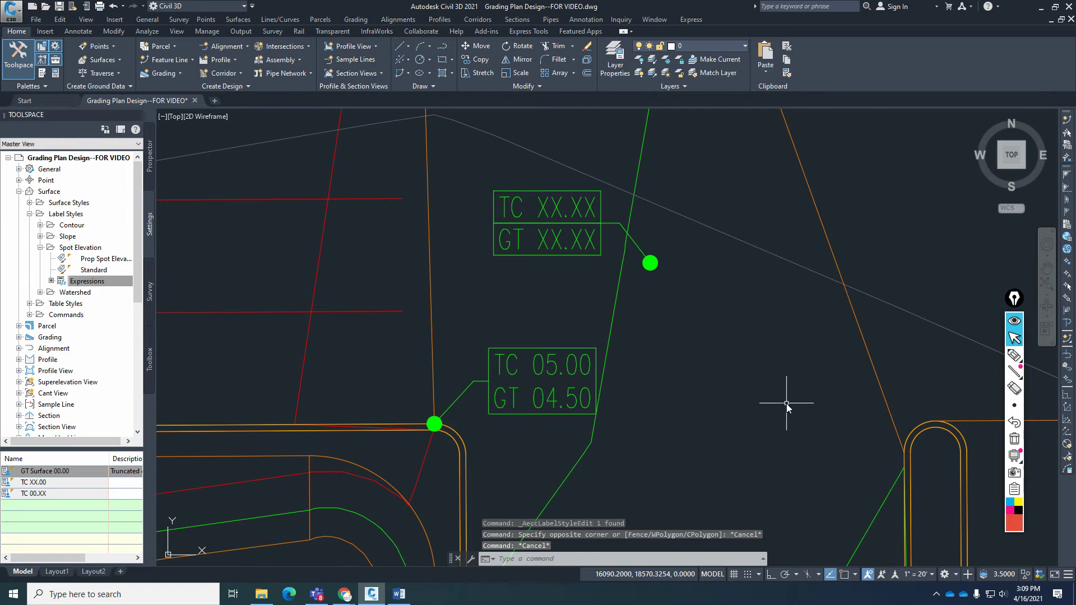
scroll(791, 408, "down", 1)
scroll(659, 415, "up", 1)
key("Escape")
key("Escape")
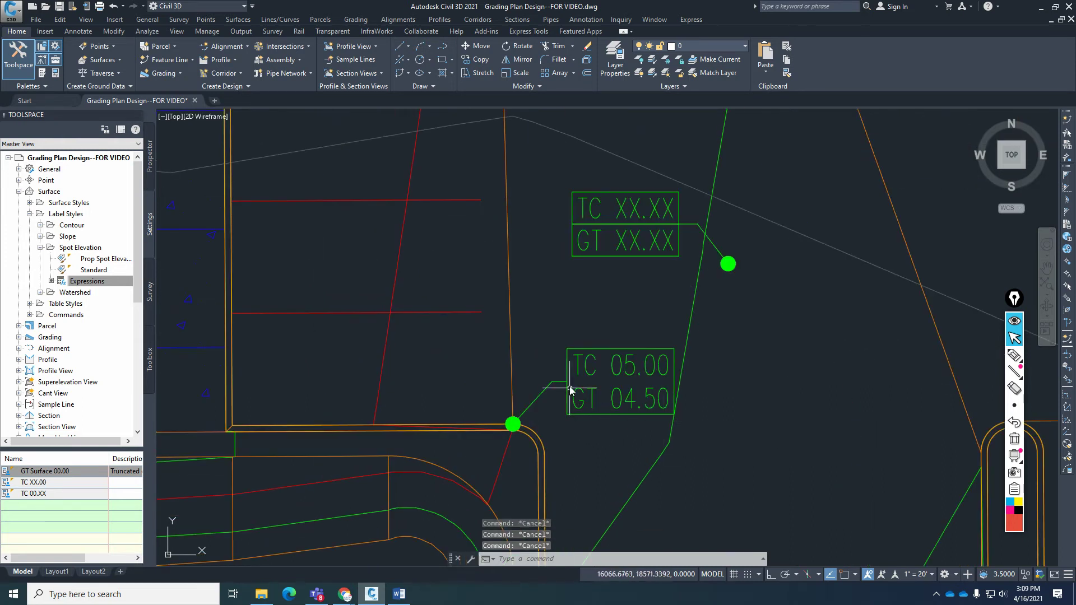
left_click(569, 386)
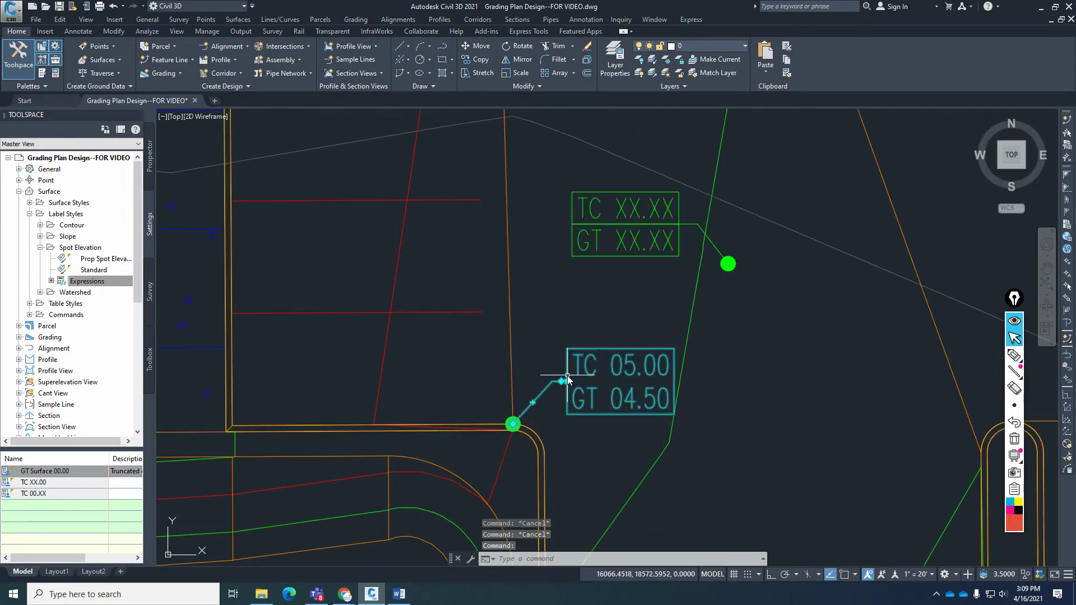
left_click(513, 425)
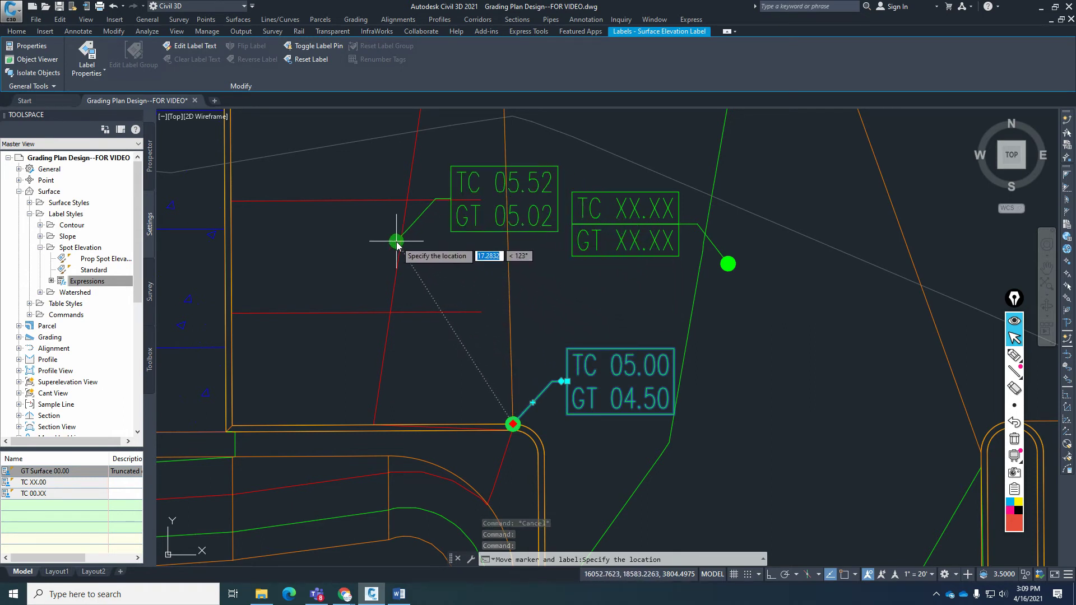
scroll(480, 372, "down", 4)
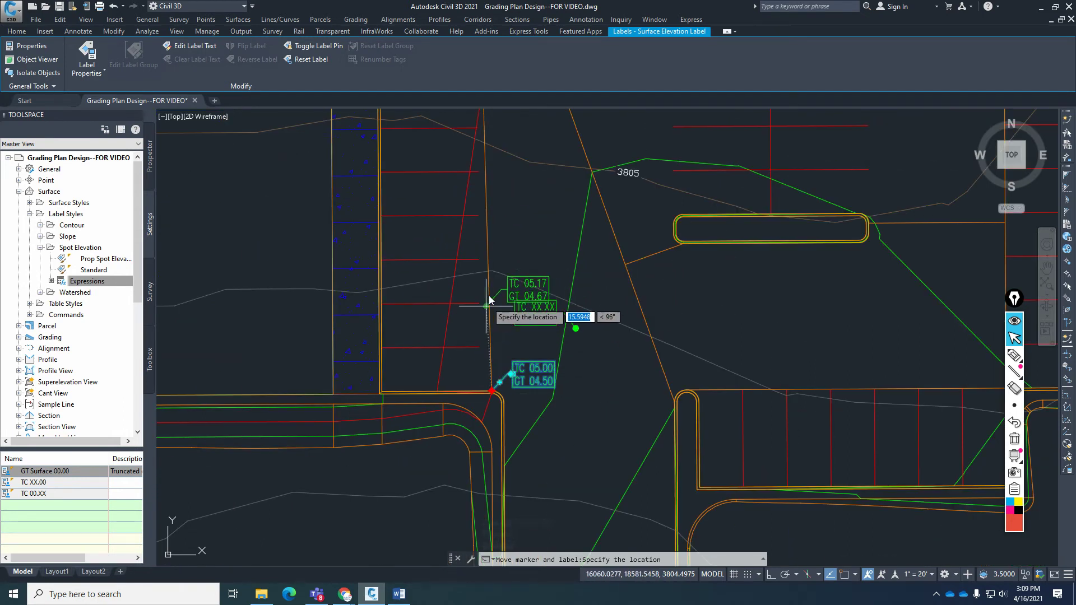
right_click(509, 240)
left_click(530, 259)
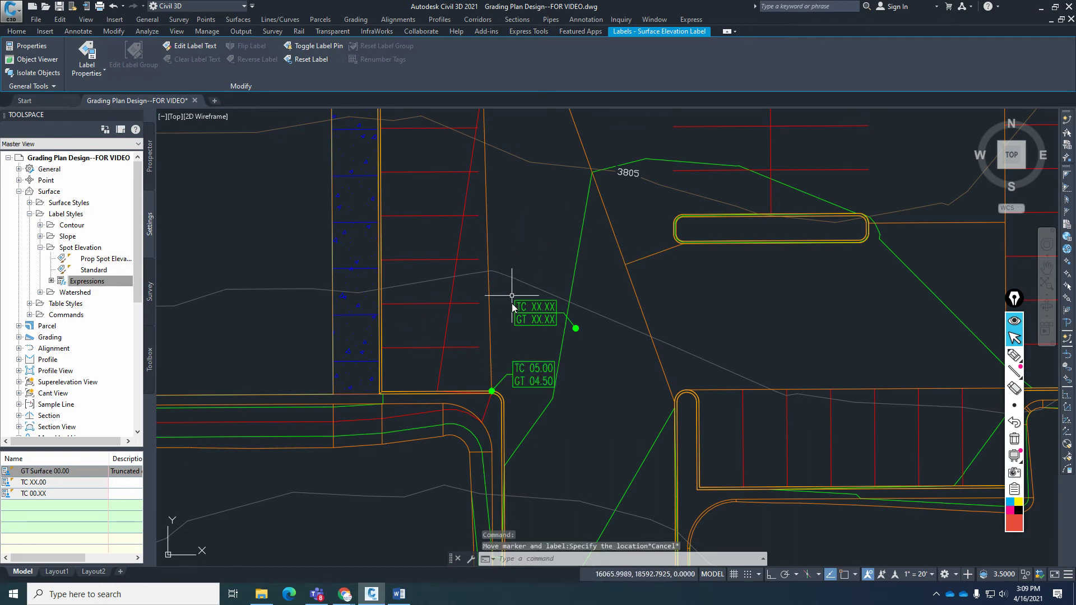
key("Escape")
key("Escape")
scroll(518, 353, "up", 4)
scroll(644, 429, "up", 2)
key("Escape")
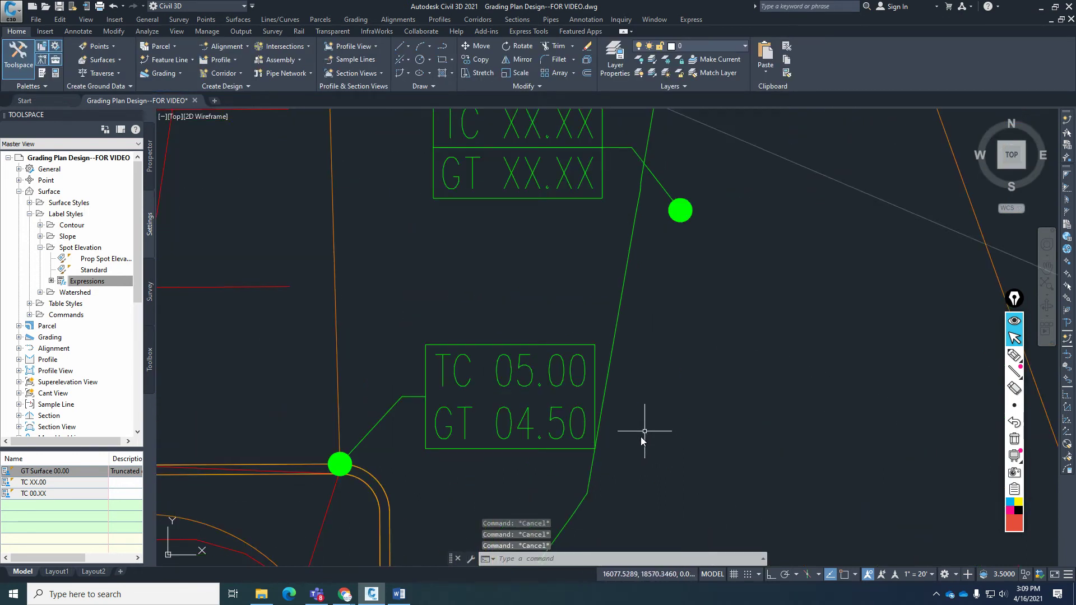
Step: Examine the layout components of the Prop Spot Elevation label style through the selected label, and close it without changes
scroll(644, 430, "down", 2)
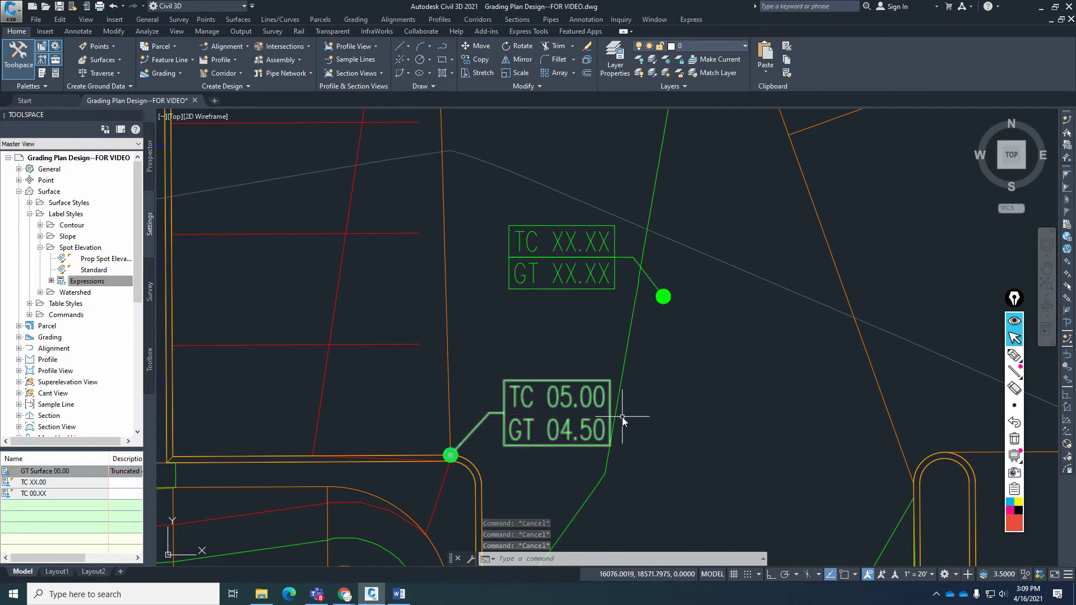
left_click(524, 395)
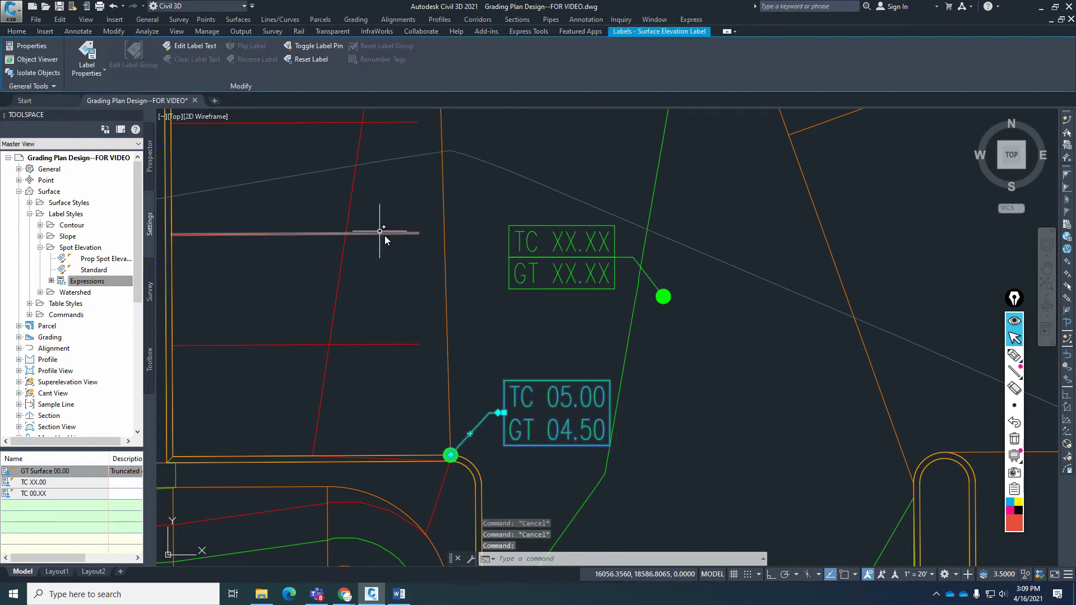
left_click(91, 74)
left_click(97, 109)
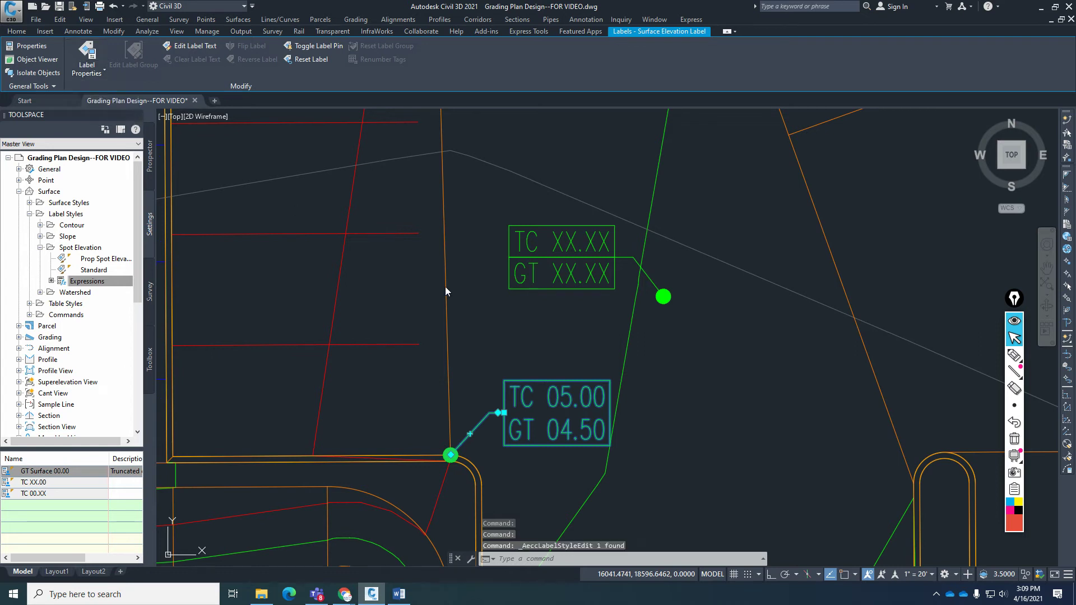
left_click(357, 207)
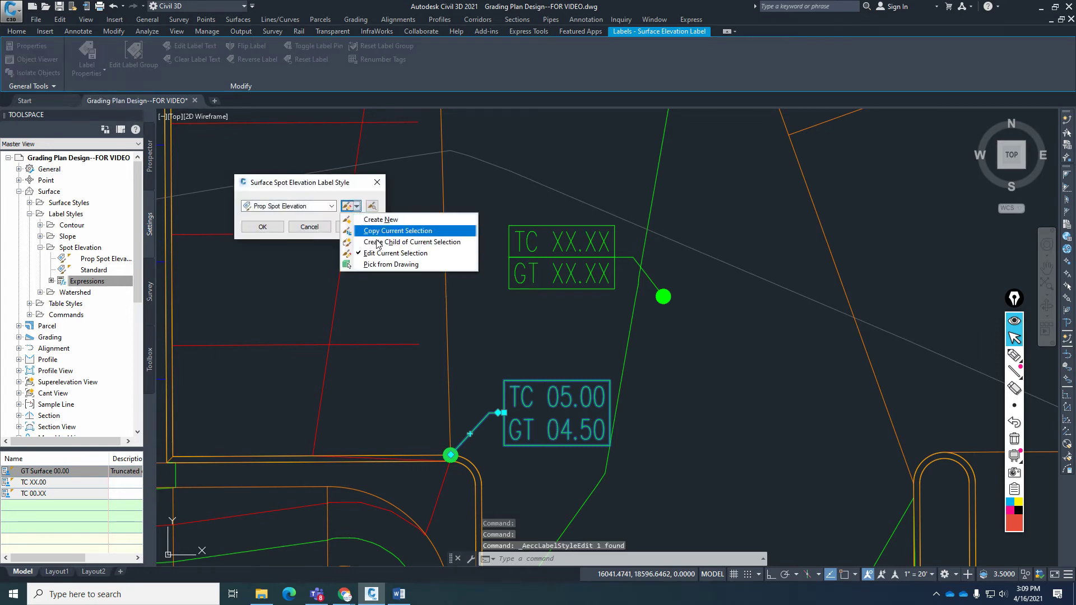
left_click(387, 267)
left_click(528, 437)
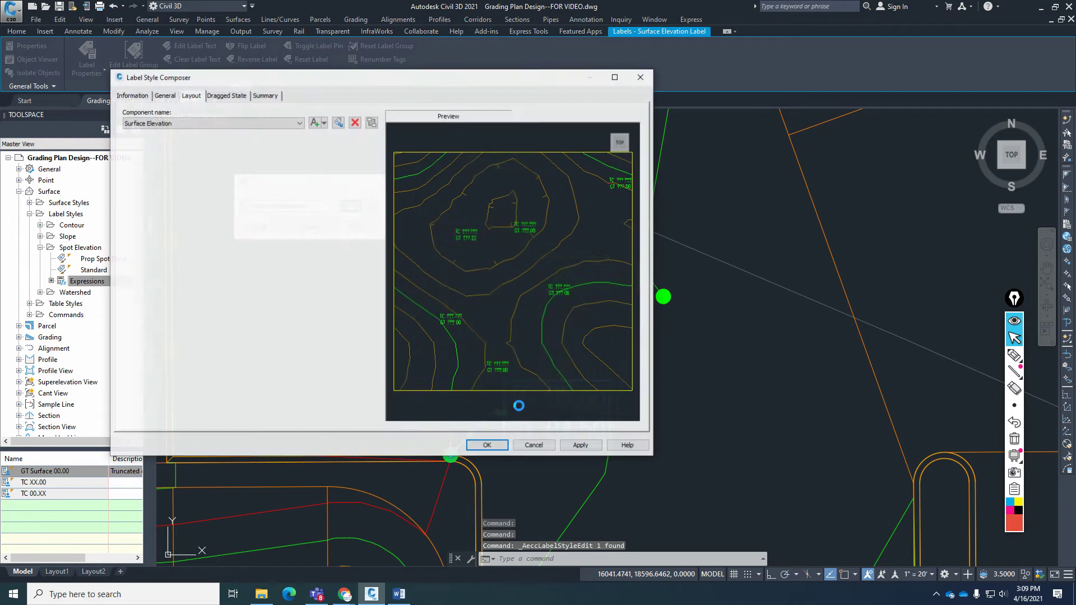
left_click(202, 122)
left_click(200, 120)
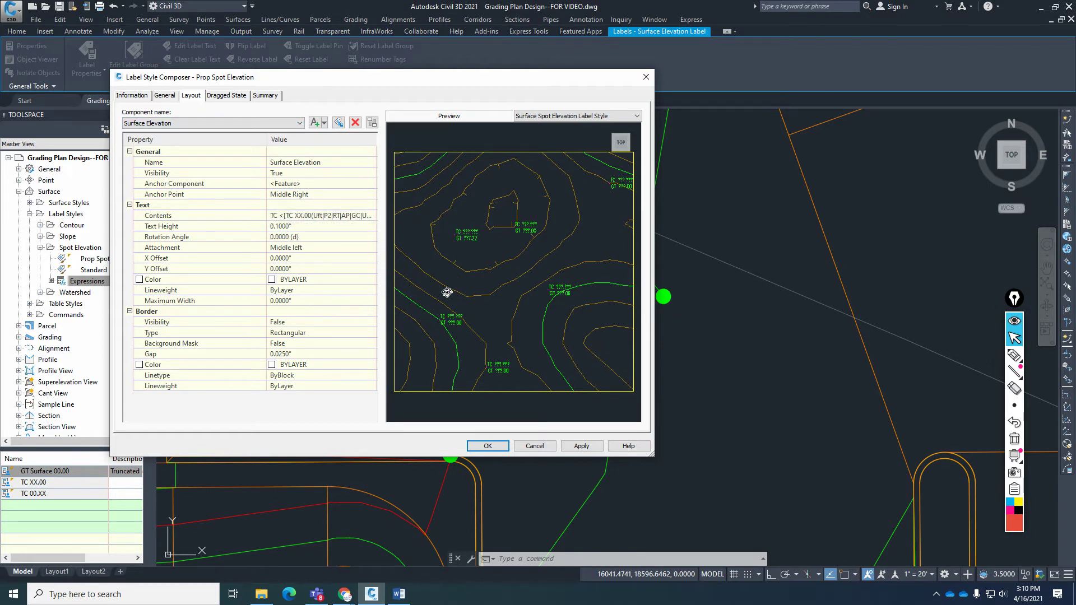
left_click(541, 448)
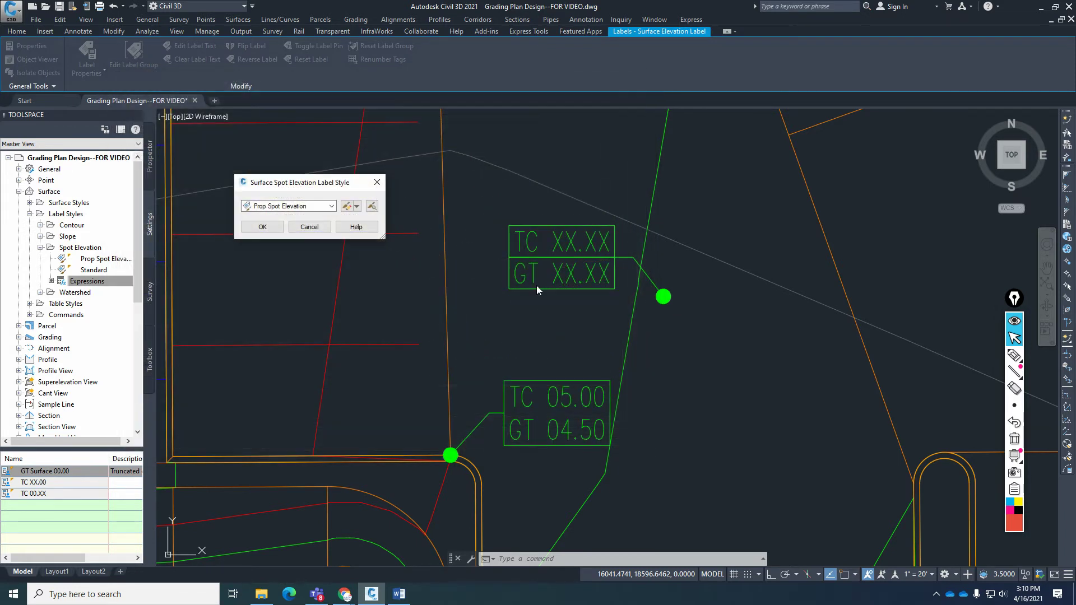
left_click(309, 228)
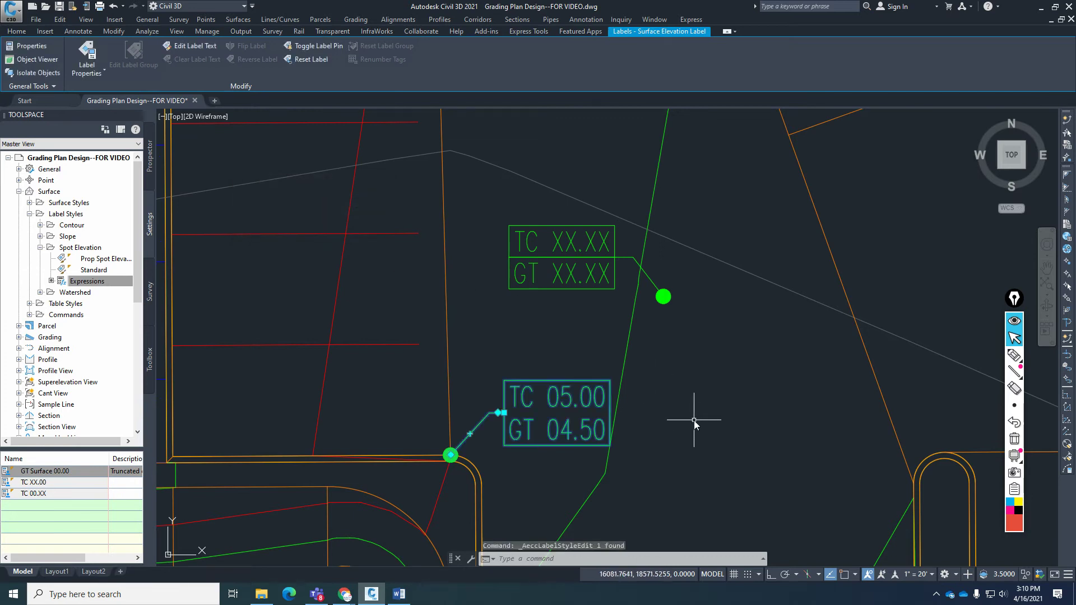
key("Escape")
key("Escape")
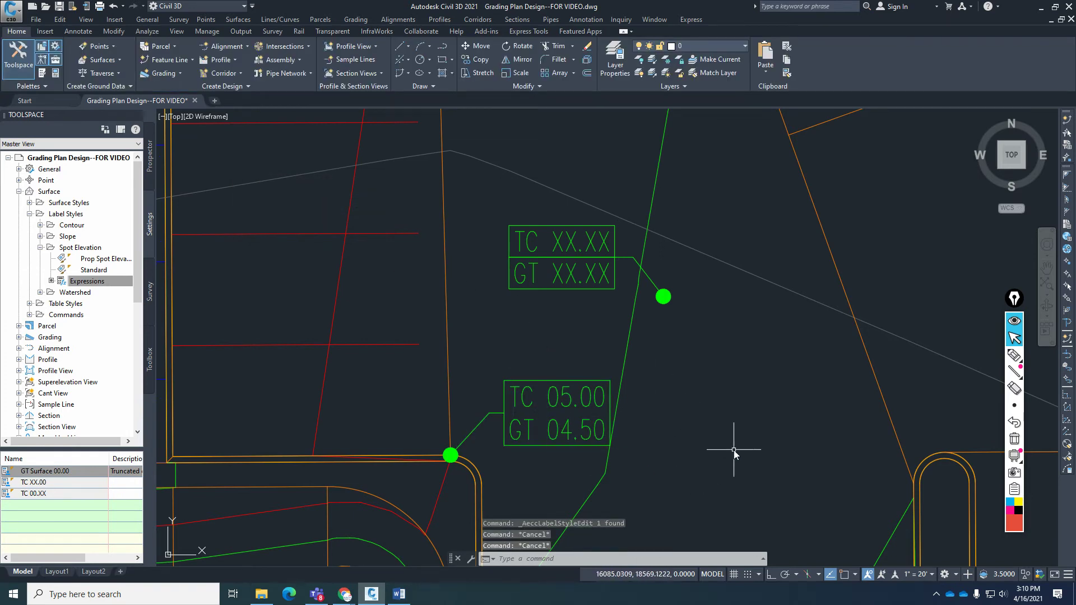
mouse_move(733, 450)
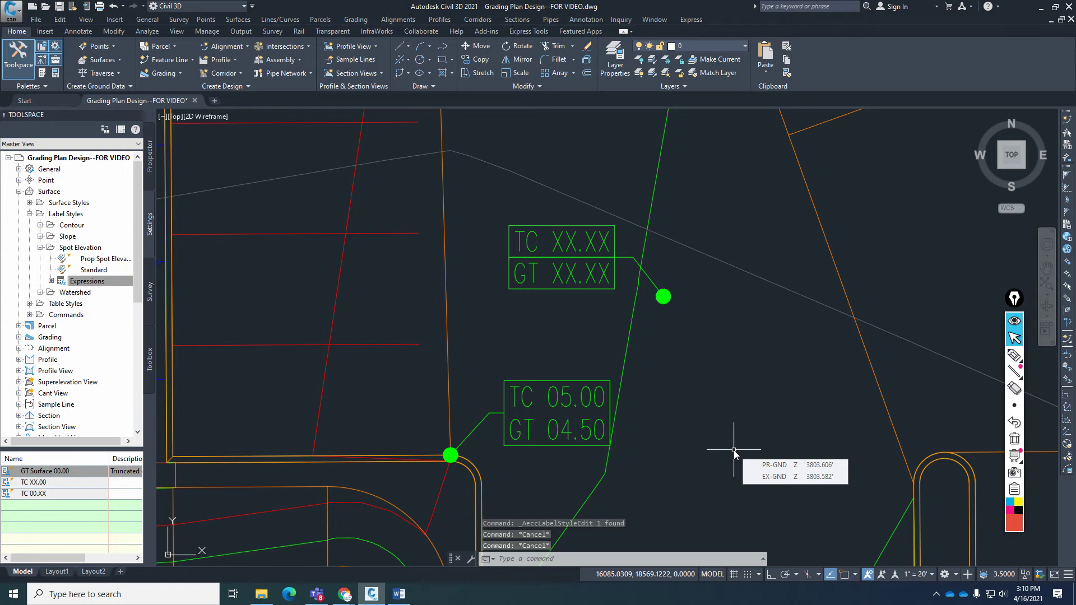
type("l")
key("Return")
type("end")
key("Return")
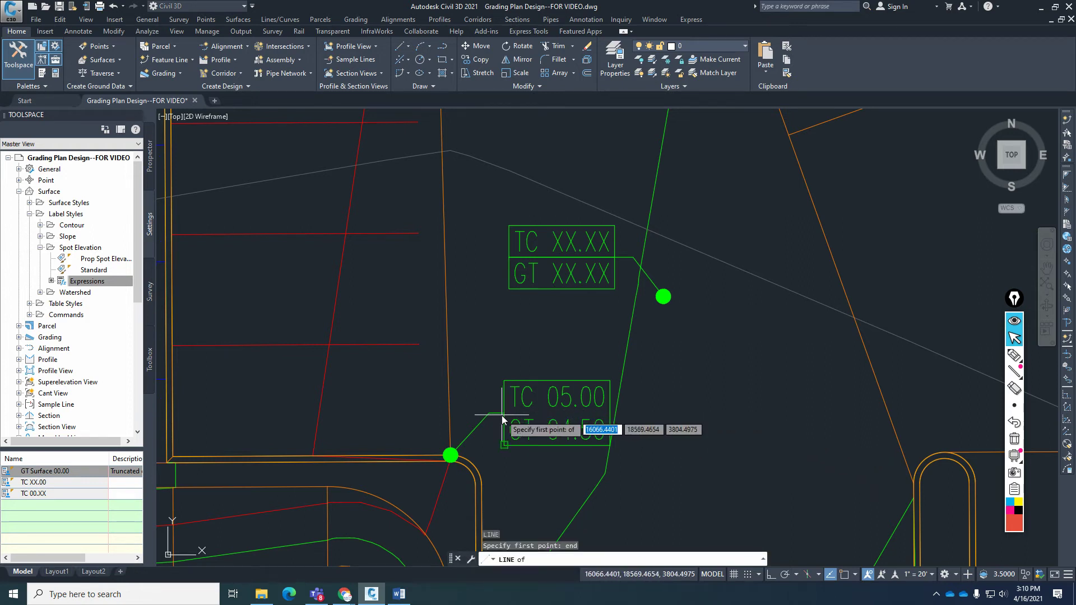
type("mid")
key("Return")
key("Escape")
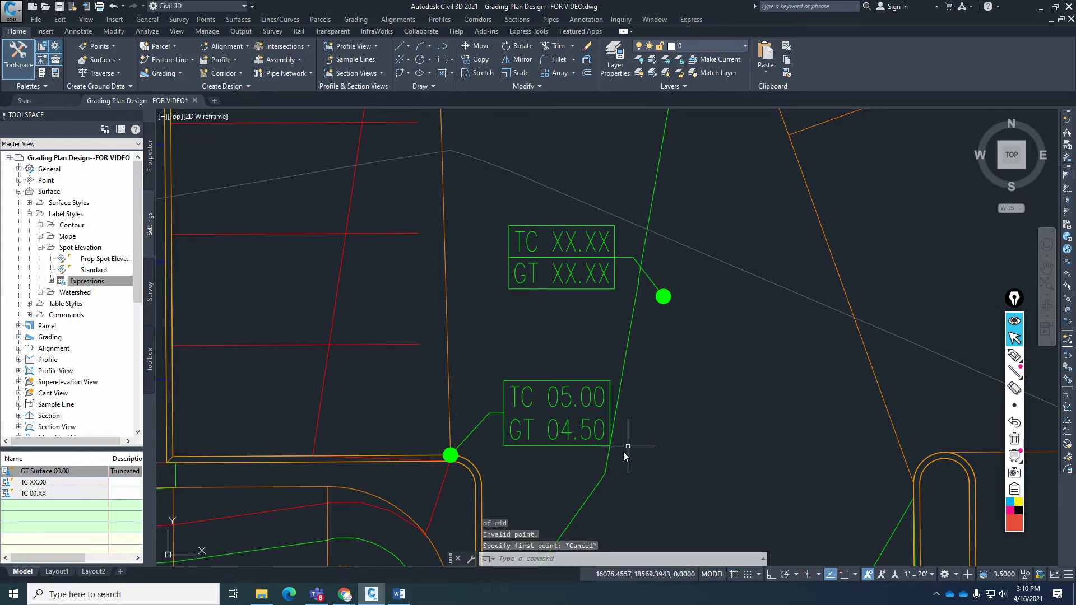
scroll(691, 460, "down", 2)
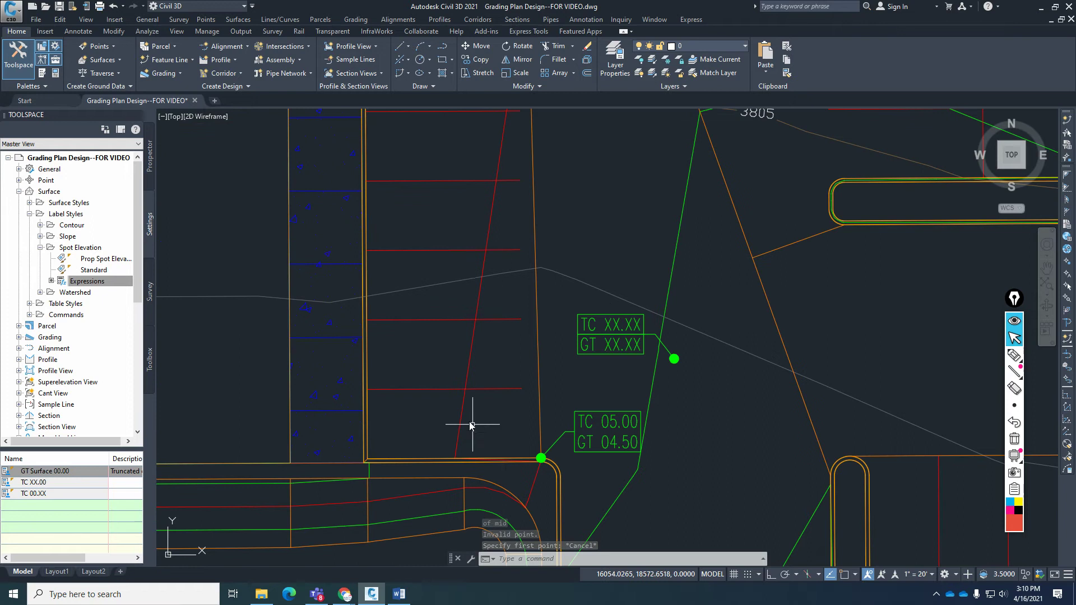
scroll(466, 415, "up", 2)
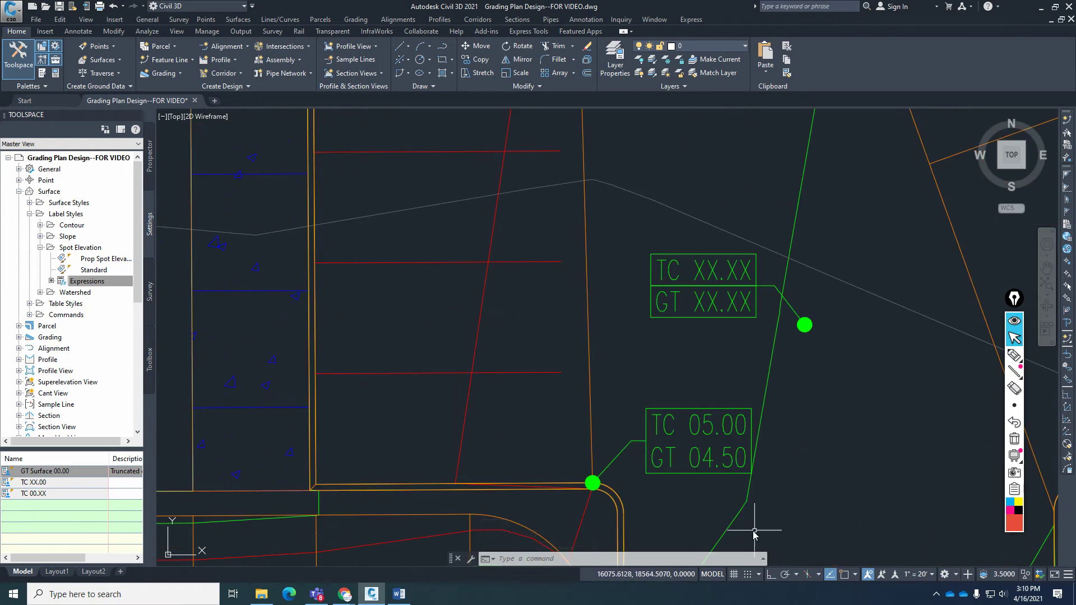
scroll(572, 448, "down", 2)
scroll(661, 443, "up", 2)
key("Escape")
key("Escape")
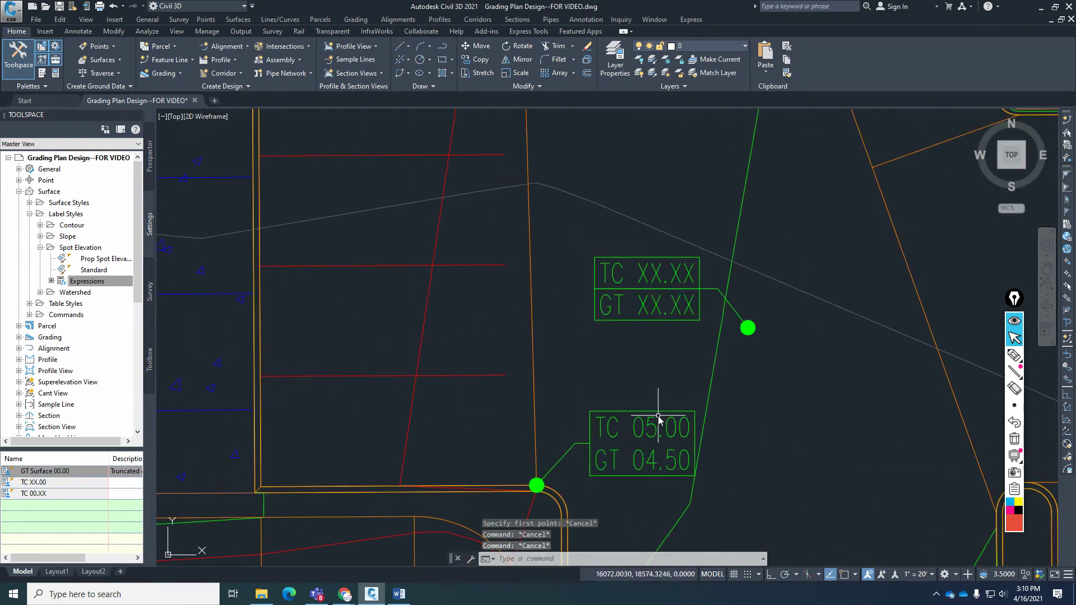
left_click(631, 441)
left_click(584, 443)
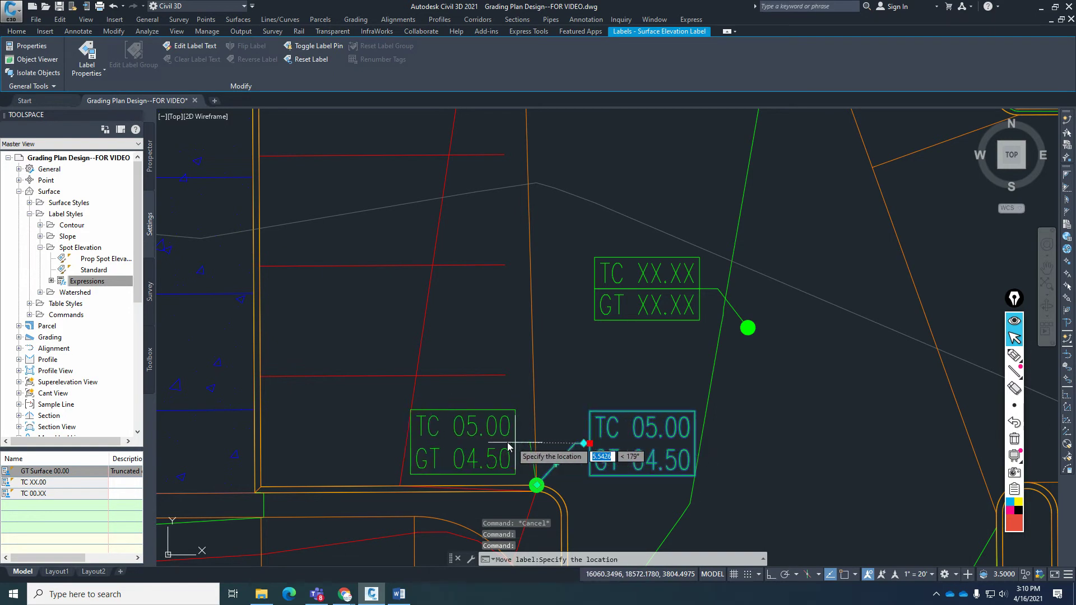
key("Escape")
key("Escape")
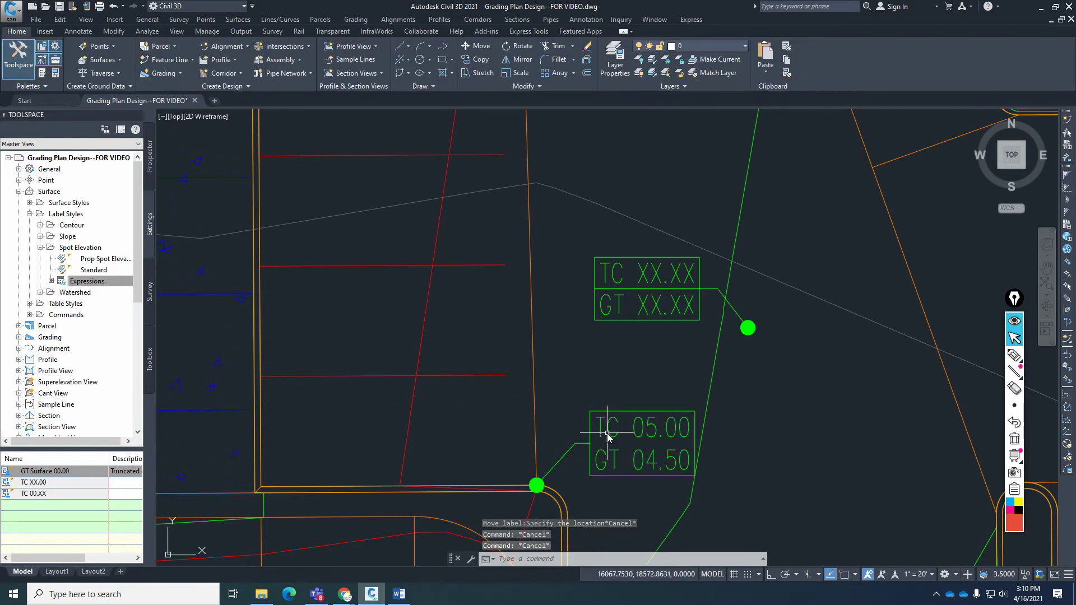
key("Escape")
key("Escape")
Step: Copy the TC/GT spot elevation label to near the curb corner at the other end of the parking row
scroll(605, 454, "down", 2)
type("co")
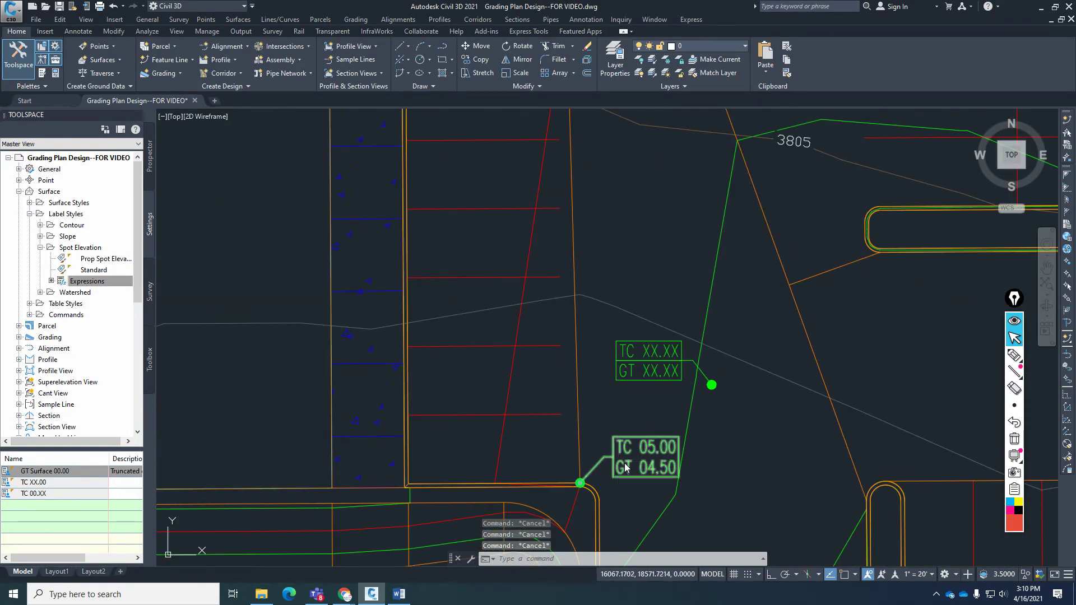
key("Return")
left_click(620, 462)
key("Return")
left_click(637, 458)
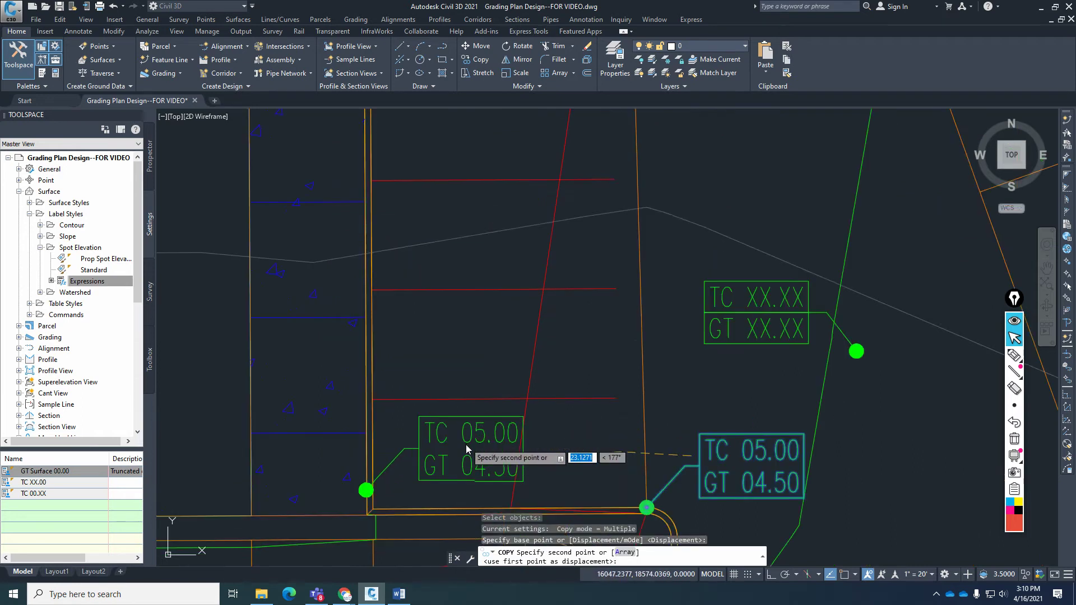
scroll(522, 446, "up", 4)
left_click(476, 448)
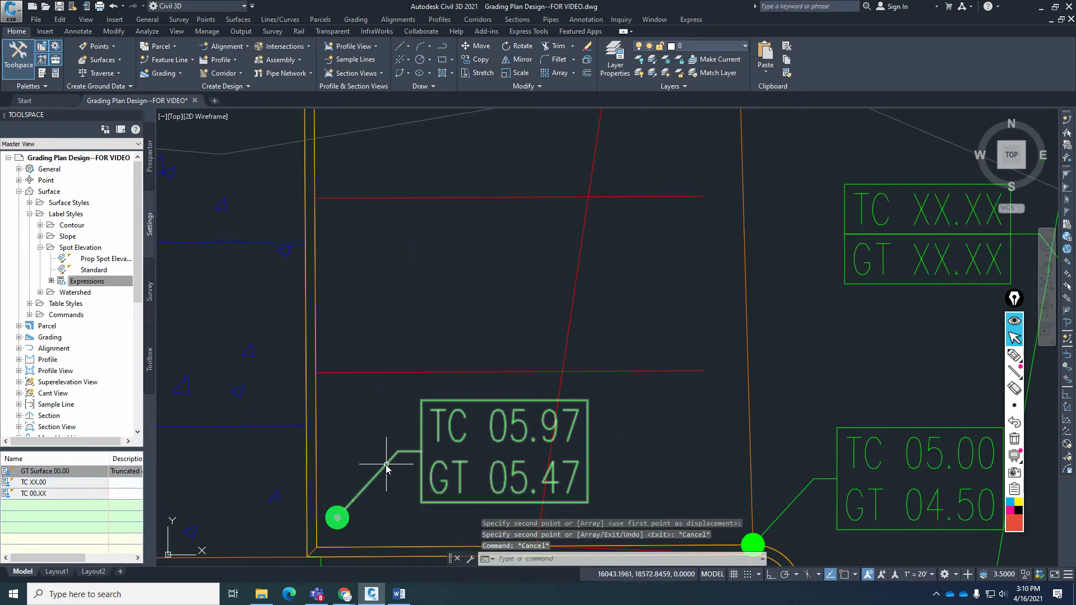
Step: Move the copied label's marker onto the endpoint of the curb corner, using the endpoint snap
left_click(387, 468)
left_click(337, 518)
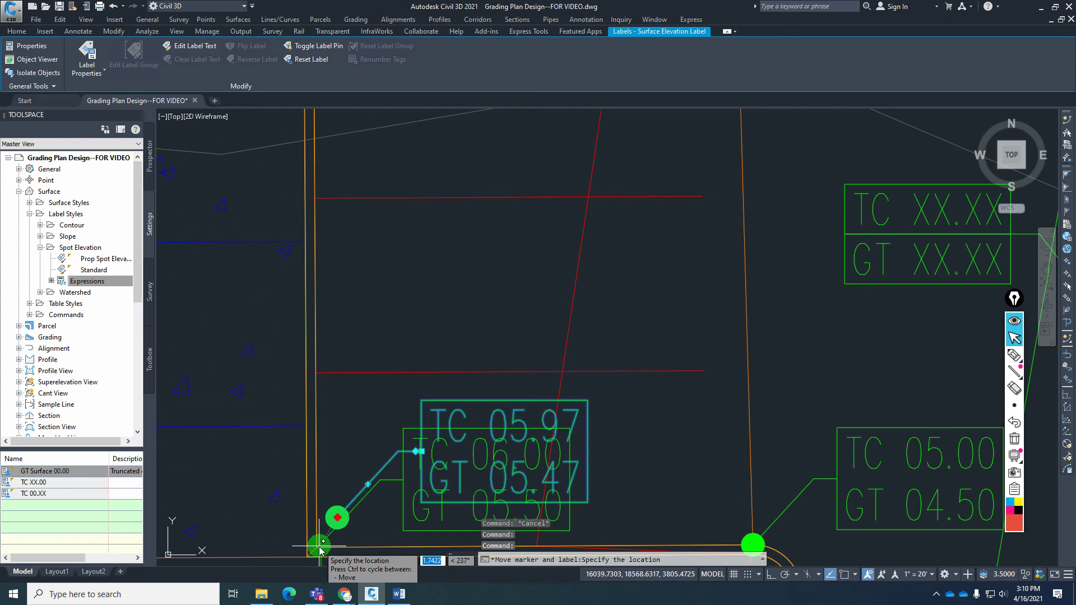
type("end")
key("Return")
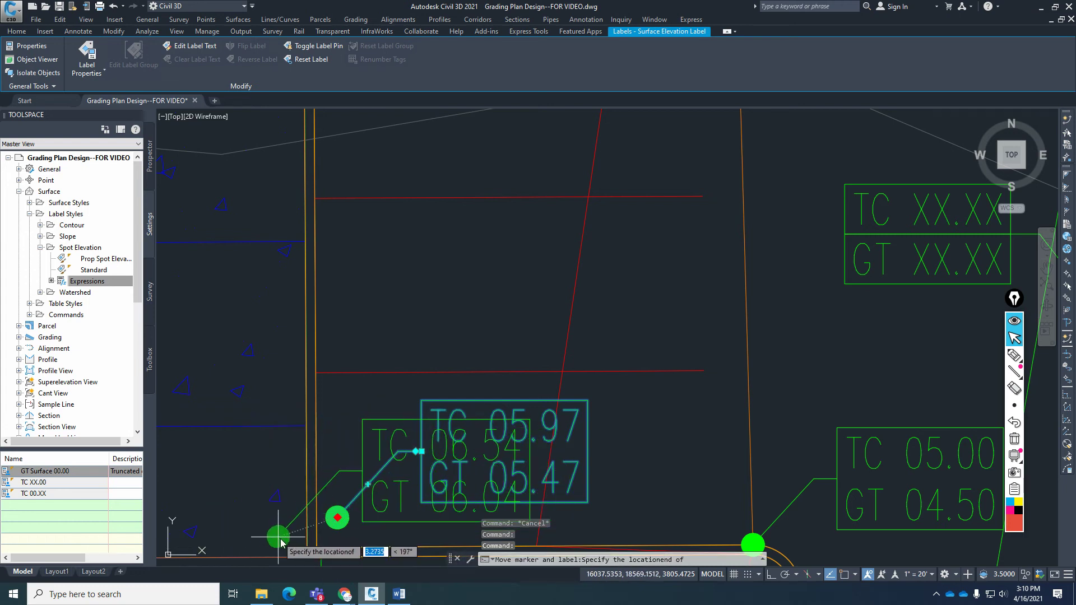
left_click(316, 546)
key("Escape")
key("Escape")
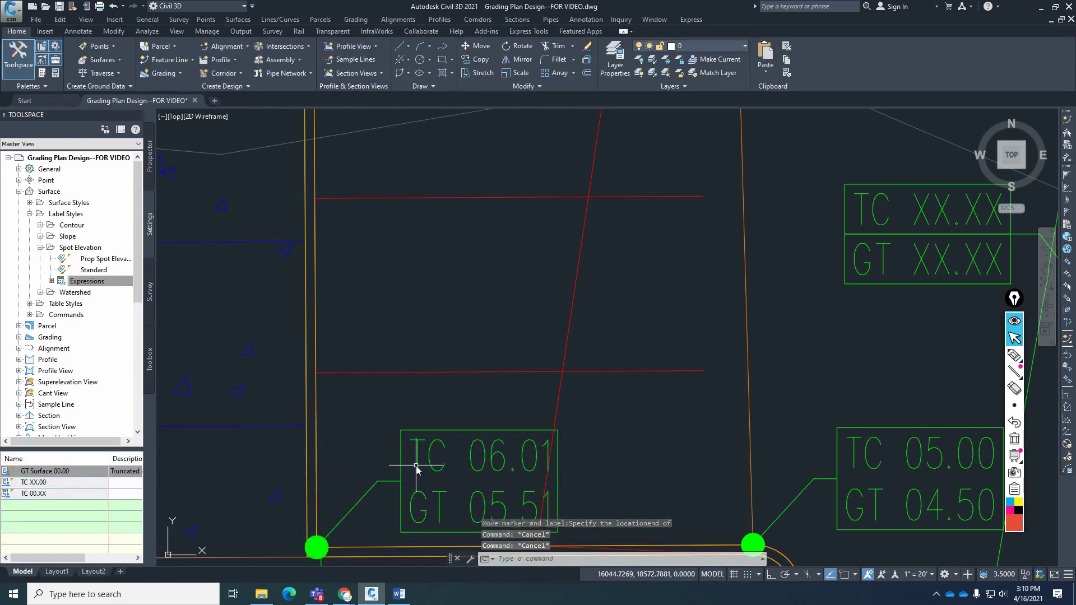
Step: Shift the copied label's text box slightly closer to its marker at the curb corner
left_click(398, 477)
left_click(400, 480)
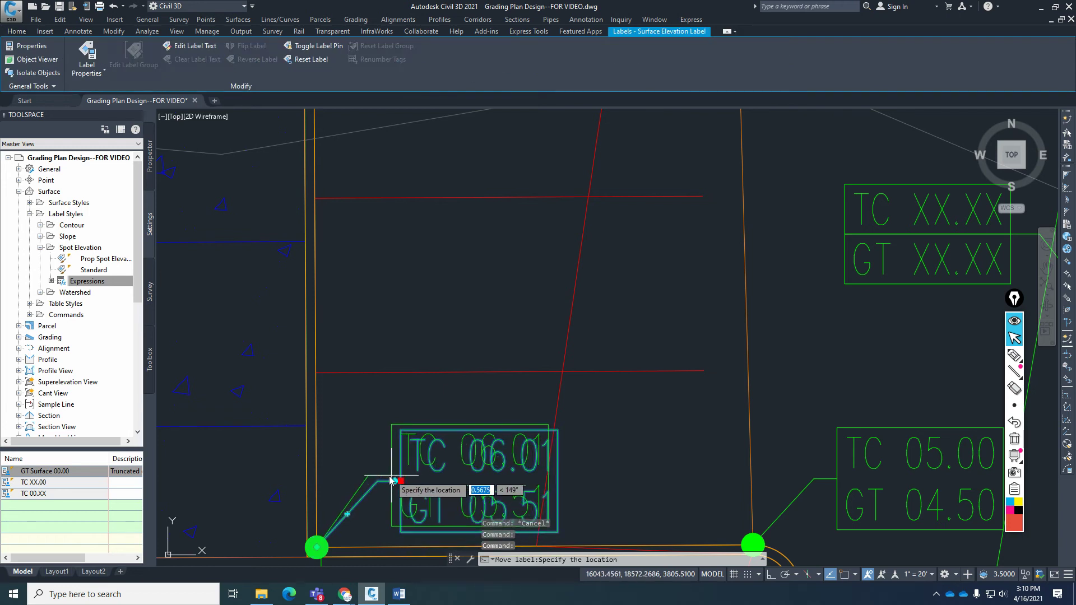
right_click(390, 481)
key("Escape")
key("Escape")
scroll(504, 482, "down", 4)
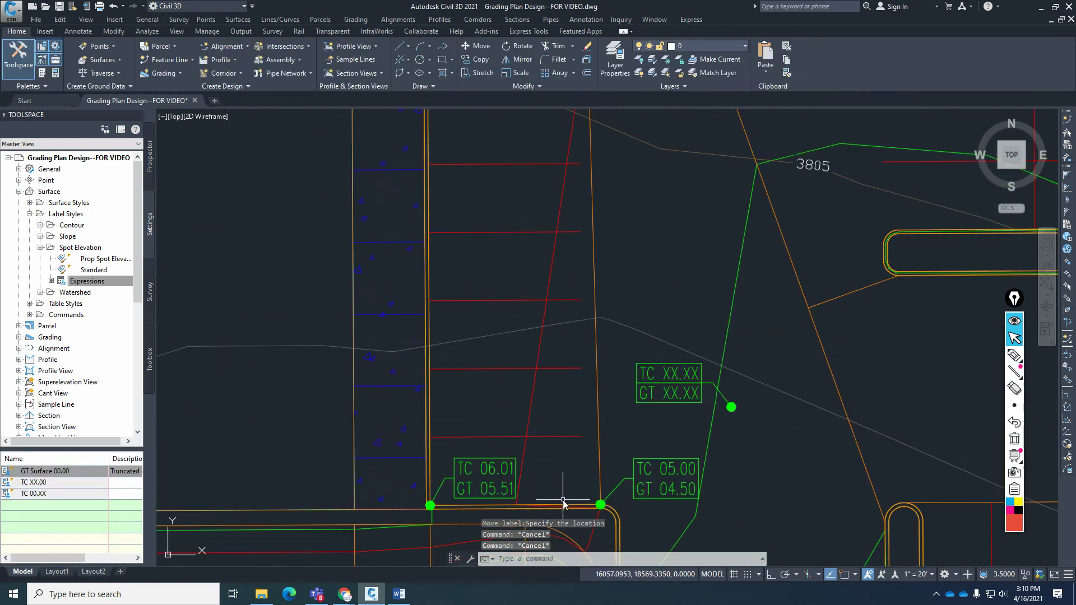
scroll(678, 519, "down", 5)
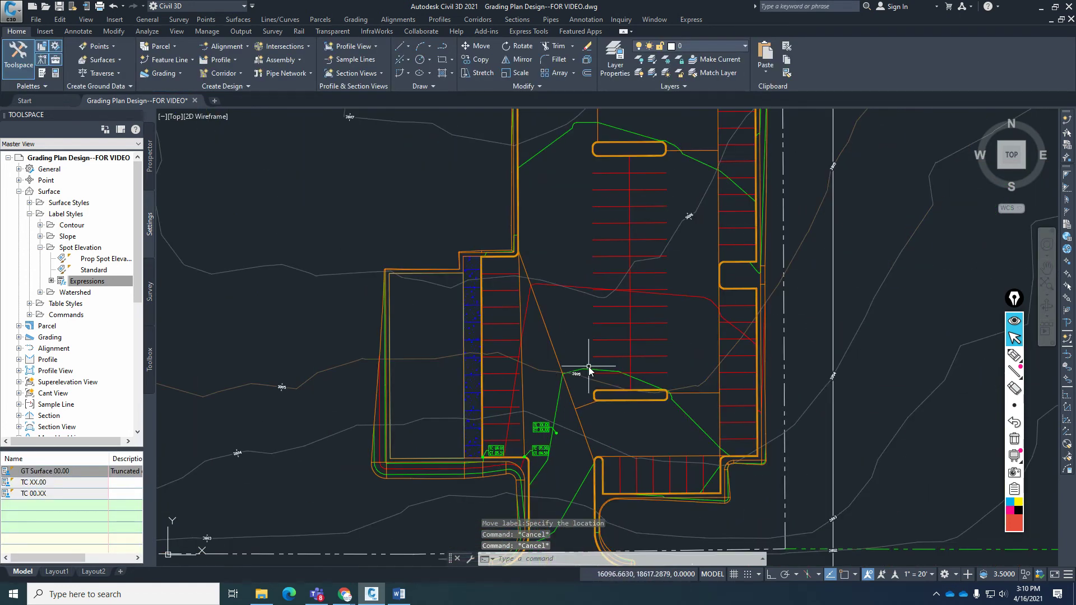
scroll(446, 518, "up", 5)
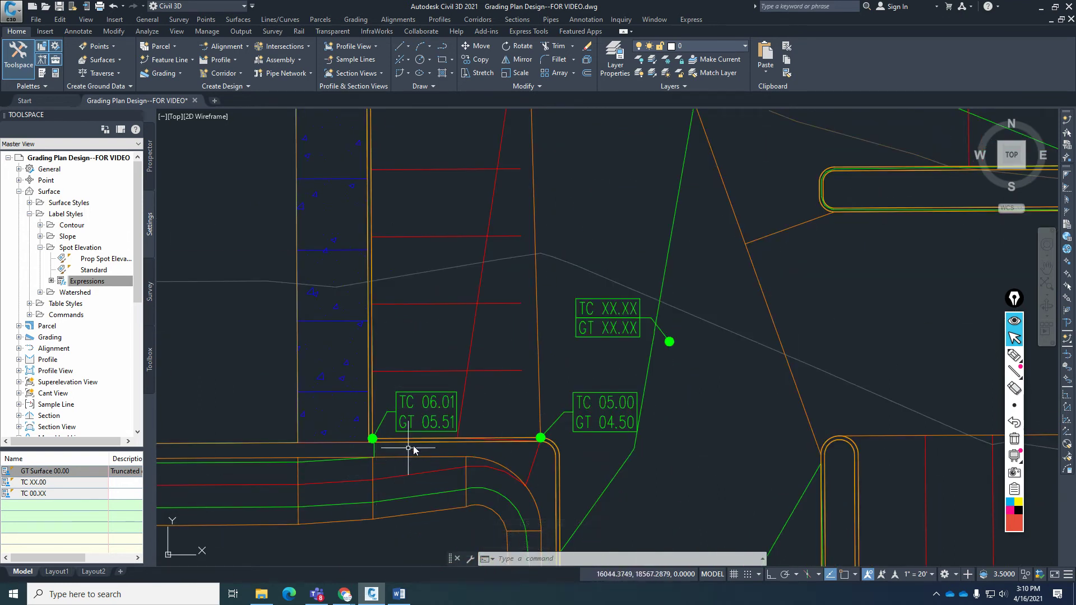
scroll(414, 450, "up", 3)
scroll(426, 469, "down", 5)
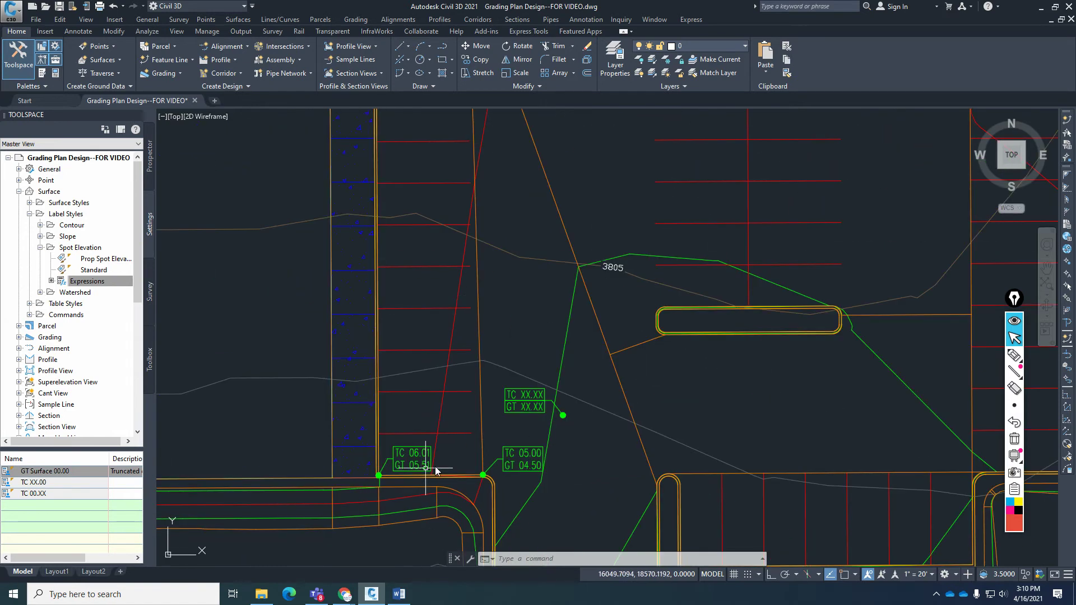
Step: Compare the TC and GT values in the two curb corner labels with the XX.XX placeholder label
key("Escape")
key("Escape")
key("Escape")
scroll(513, 435, "up", 4)
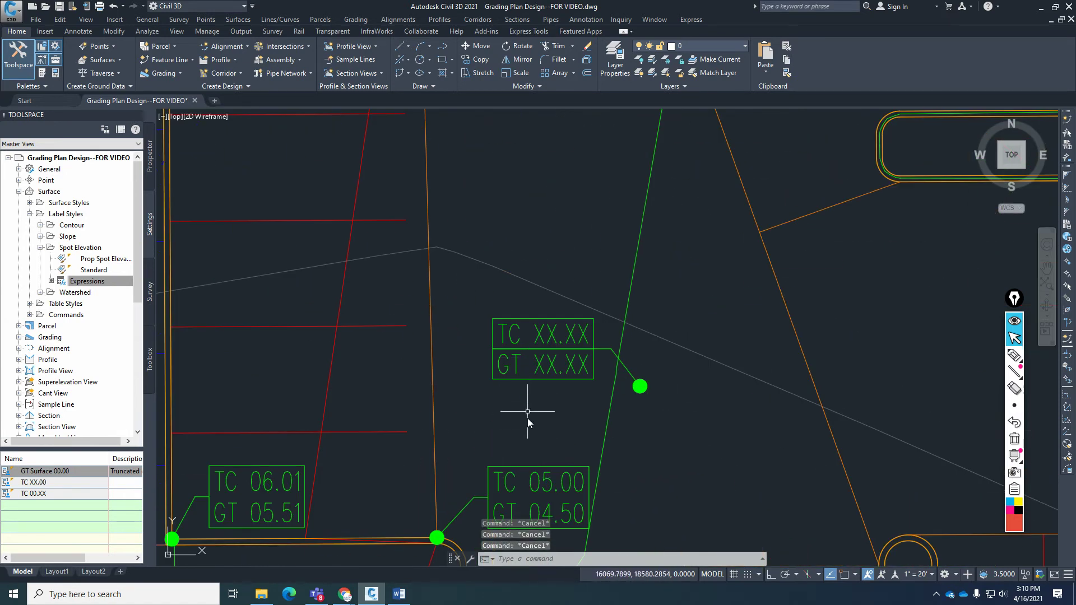
scroll(507, 364, "down", 2)
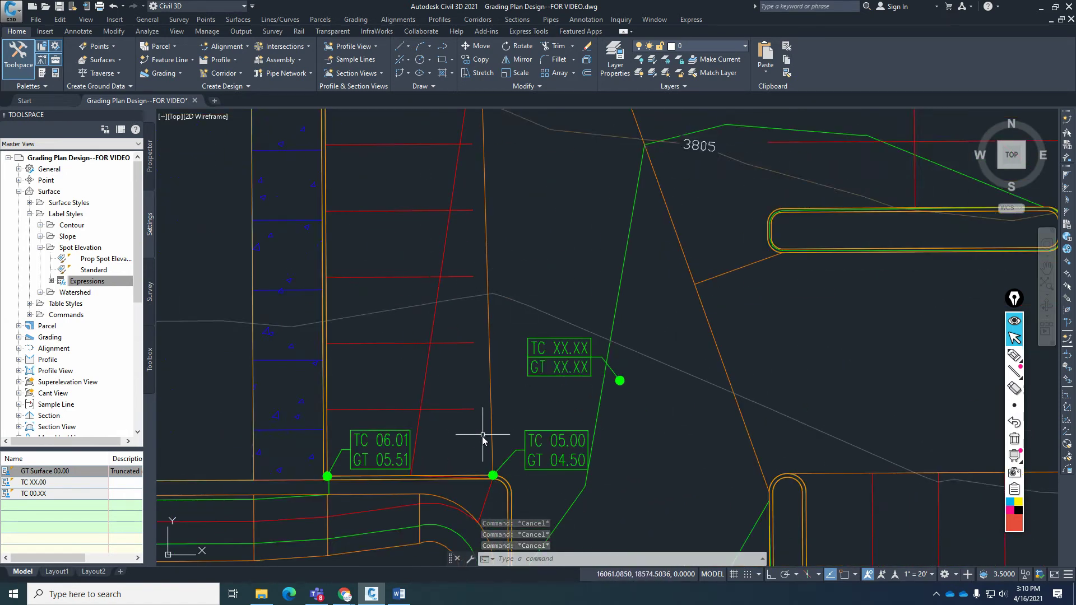
scroll(482, 439, "up", 2)
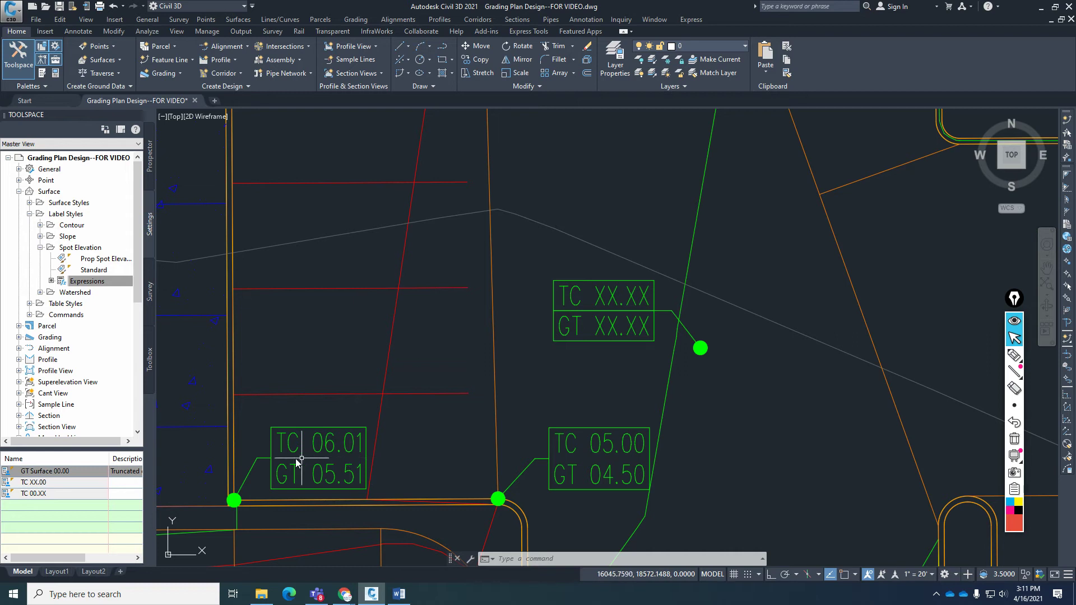
mouse_move(410, 459)
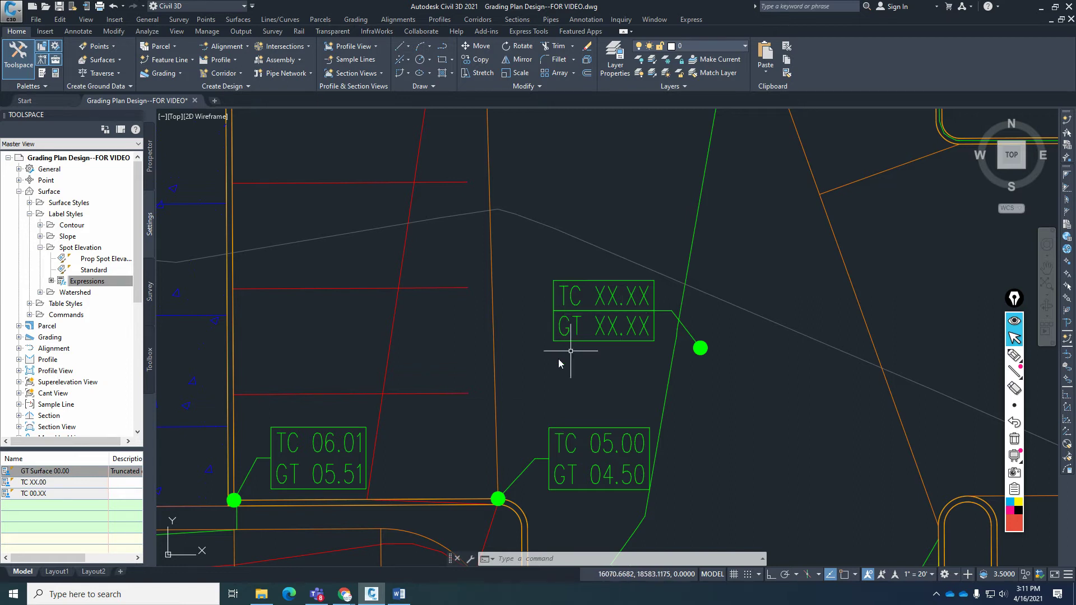
mouse_move(457, 469)
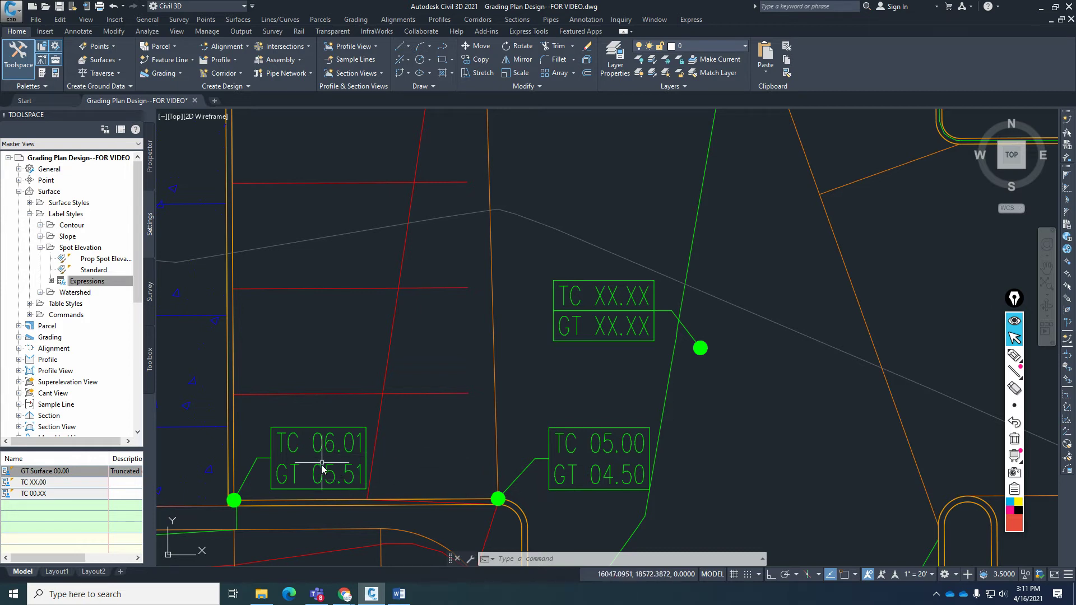
Step: Erase the TC XX.XX / GT XX.XX placeholder label together with its leader and marker
scroll(456, 468, "down", 3)
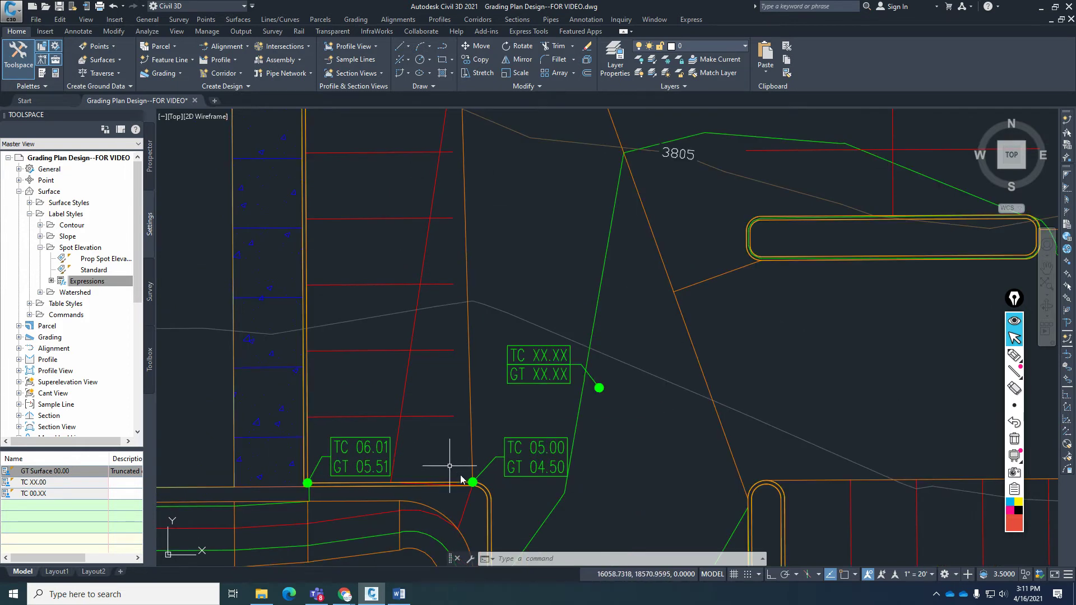
left_click(496, 364)
left_click(628, 429)
key("Delete")
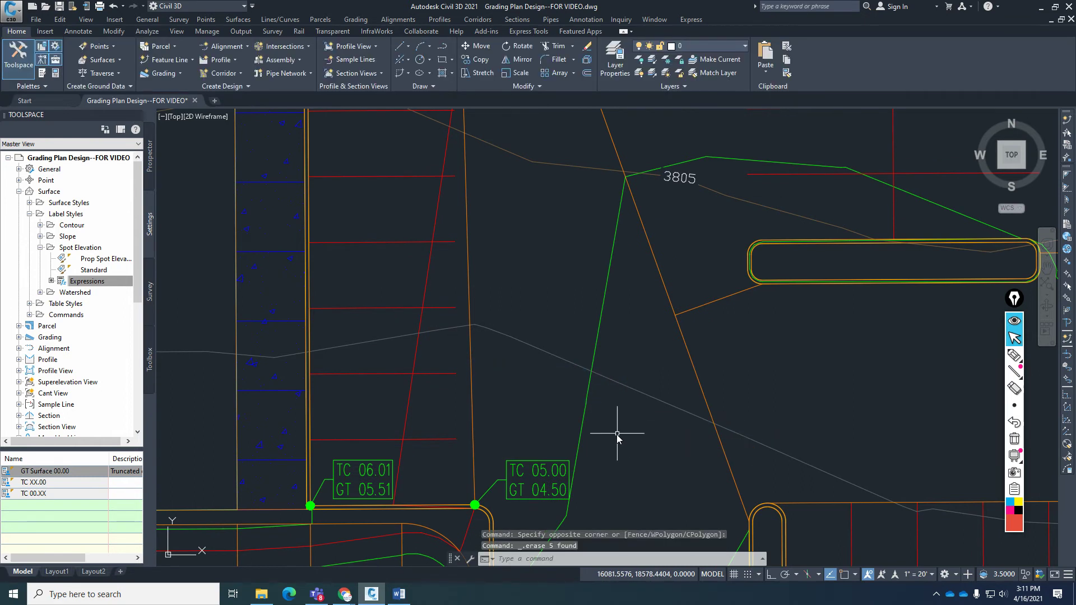
Step: Try freezing the 3d-feature lines layer by selecting the feature line at the parking row, and undo the freeze
scroll(617, 435, "down", 1)
scroll(577, 372, "up", 1)
scroll(476, 392, "down", 2)
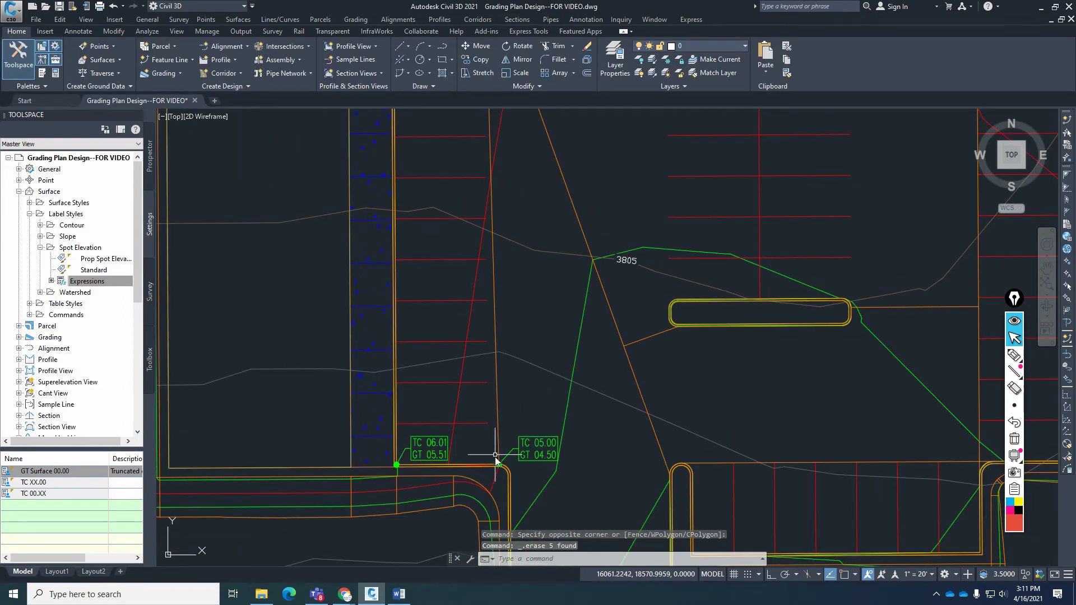
scroll(437, 451, "up", 2)
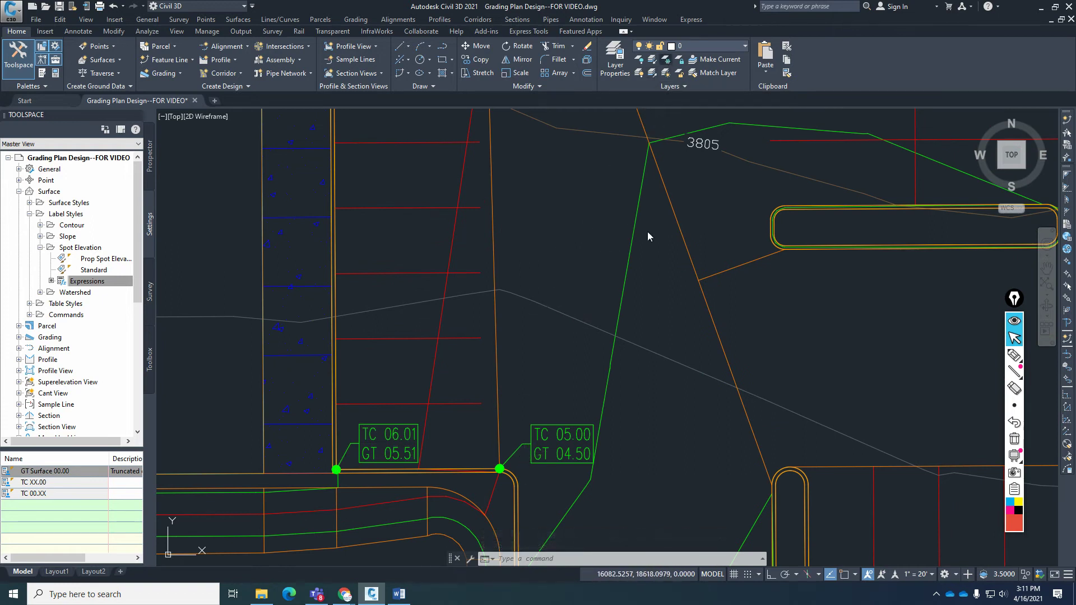
left_click(497, 379)
key("Return")
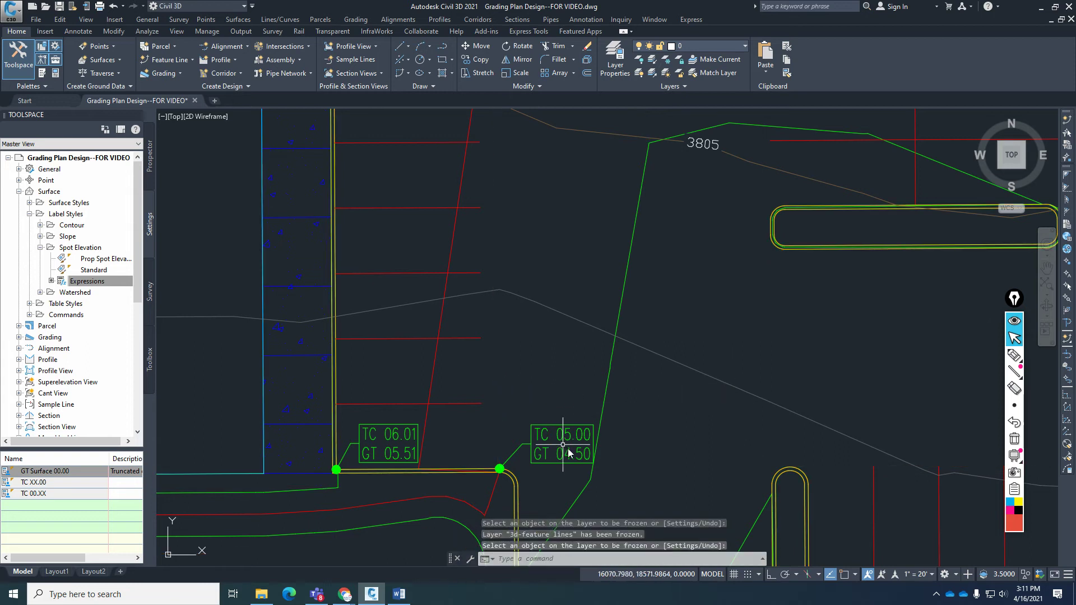
scroll(562, 446, "down", 5)
scroll(578, 482, "up", 4)
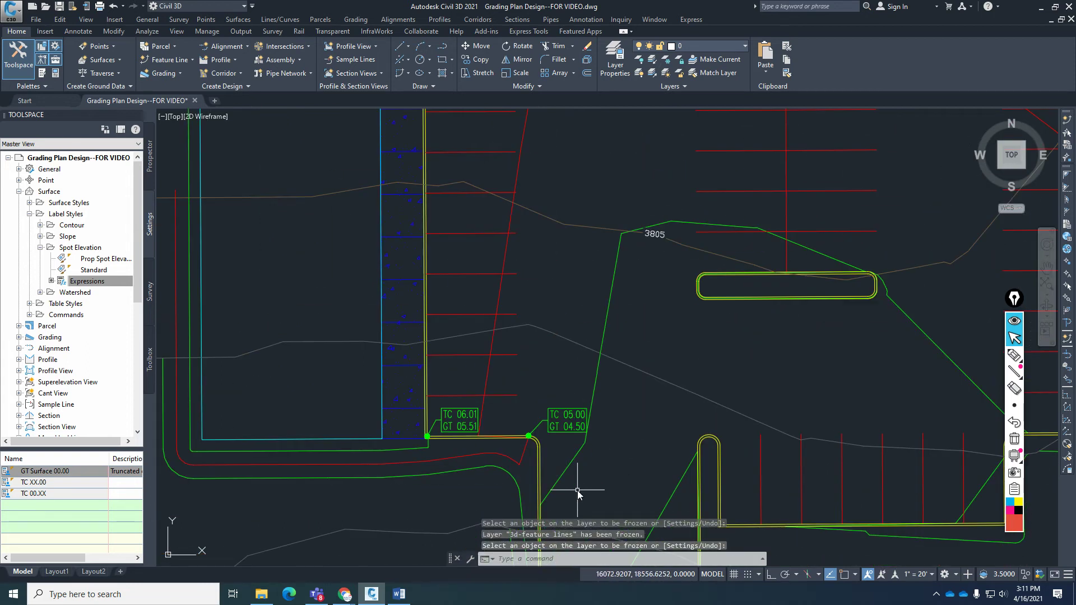
scroll(580, 492, "down", 4)
scroll(560, 476, "up", 5)
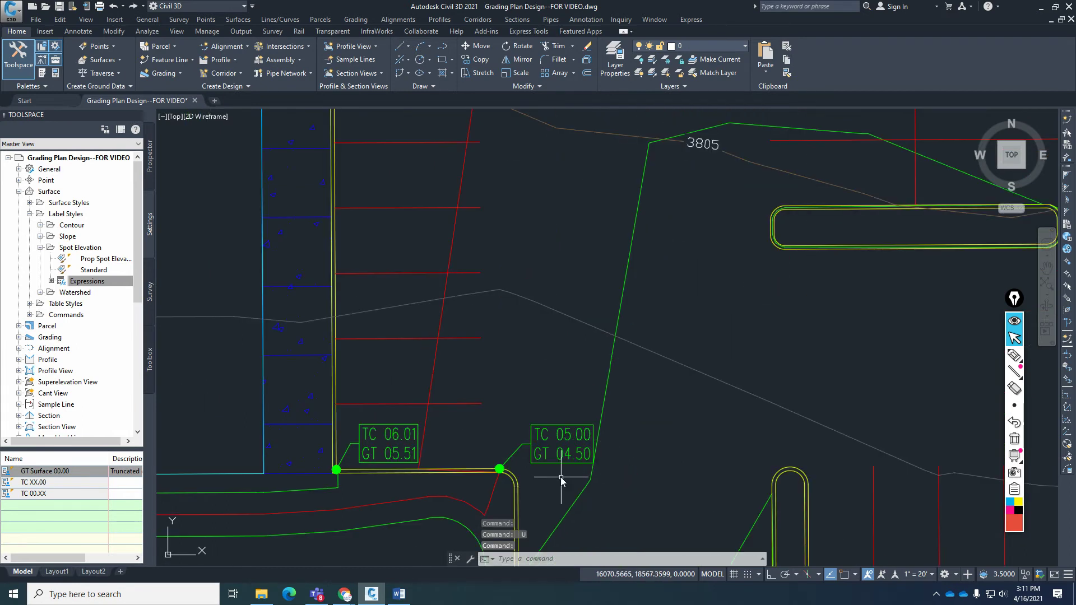
type("u")
key("Return")
Step: Identify the coordinates and elevation of the feature line's endpoint at the TC 05.00 label's curb corner, using the endpoint snap
scroll(498, 475, "up", 4)
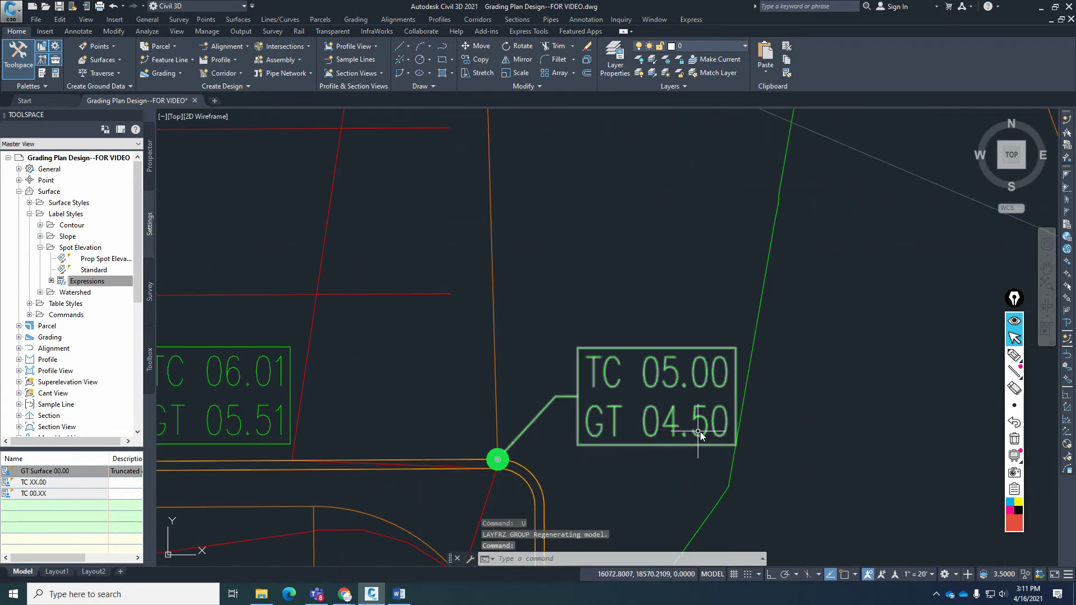
type("id")
key("Return")
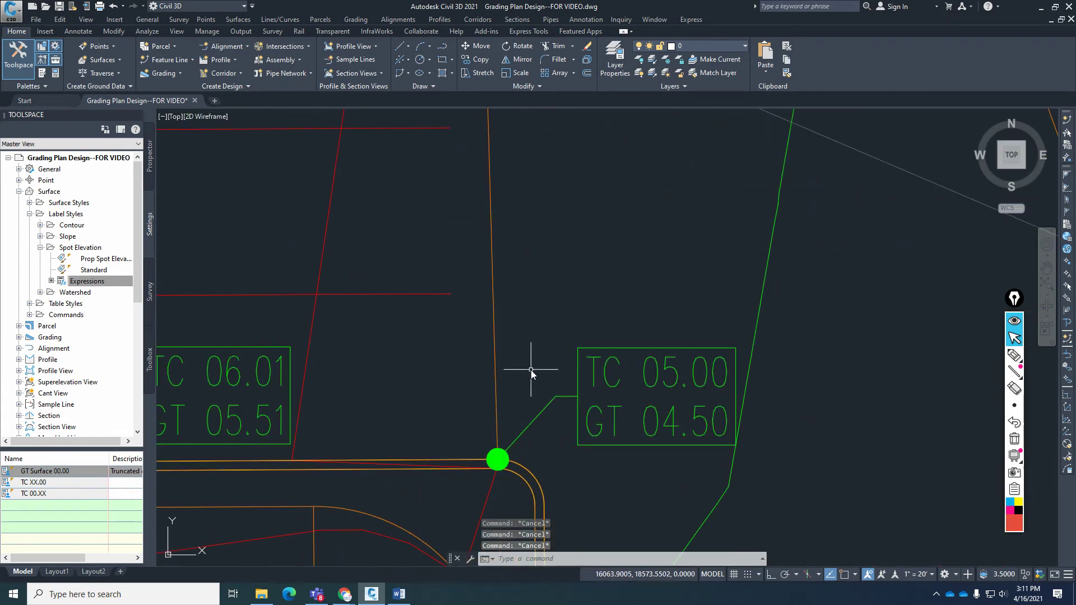
type("end")
key("Return")
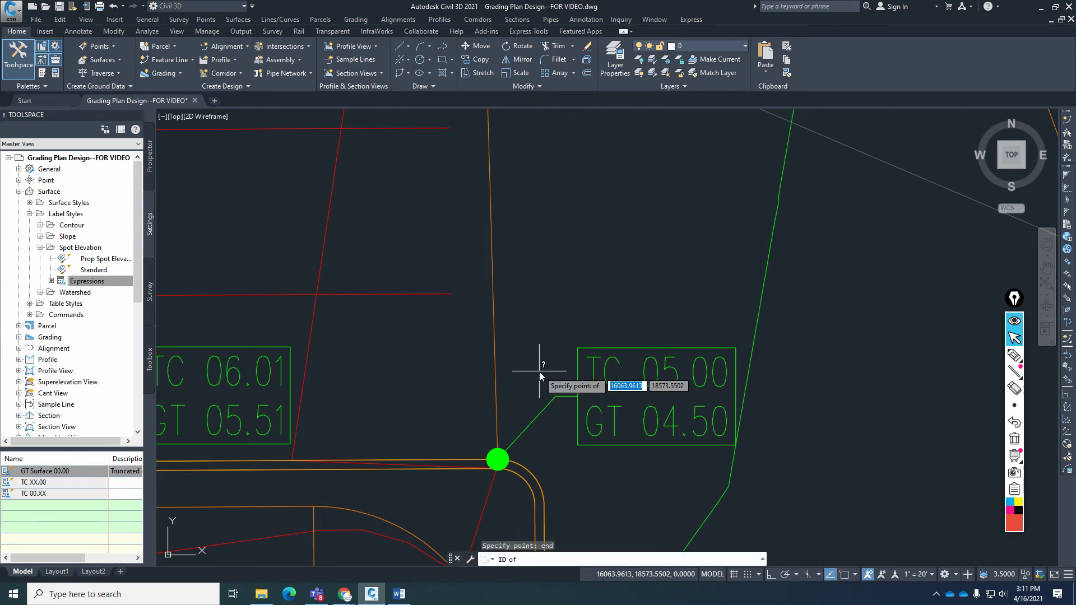
left_click(499, 414)
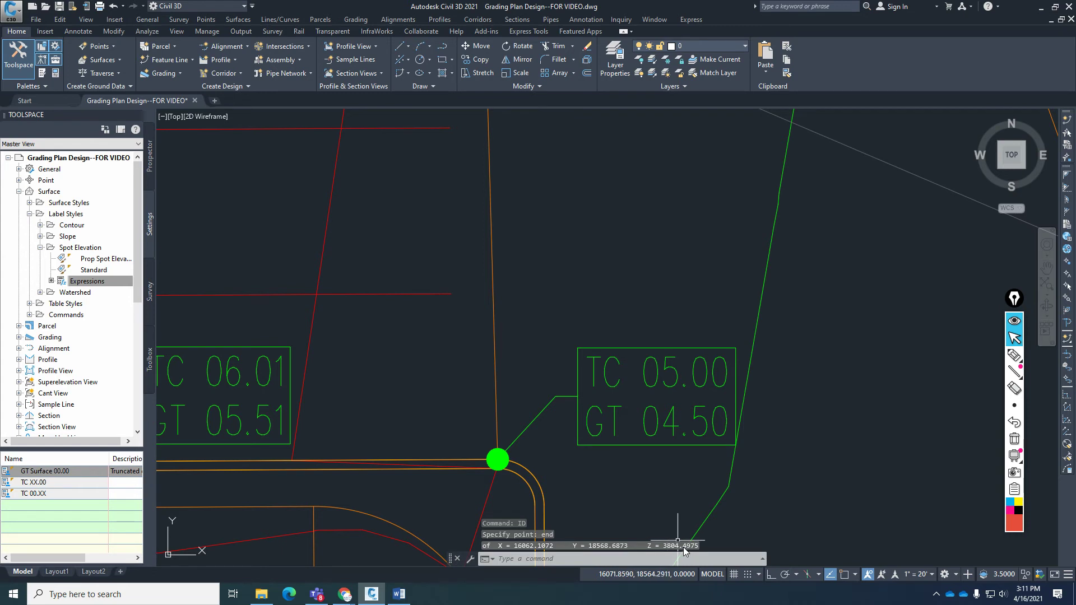
key("Escape")
key("Escape")
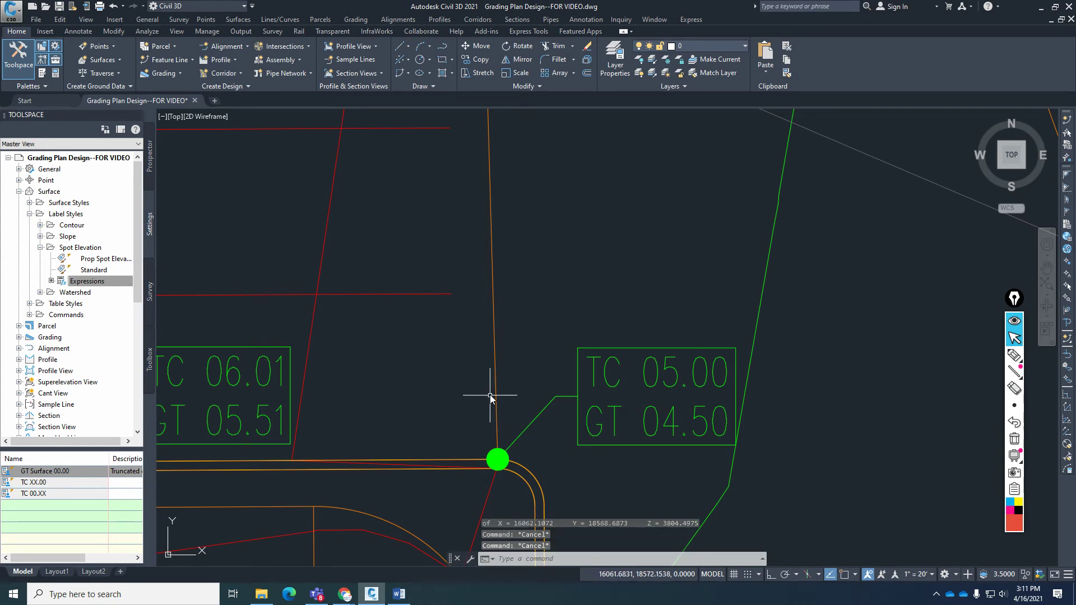
Step: Check the gutter and top of curb feature line elevations at the same corner with Quick Elevation Edit, without changing them
left_click(495, 396)
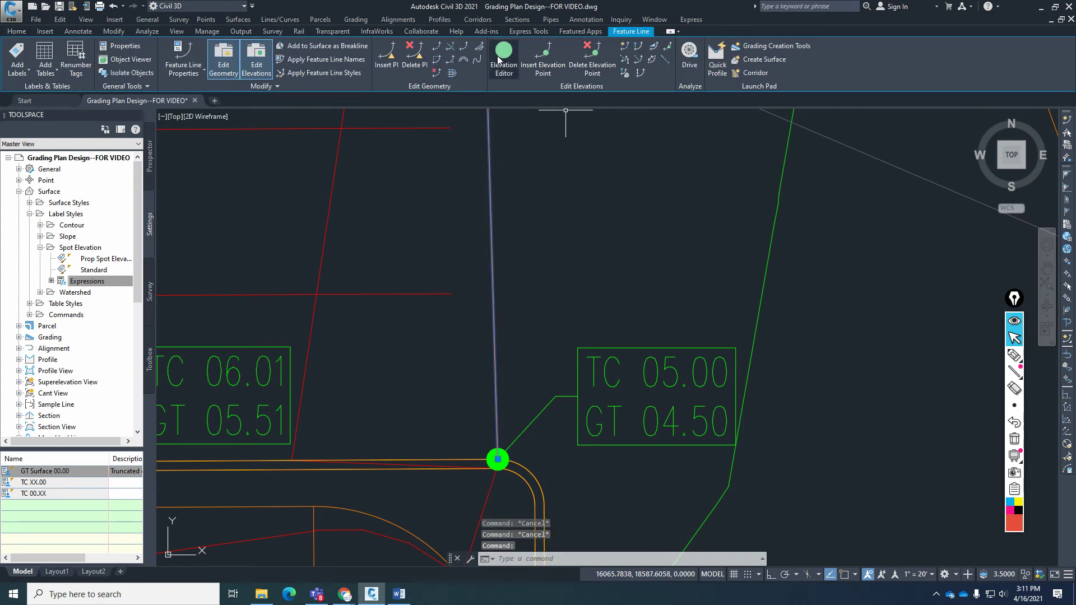
left_click(625, 47)
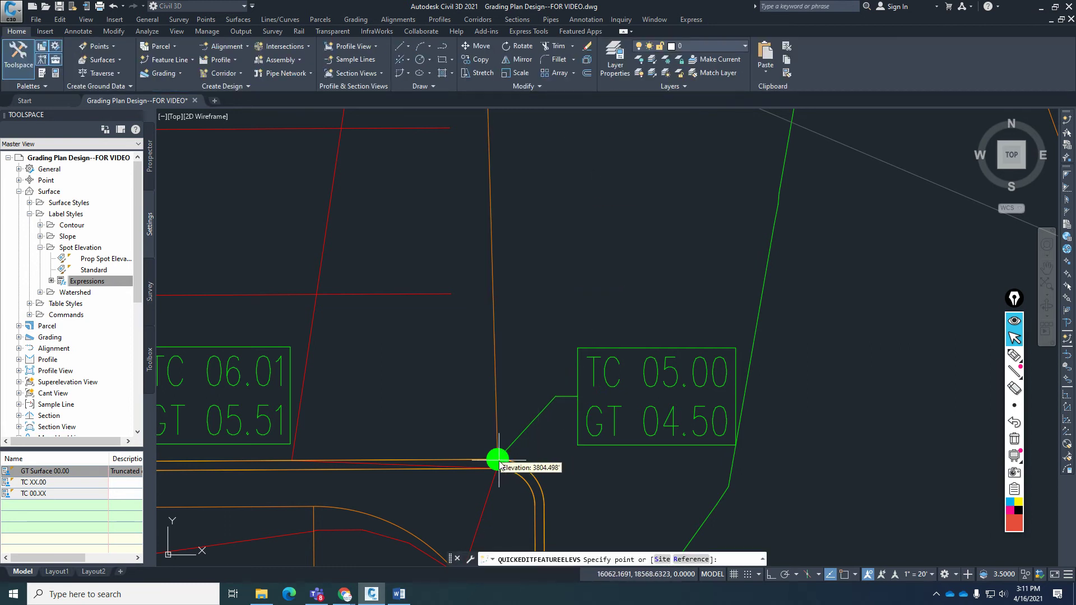
scroll(498, 459, "down", 5)
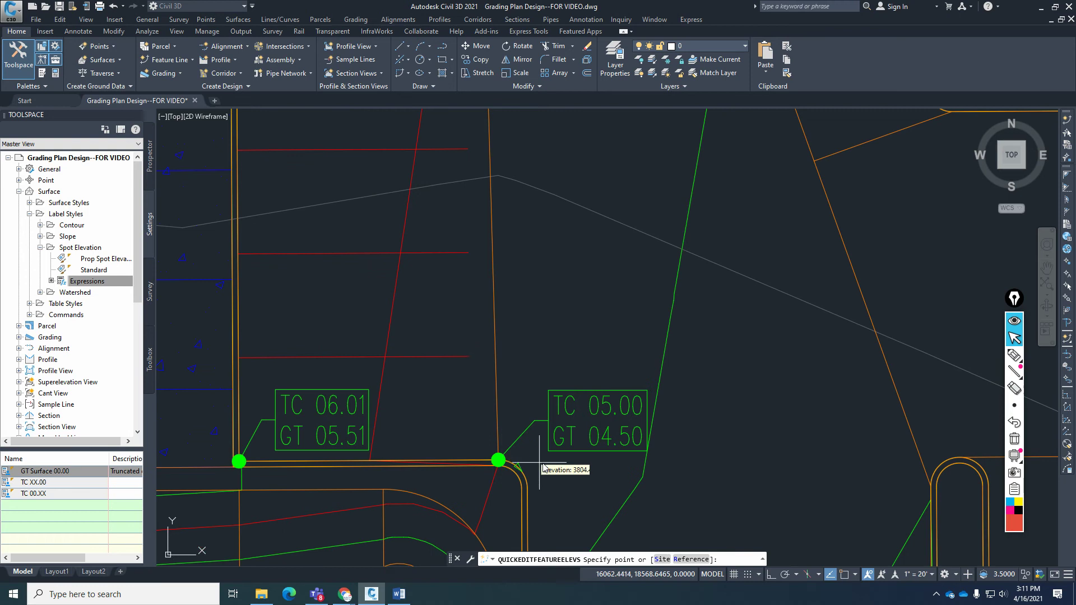
scroll(426, 457, "up", 5)
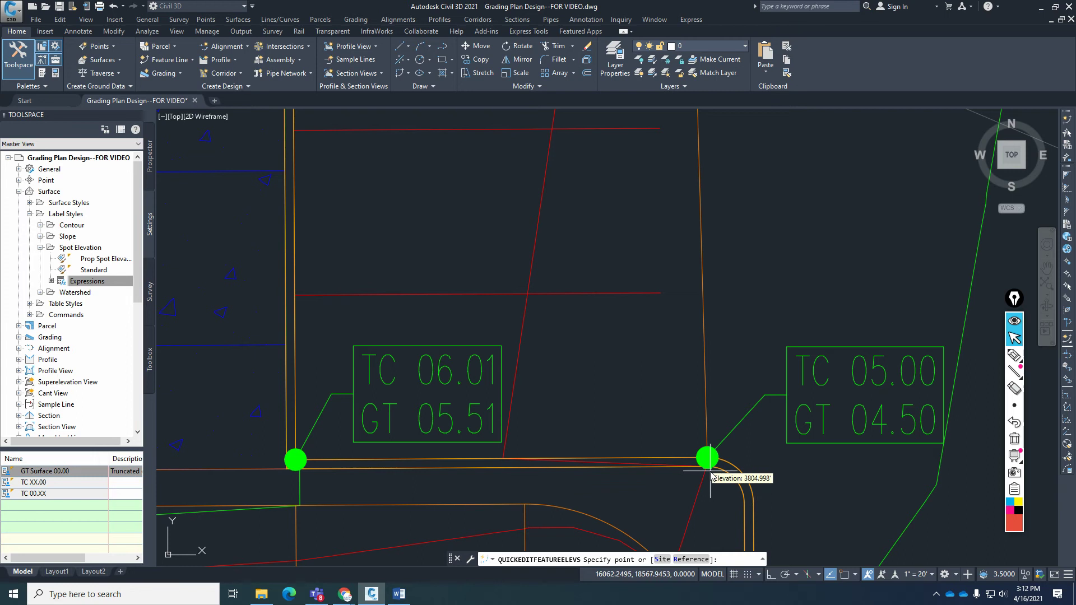
key("Escape")
key("Escape")
Step: Check which surface and label style the TC 06.01 label uses in its properties, and close them without changes
left_click(436, 368)
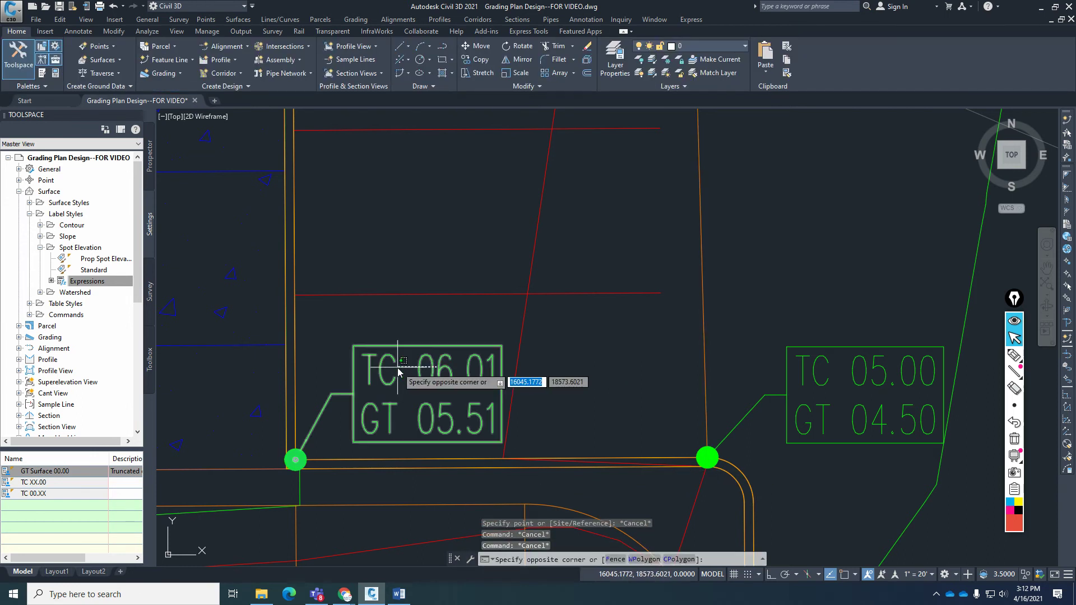
left_click(399, 370)
type("PR")
key("Return")
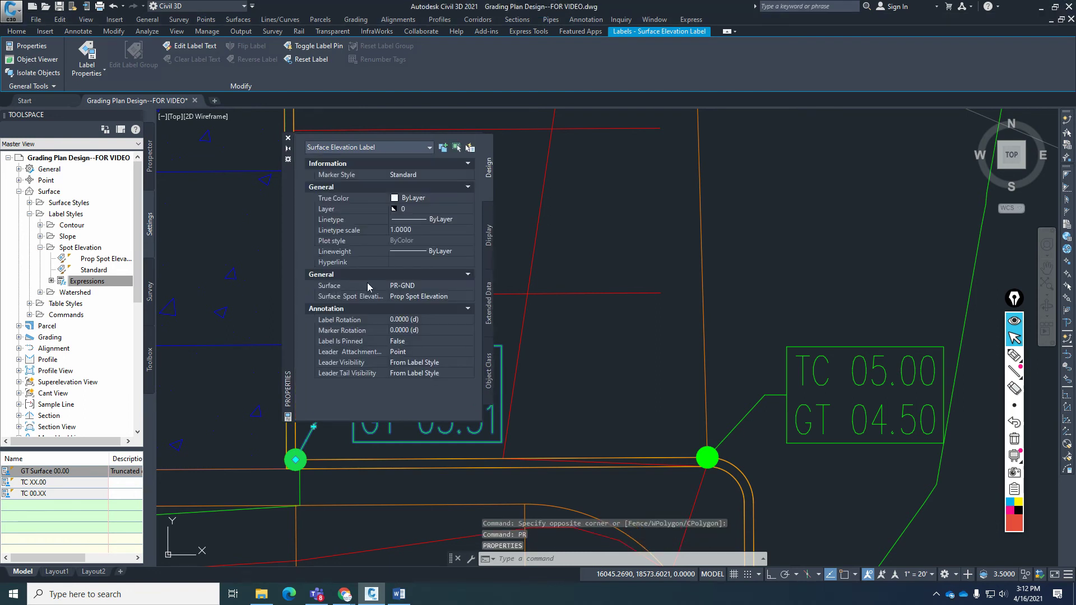
left_click(288, 138)
key("Escape")
key("Escape")
key("Escape")
key("Escape")
scroll(562, 505, "down", 6)
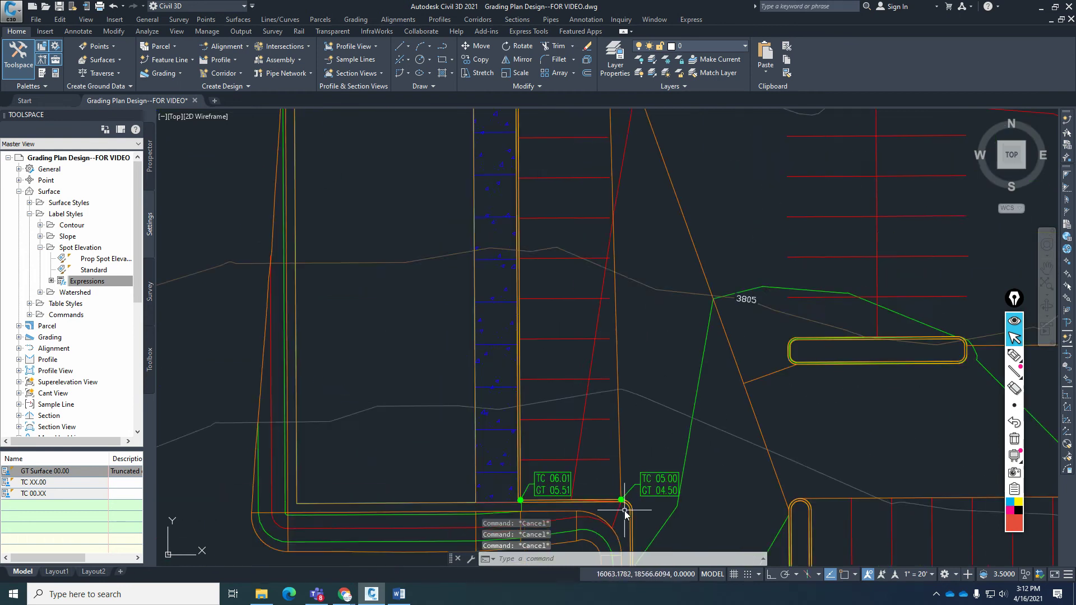
scroll(622, 465, "down", 3)
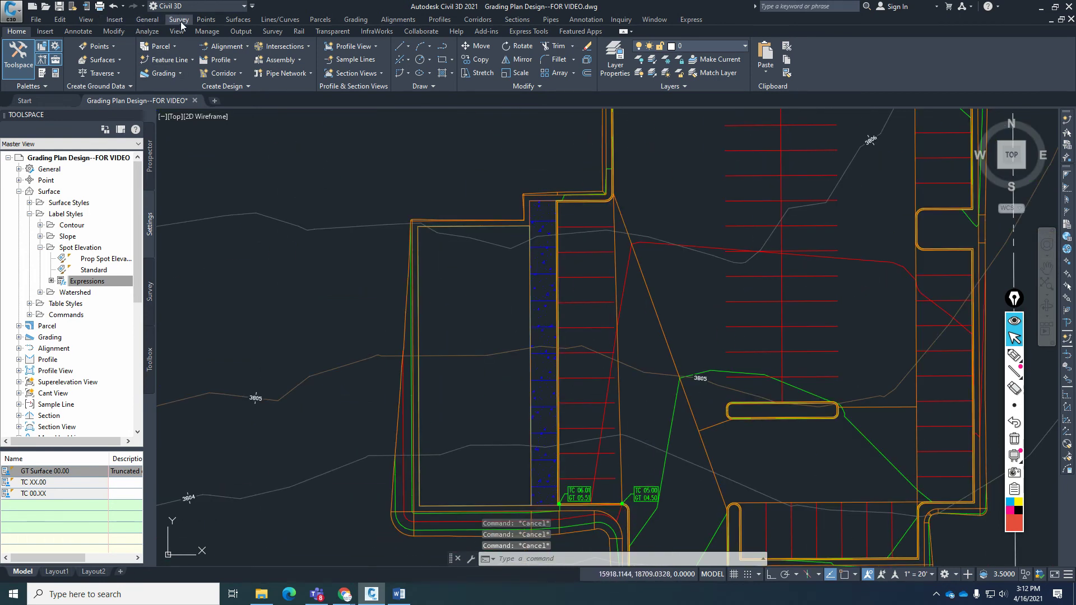
left_click(237, 20)
mouse_move(260, 92)
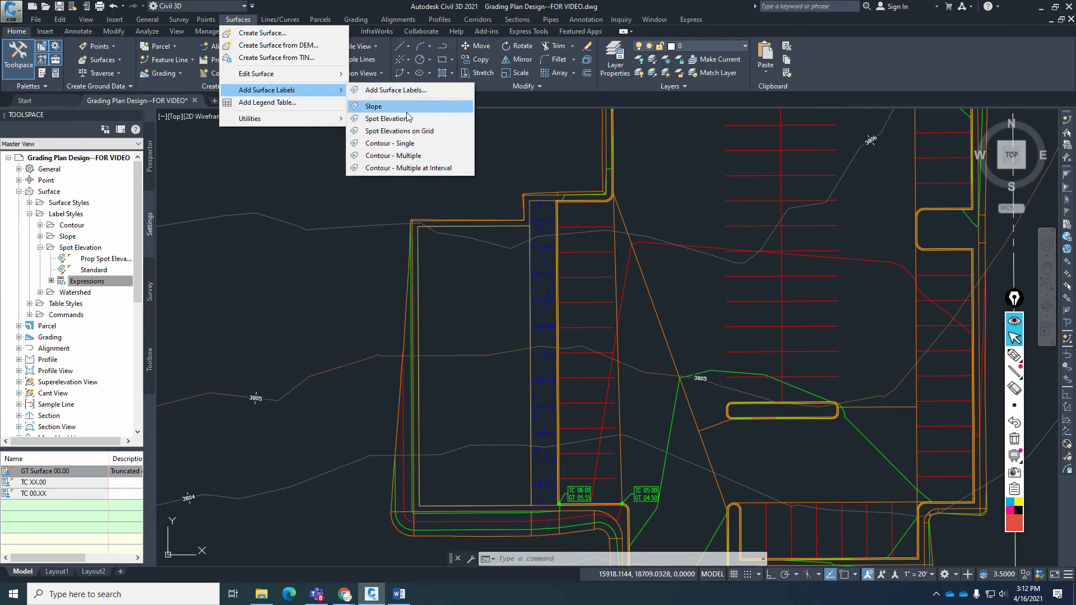
key("Escape")
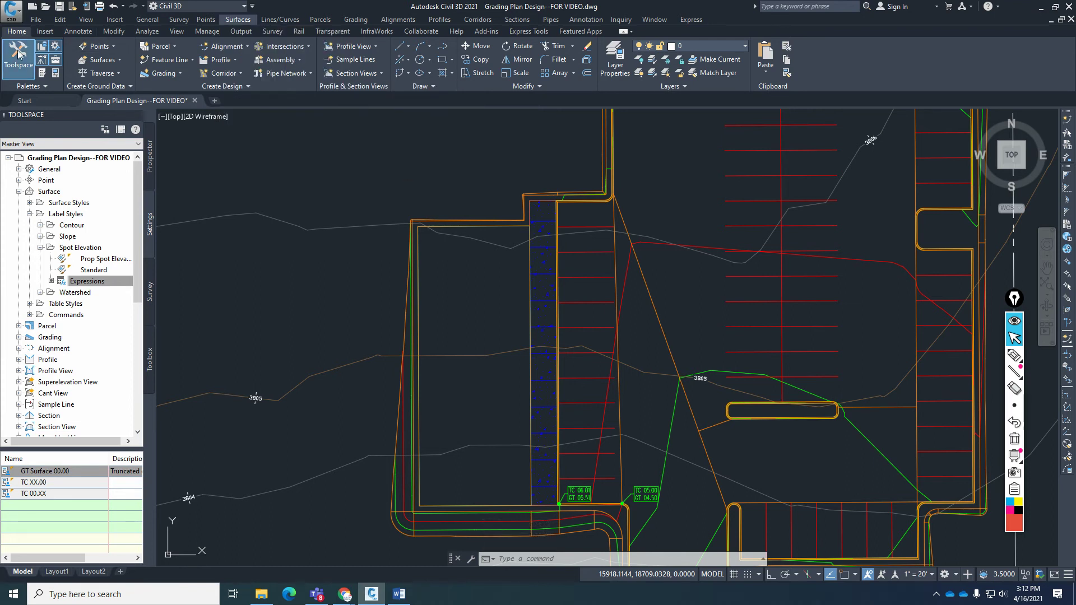
Step: Set up a new surface label of the Spot Elevation type with the Prop Spot Elevation label style
left_click(77, 31)
left_click(17, 66)
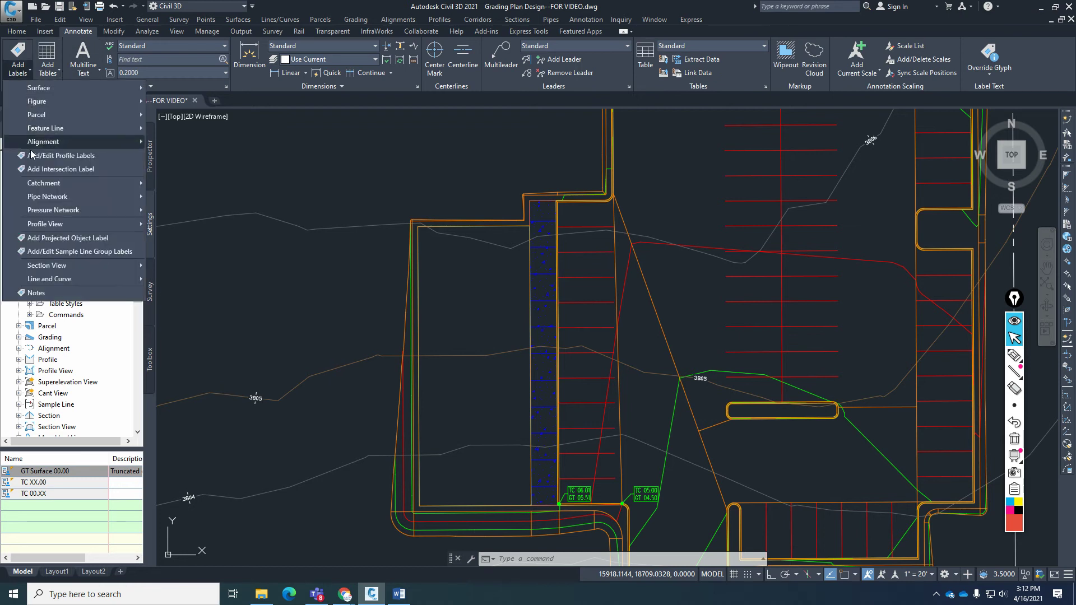
left_click(45, 292)
left_click(106, 149)
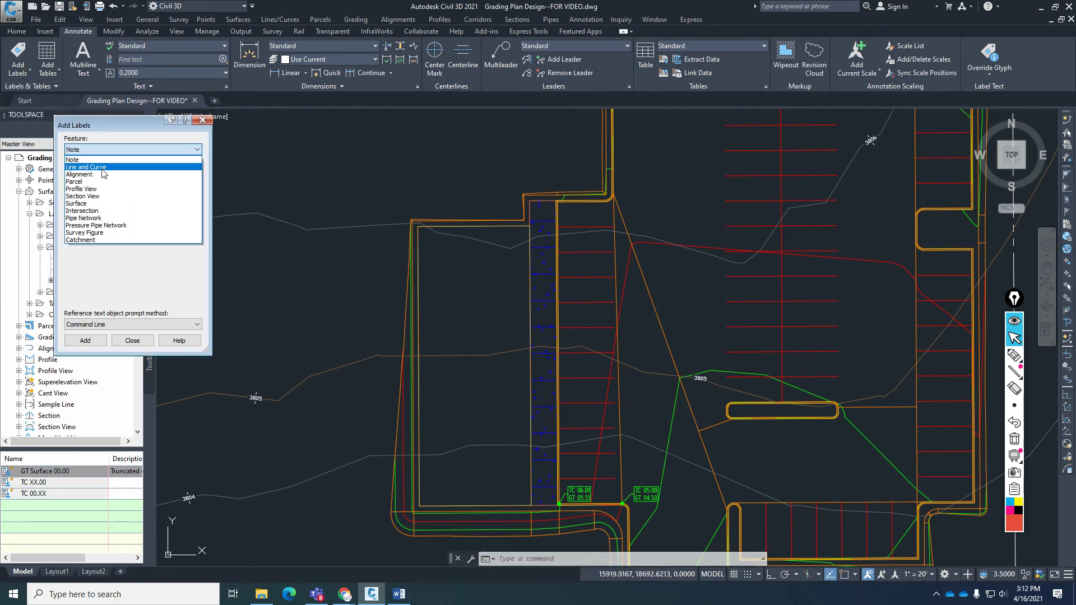
left_click(110, 202)
left_click(115, 176)
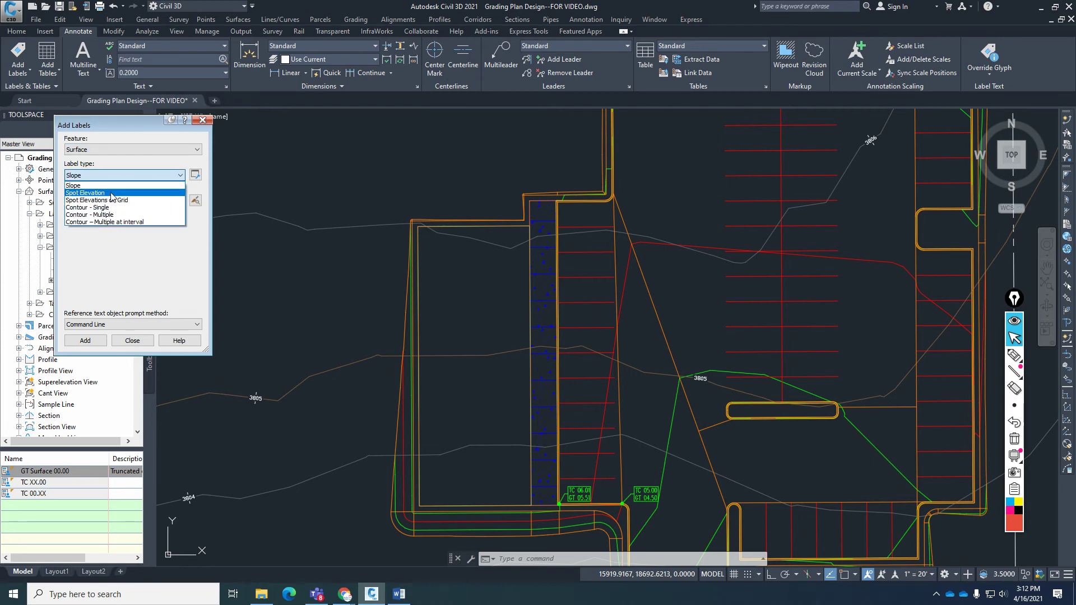
left_click(115, 194)
left_click(123, 203)
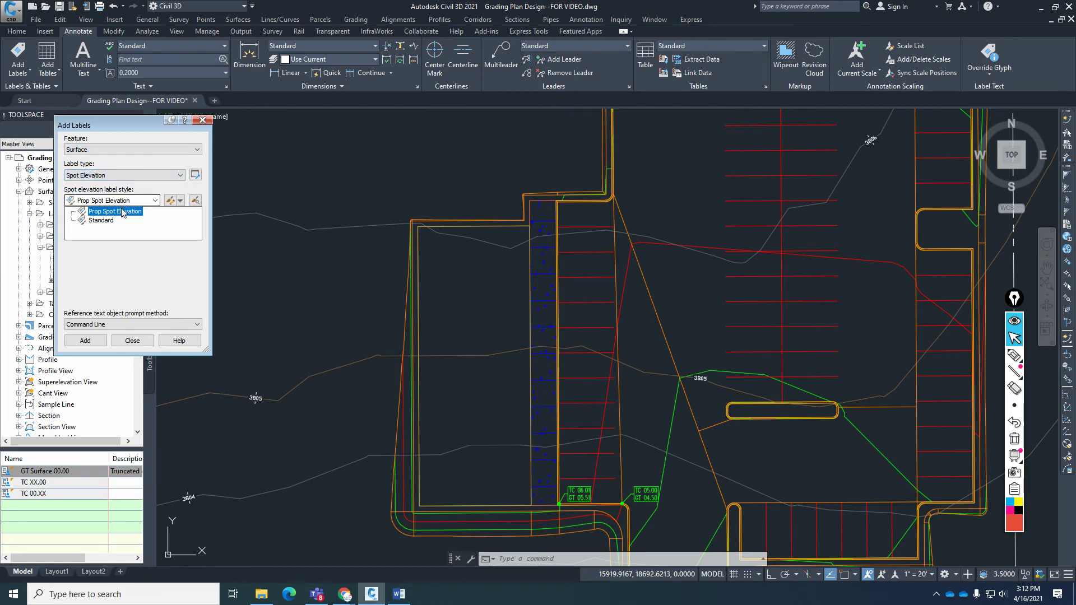
left_click(122, 212)
Step: Add a spot elevation label on the PR-GND surface at the curb return endpoint beside the northern end of the western parking row
left_click(85, 340)
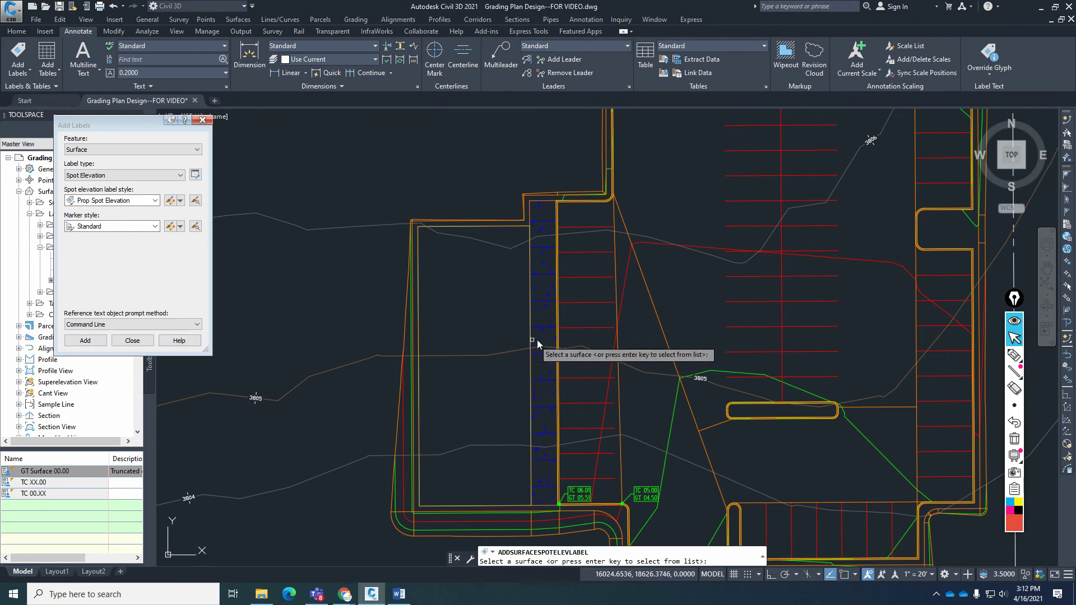
key("Return")
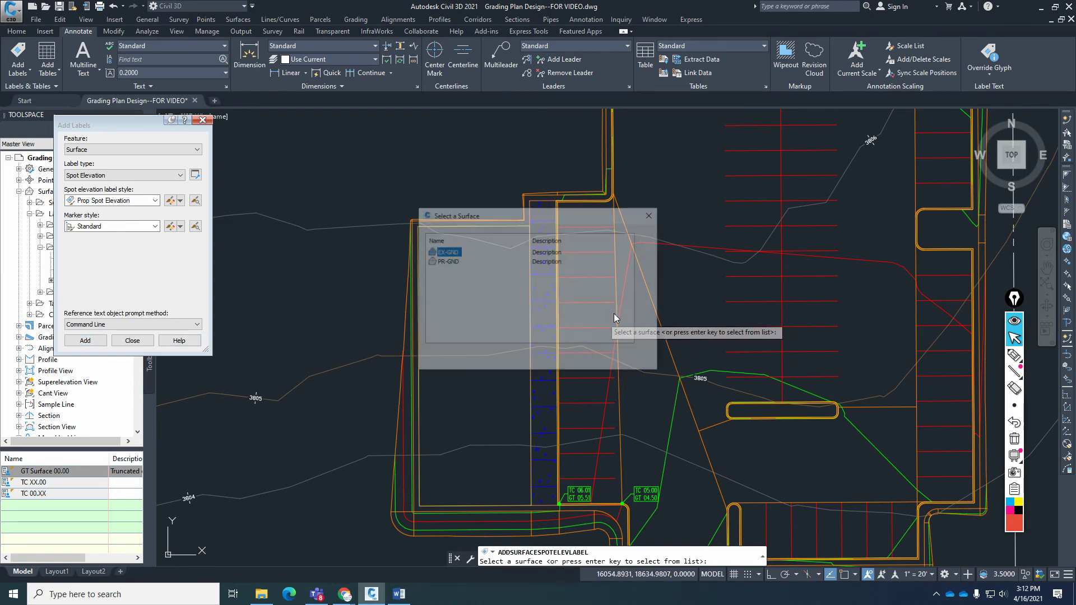
left_click(447, 262)
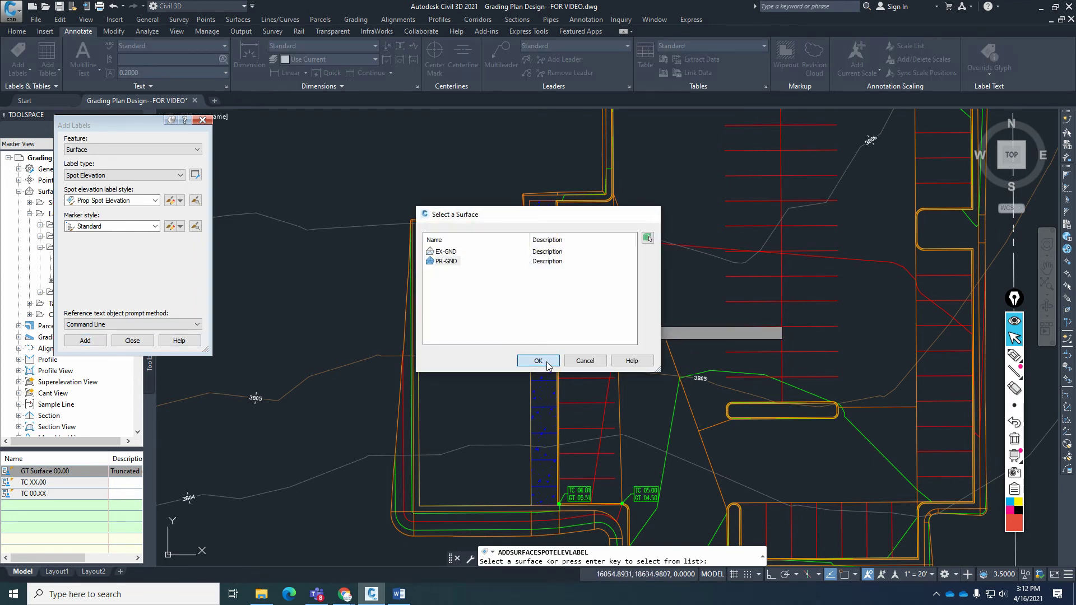
left_click(538, 361)
scroll(614, 224, "up", 4)
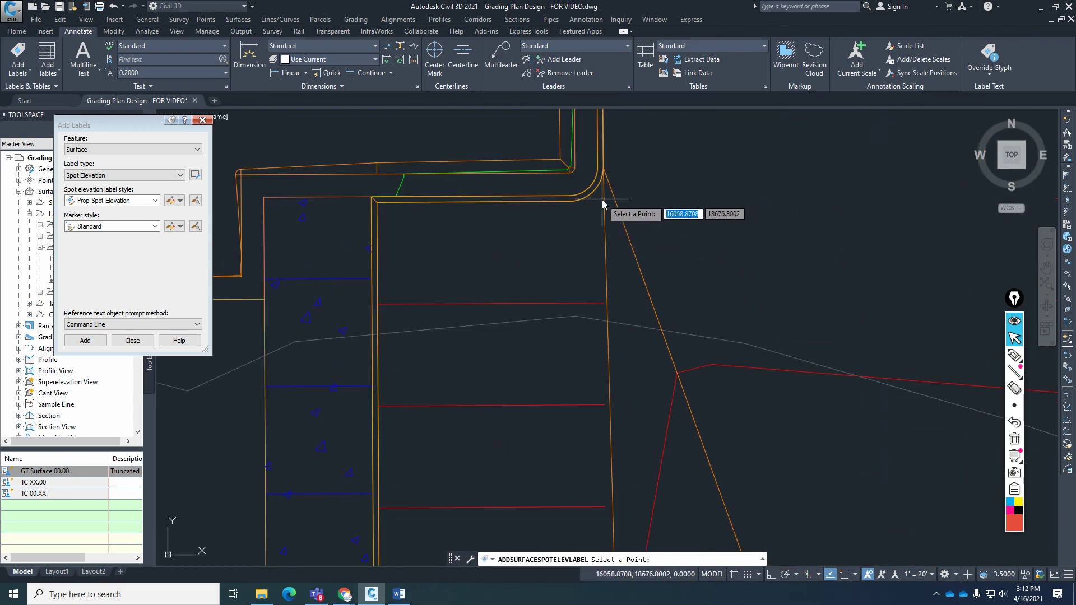
type("end")
key("Return")
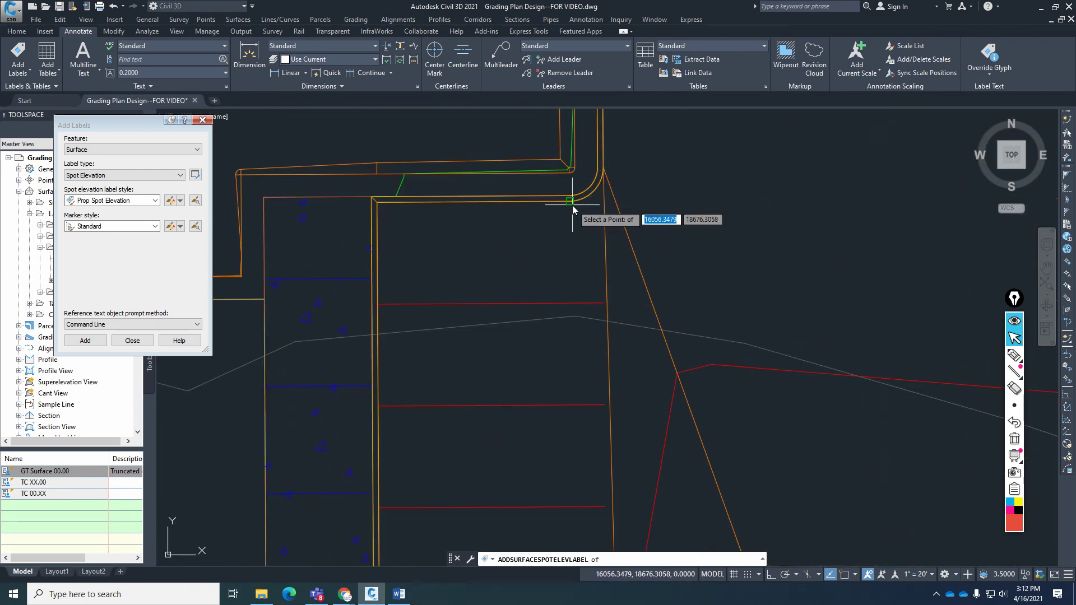
left_click(603, 203)
key("Return")
scroll(630, 305, "up", 2)
middle_click_drag(630, 306, 624, 406)
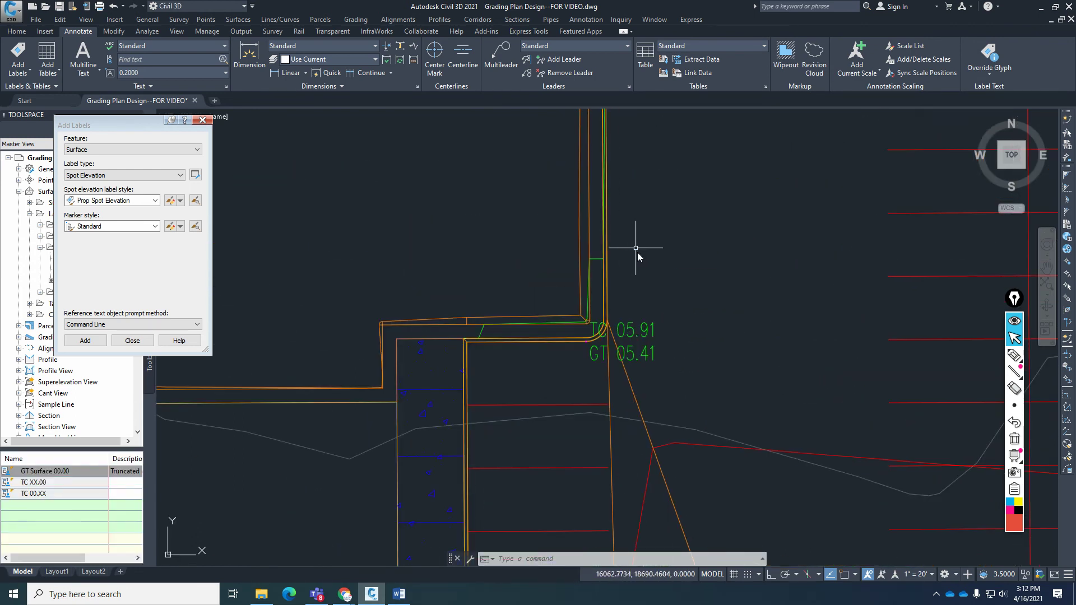
scroll(594, 343, "up", 3)
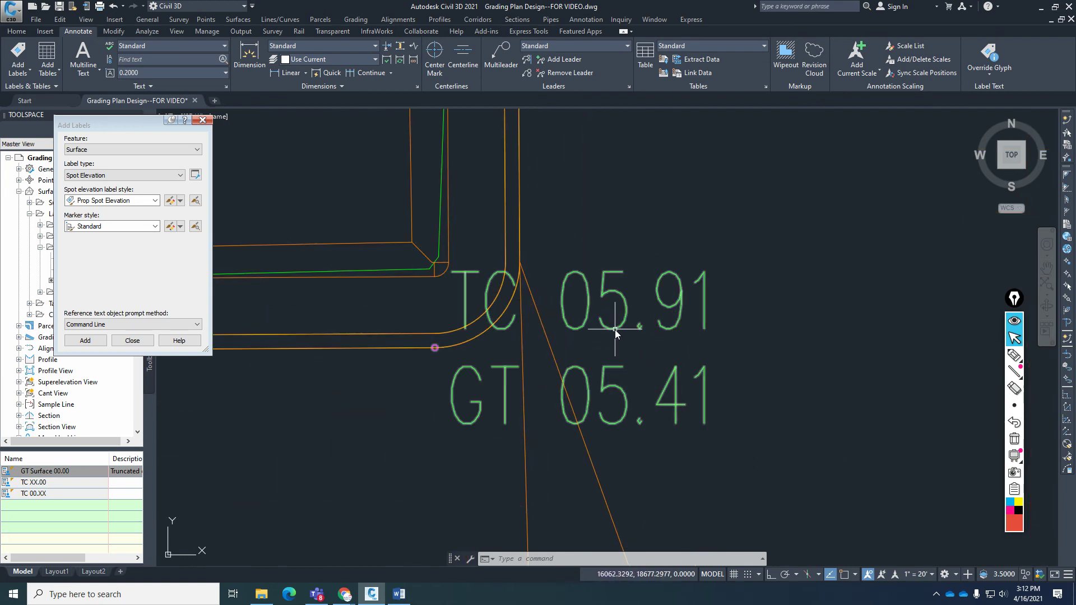
Step: Move the new TC/GT label off the curb line to the southeast so it reads clearly with a leader
left_click(622, 349)
scroll(622, 349, "down", 2)
left_click(550, 348)
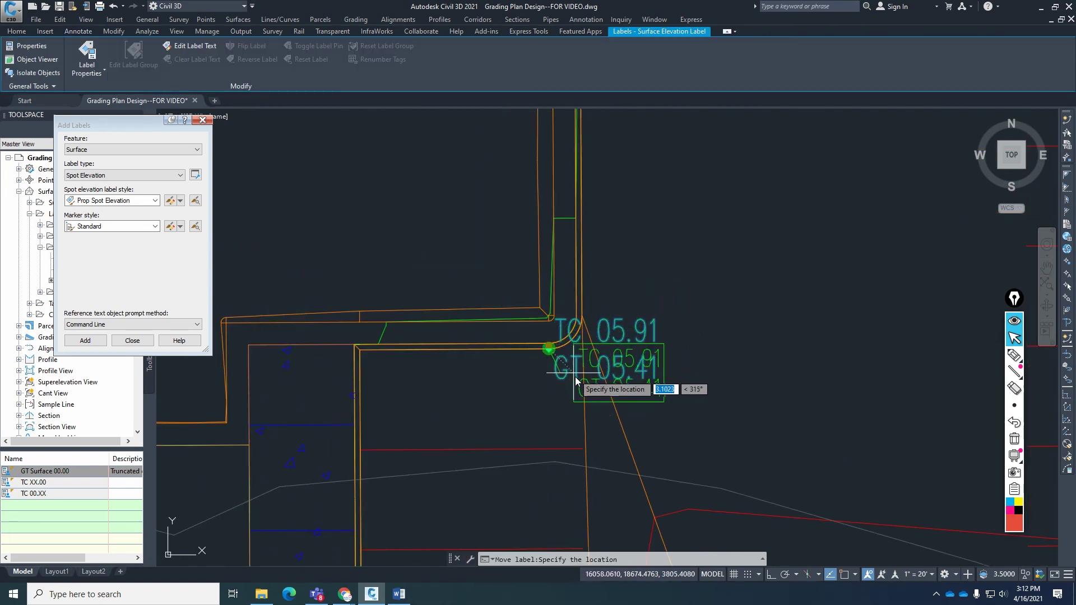
scroll(587, 393, "up", 1)
left_click(587, 393)
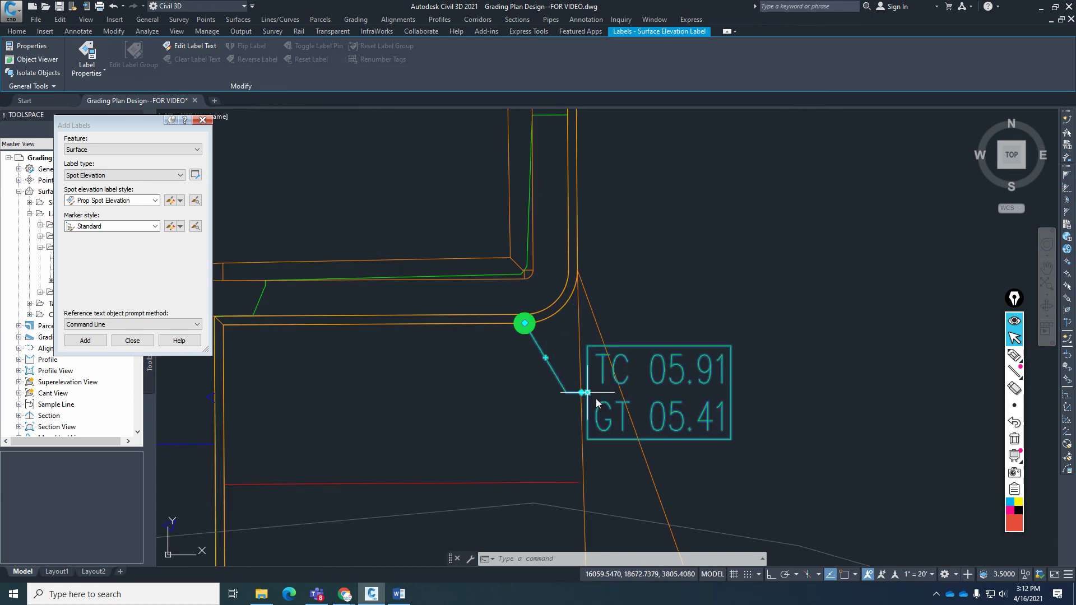
key("Escape")
Step: Freeze the 3d-feature lines layer by picking one of its feature lines in the parking lot
scroll(627, 341, "up", 3)
scroll(660, 452, "down", 4)
scroll(628, 331, "down", 3)
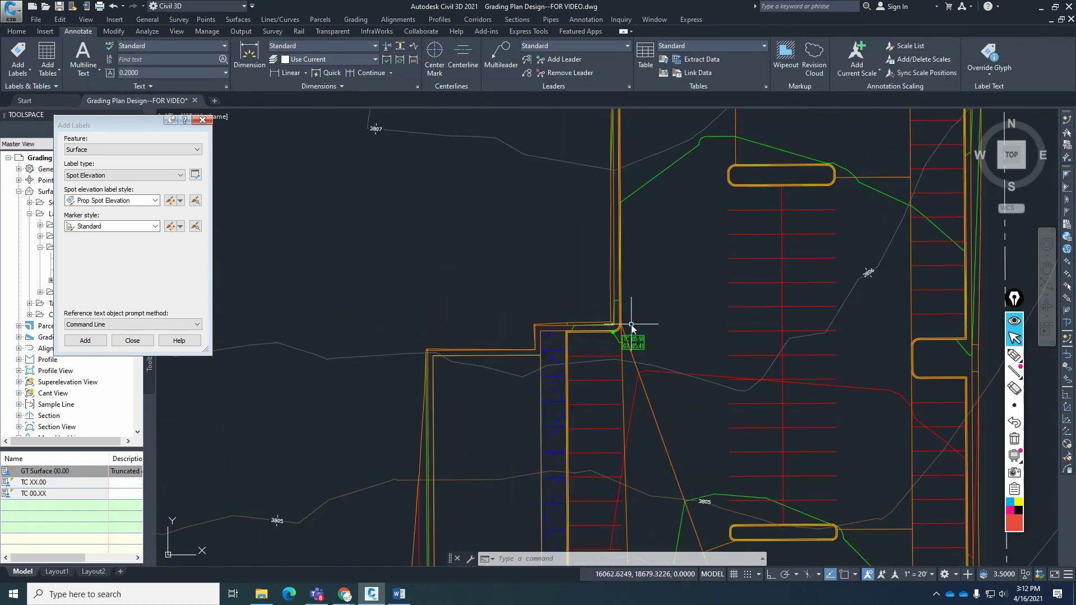
scroll(625, 347, "up", 3)
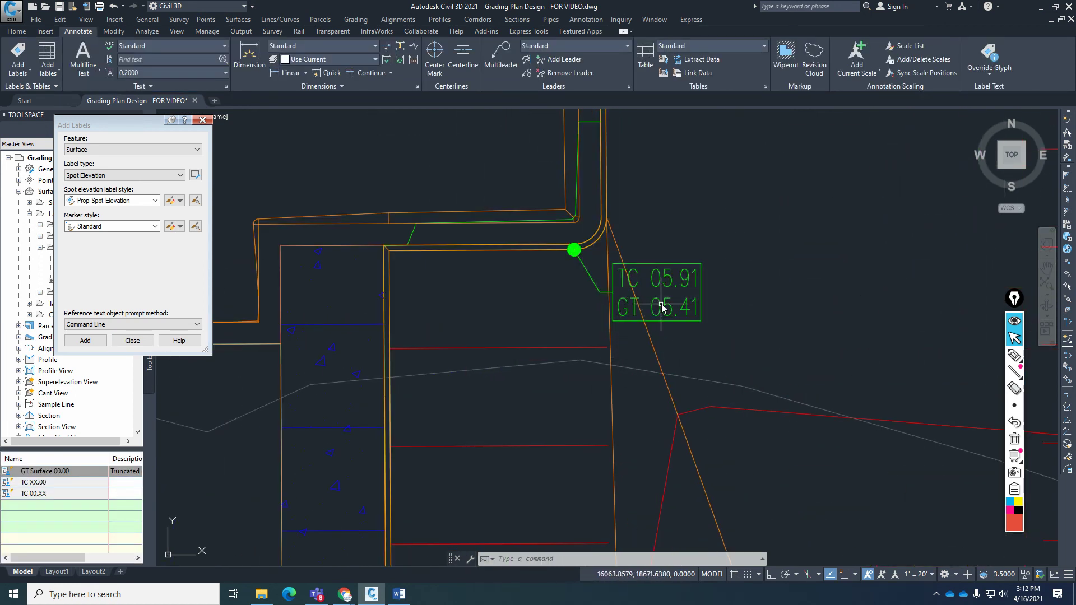
scroll(594, 348, "down", 4)
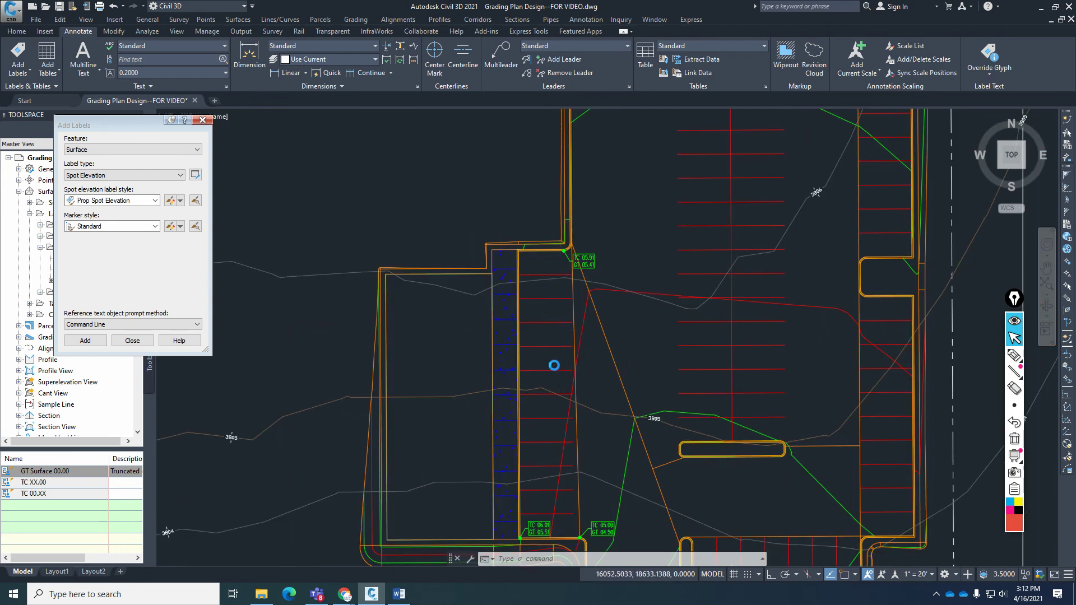
scroll(553, 367, "down", 2)
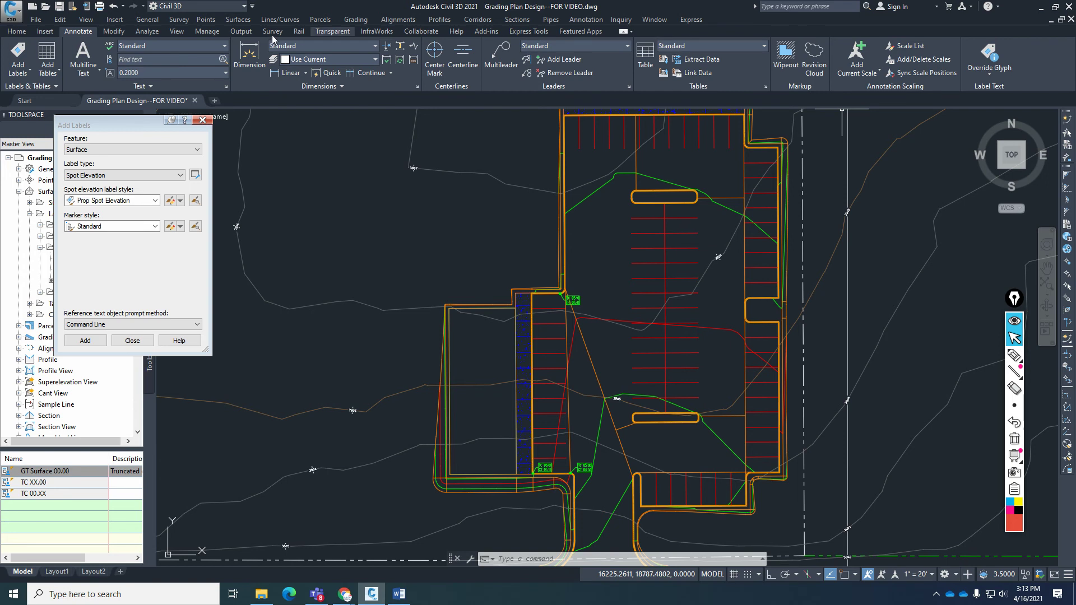
left_click(16, 31)
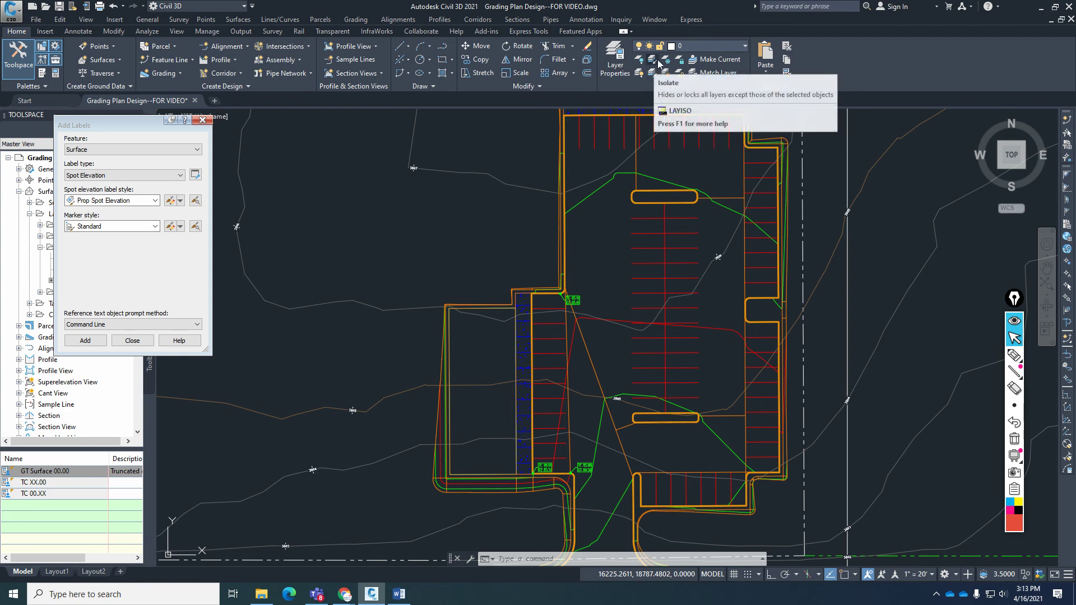
left_click(666, 59)
left_click(636, 159)
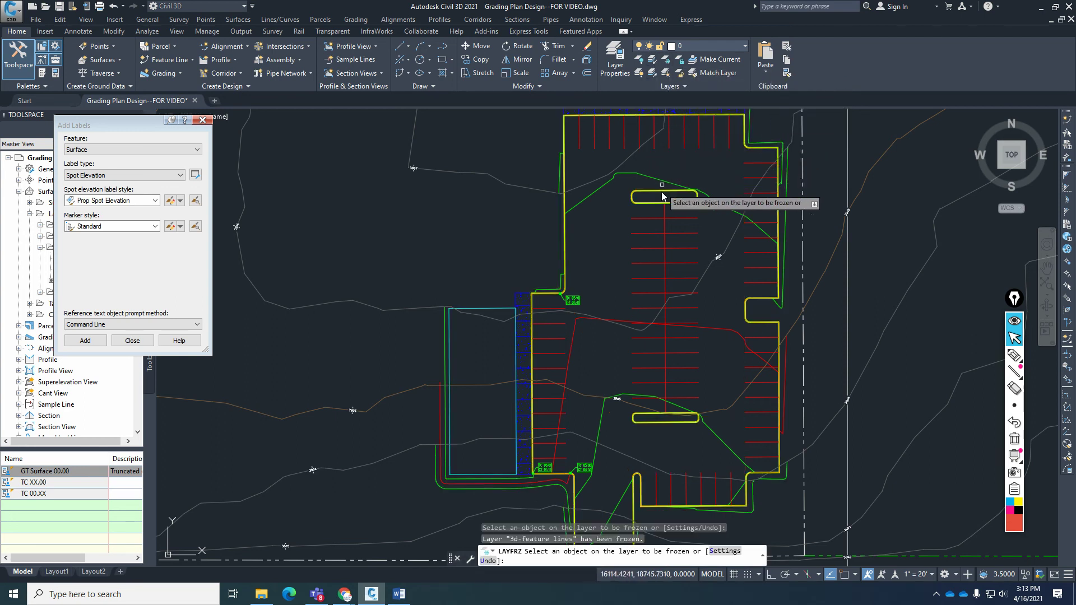
Step: Mark the curb return ends and inside corner near the site entrance with the red annotation pen, and clear the marks
scroll(565, 492, "up", 8)
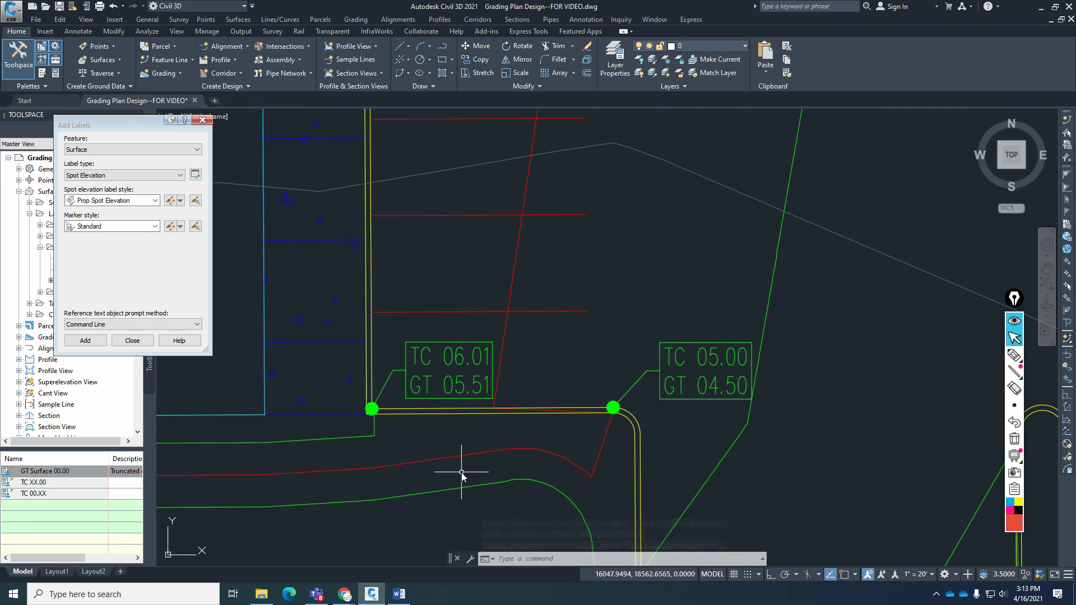
scroll(513, 431, "down", 4)
scroll(673, 458, "up", 5)
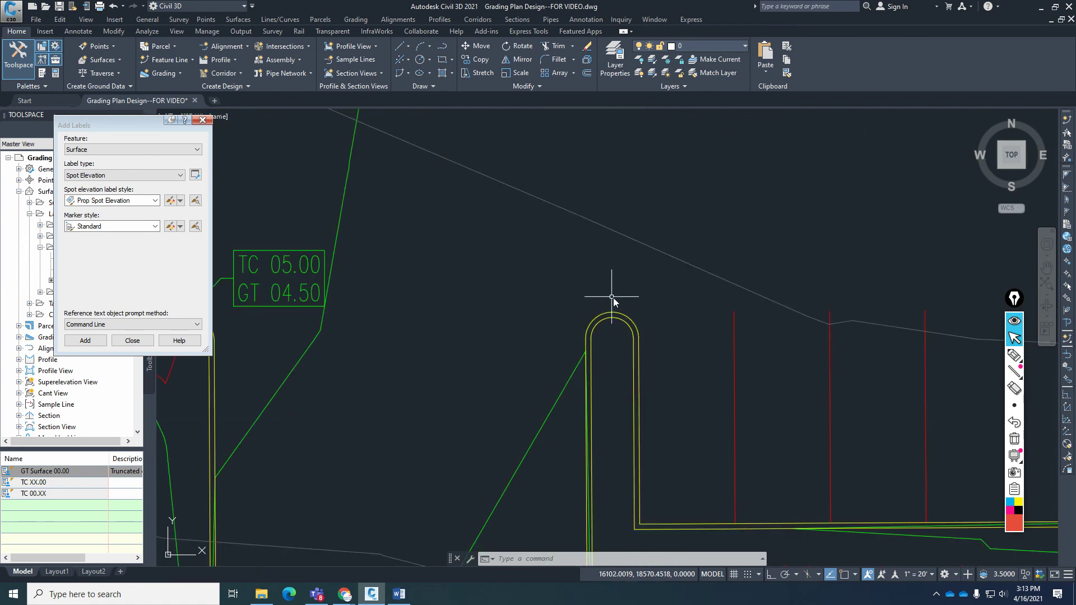
middle_click_drag(763, 437, 809, 425)
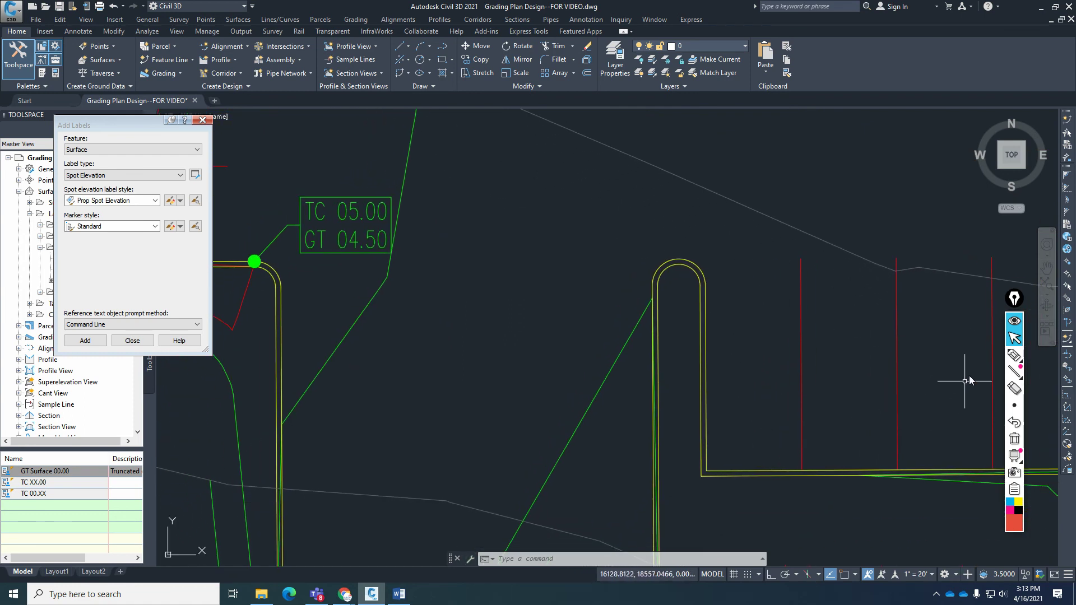
left_click(1015, 356)
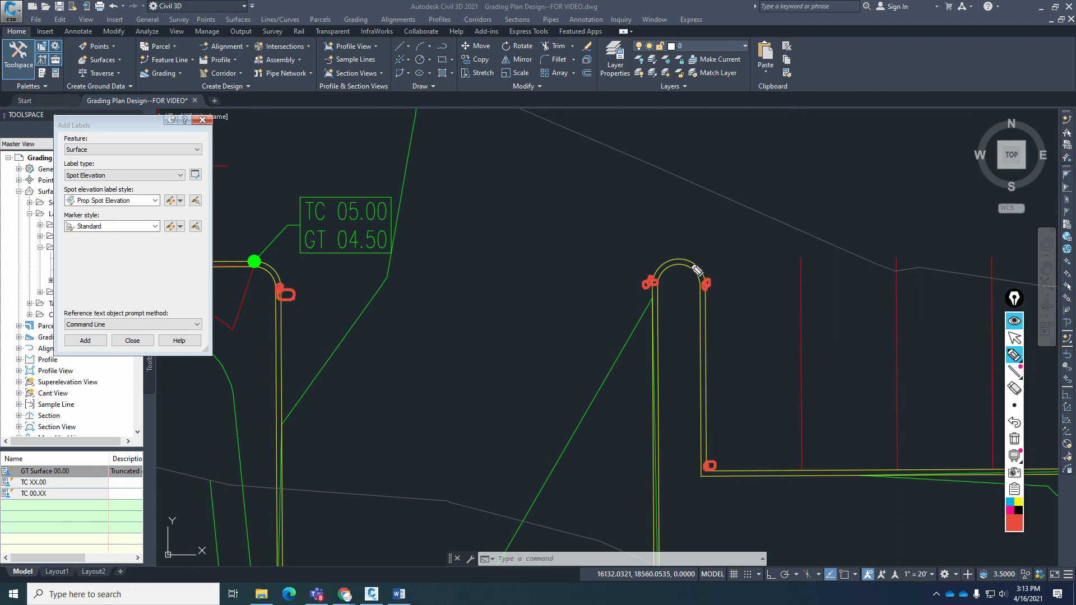
left_click(1032, 455)
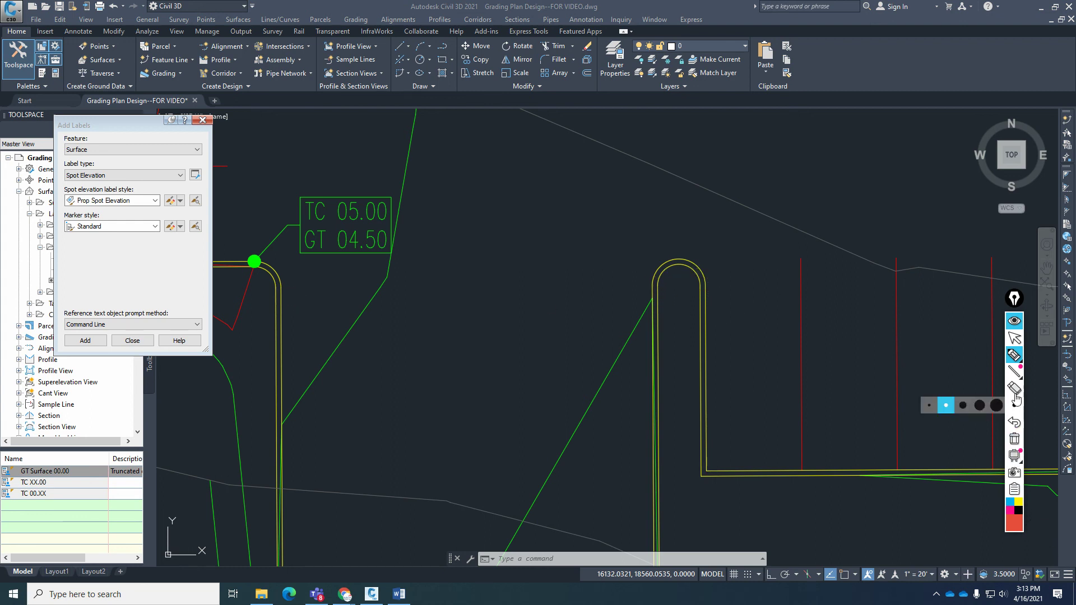
left_click(1015, 338)
Step: Mark the label locations around the southern parking island and the southeastern curb corners in red pen, and erase the marks
scroll(432, 445, "down", 4)
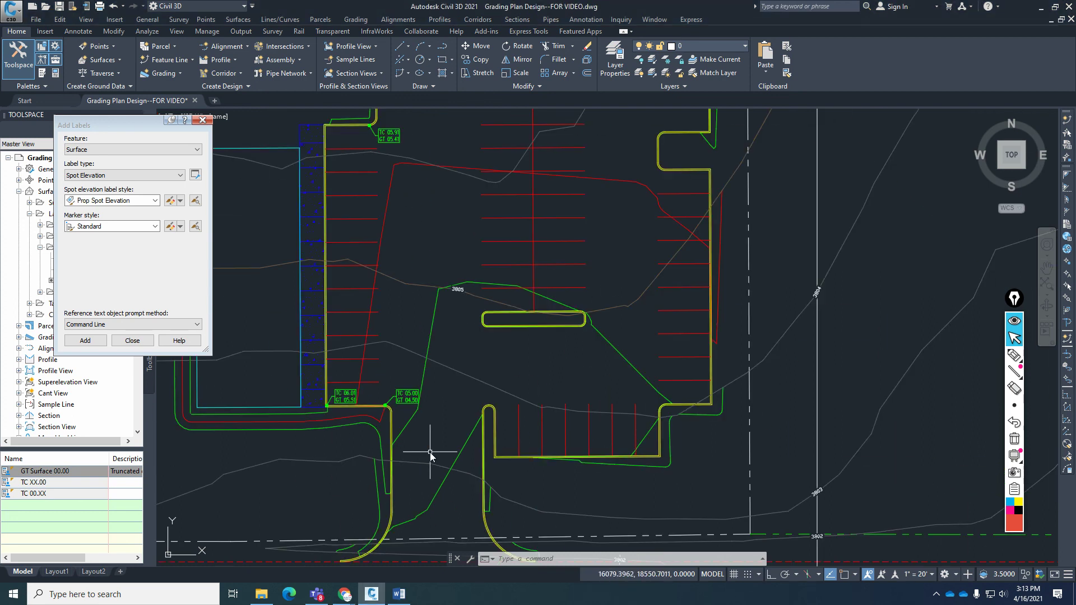
scroll(632, 440, "up", 4)
mouse_move(781, 343)
middle_mouse_down()
mouse_move(809, 336)
mouse_move(836, 365)
middle_mouse_up()
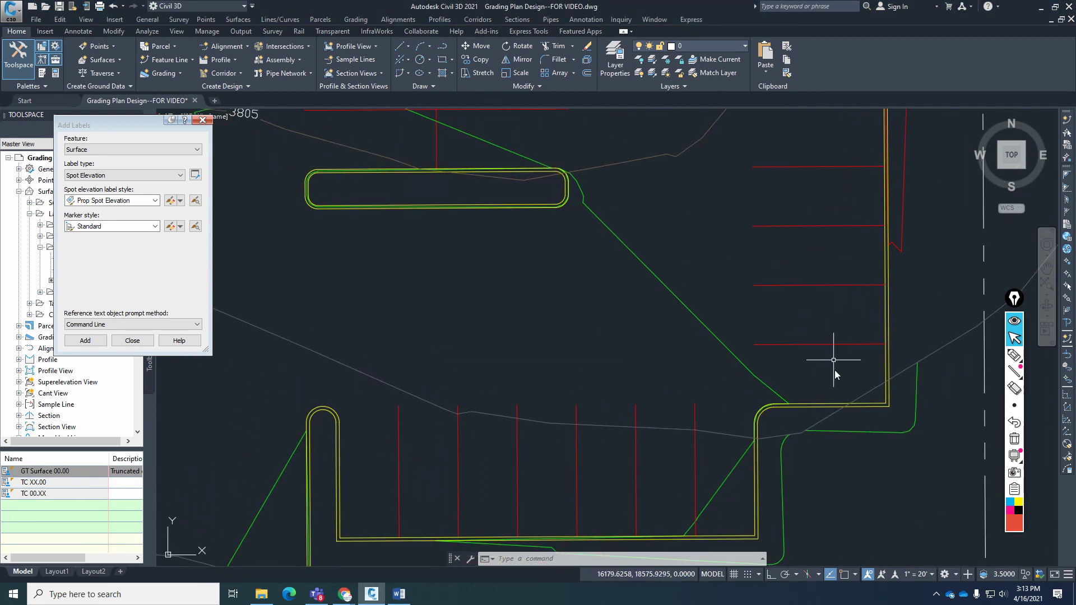
left_click(1014, 354)
left_click_drag(755, 430, 754, 426)
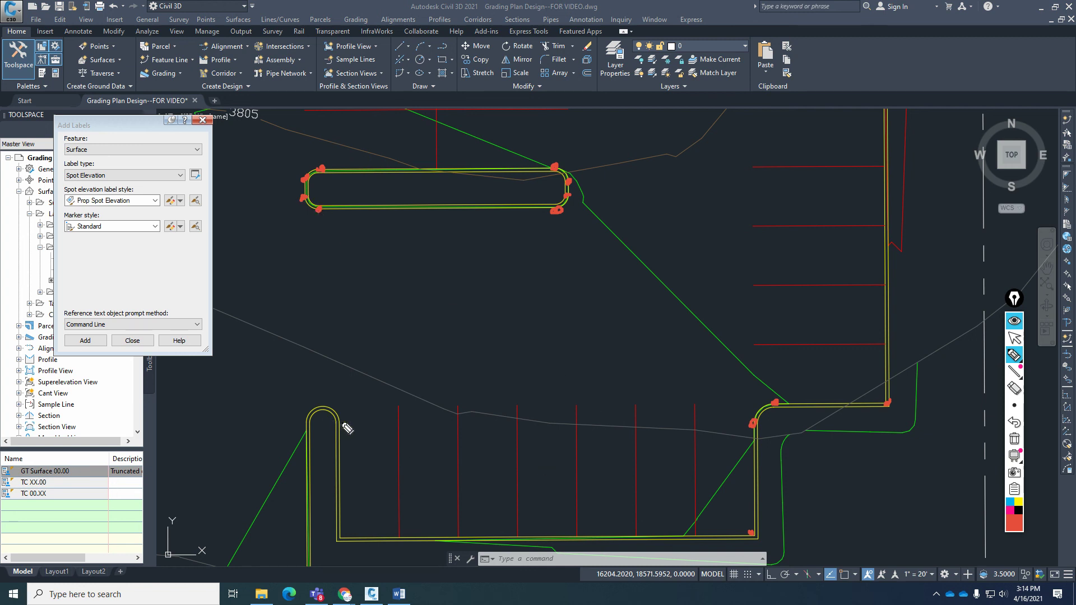
left_click(308, 424)
left_click(342, 537)
left_click(1014, 438)
left_click(1014, 299)
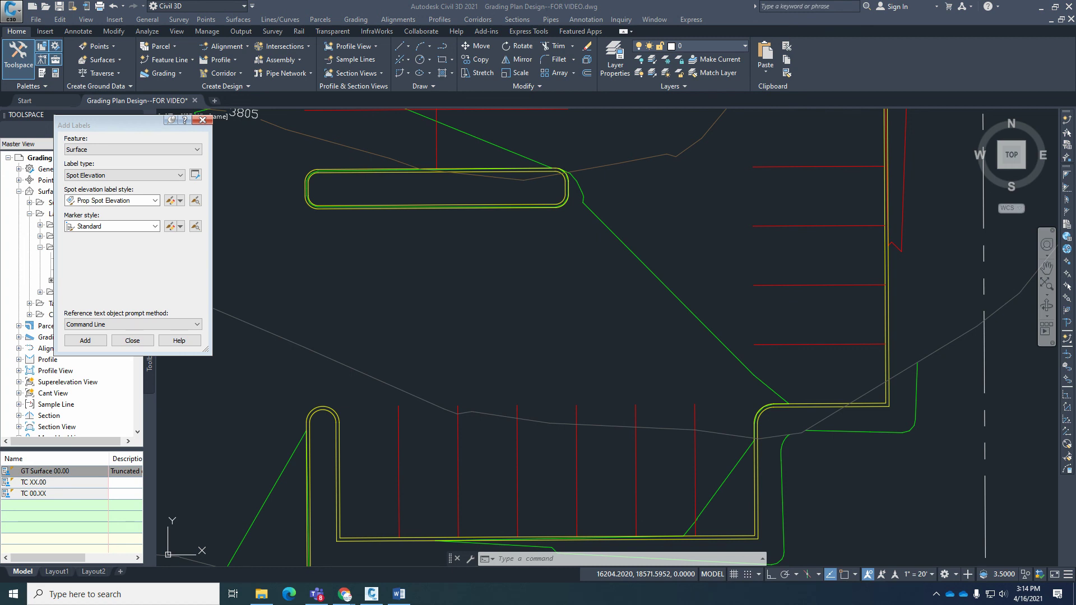
scroll(787, 474, "down", 6)
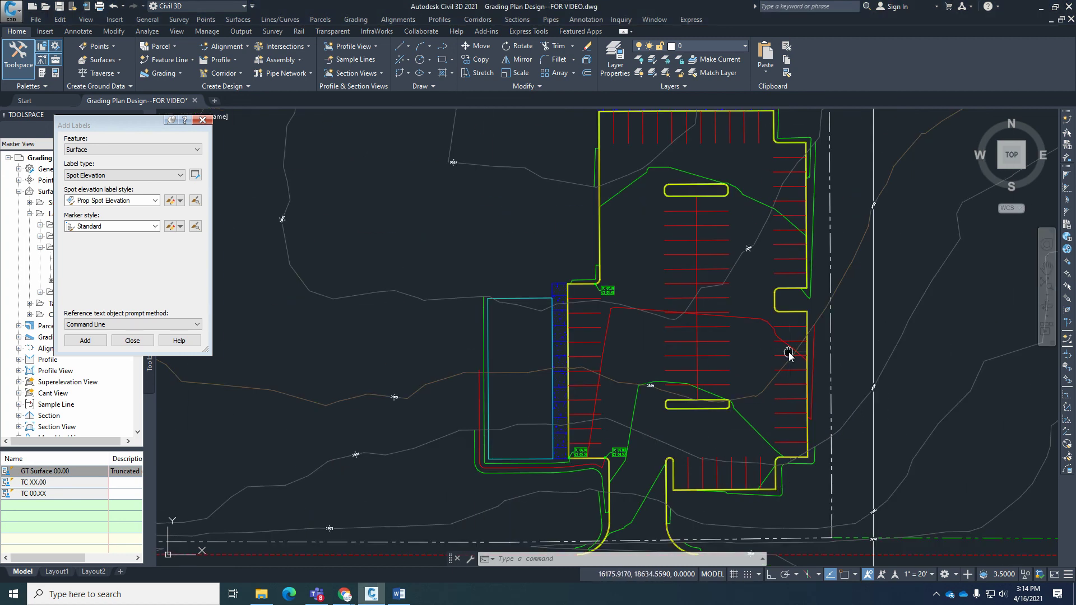
middle_click_drag(788, 354, 783, 381)
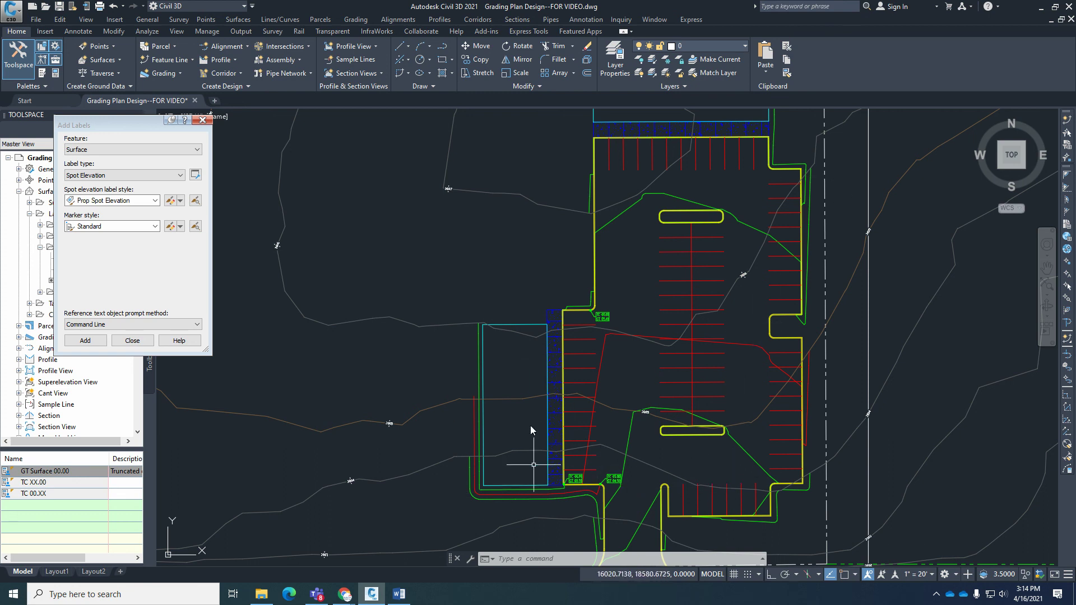
scroll(509, 428, "up", 4)
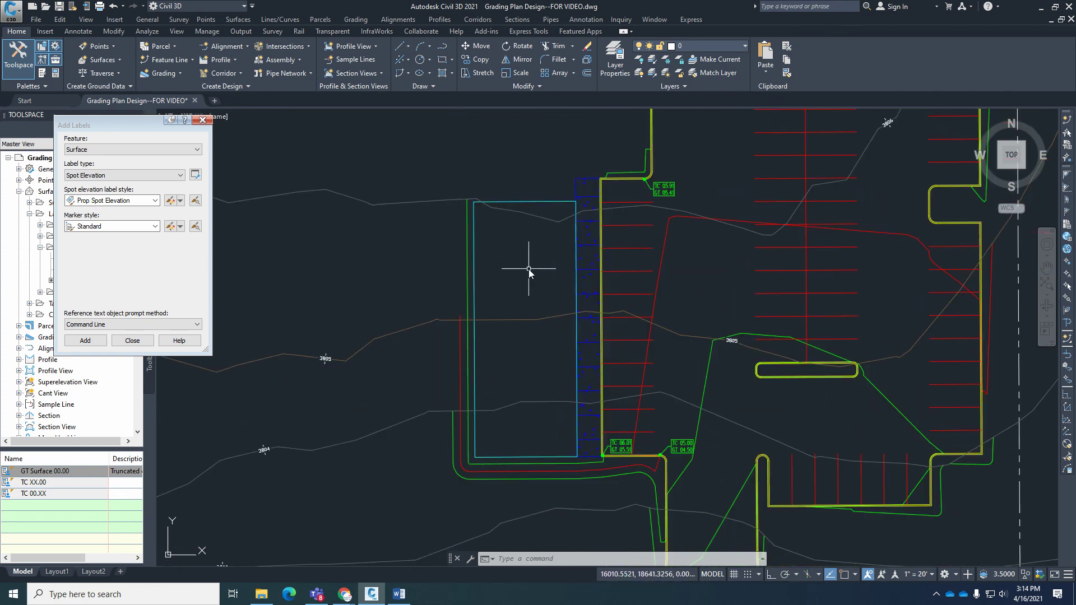
scroll(507, 345, "down", 2)
scroll(505, 336, "up", 2)
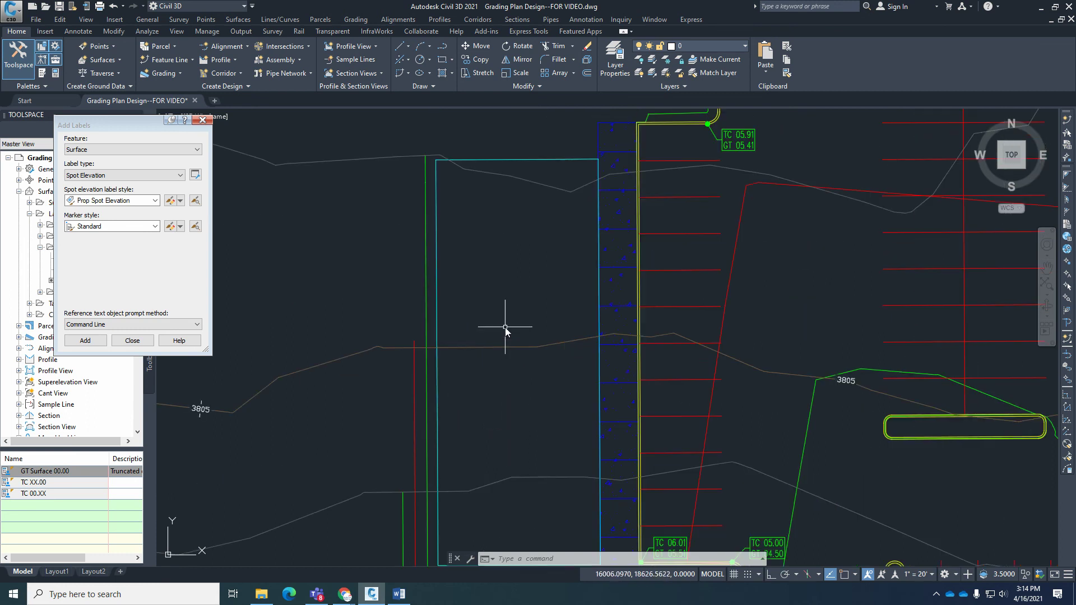
scroll(502, 335, "down", 2)
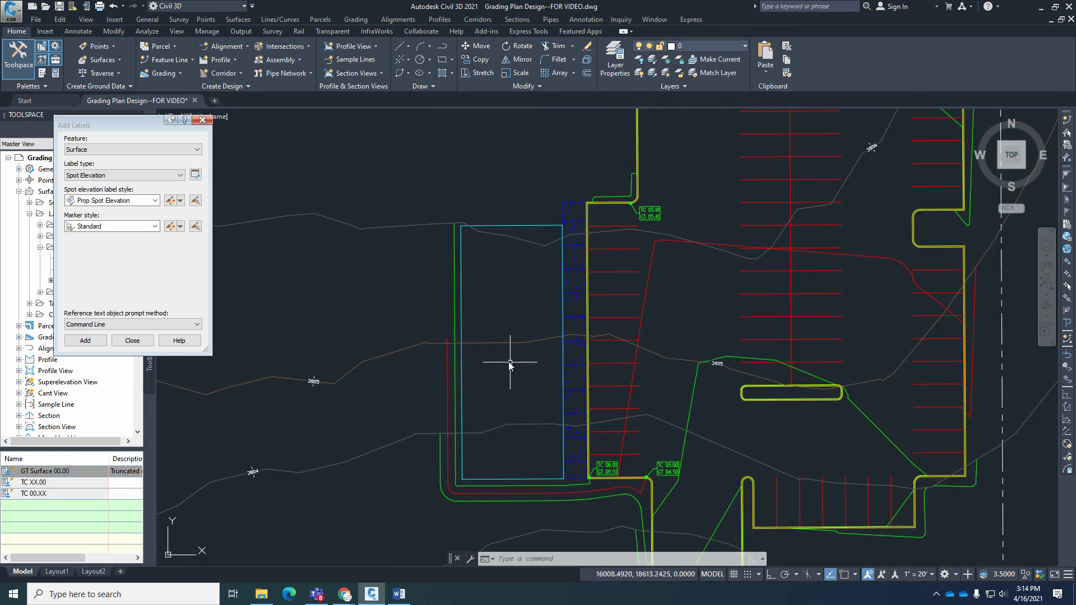